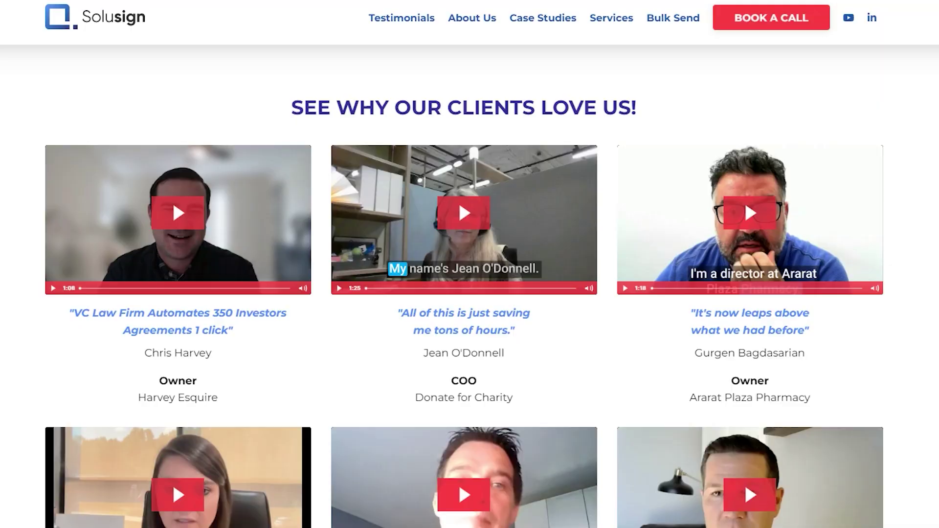
Step: Scroll through the Solusign testimonial videos and open the Book a Call page
scroll(464, 309, down, 3)
scroll(464, 286, down, 6)
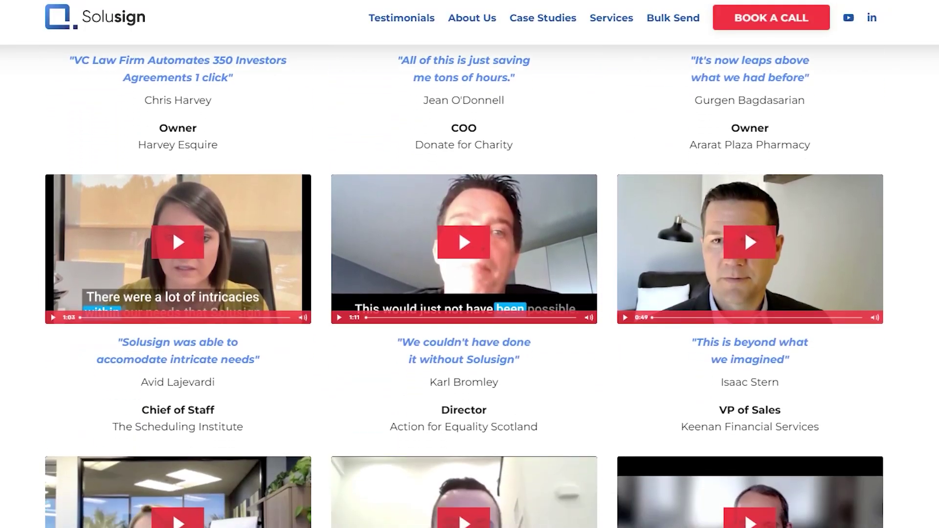
scroll(464, 286, down, 9)
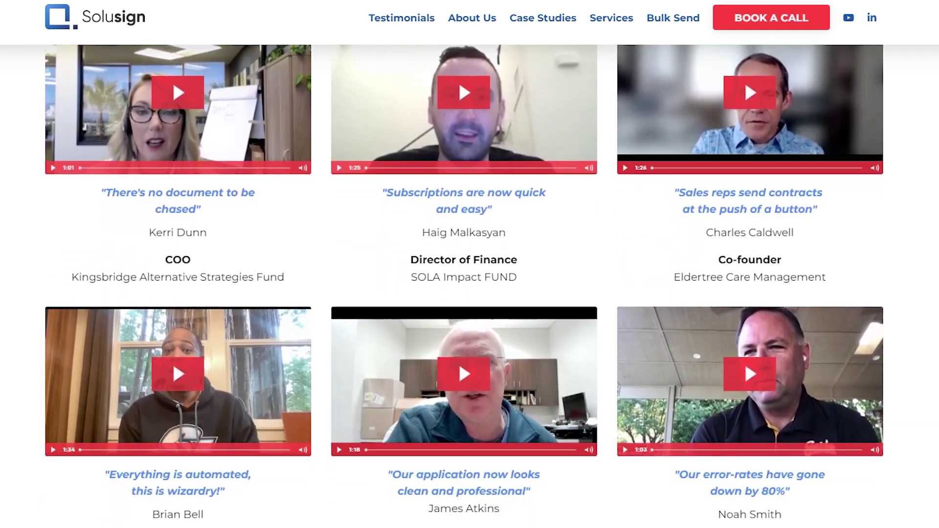
scroll(464, 286, down, 8)
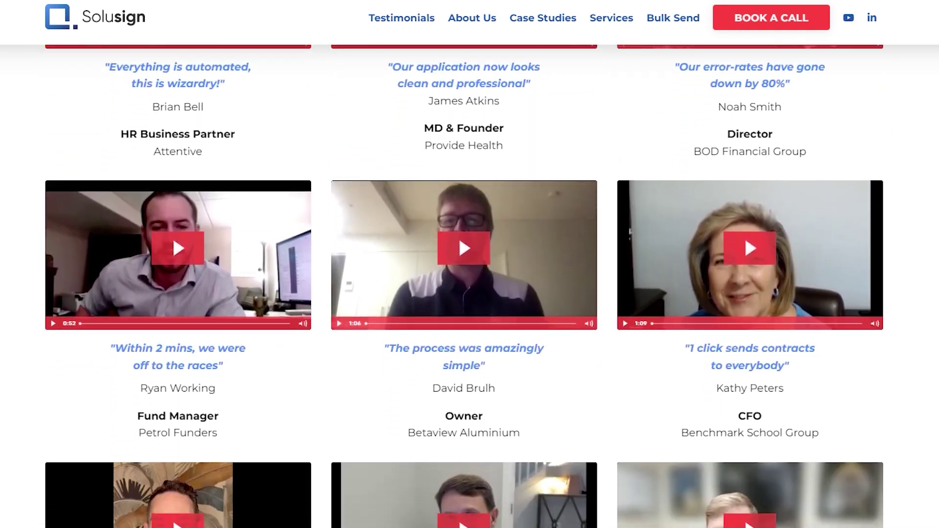
scroll(464, 286, down, 4)
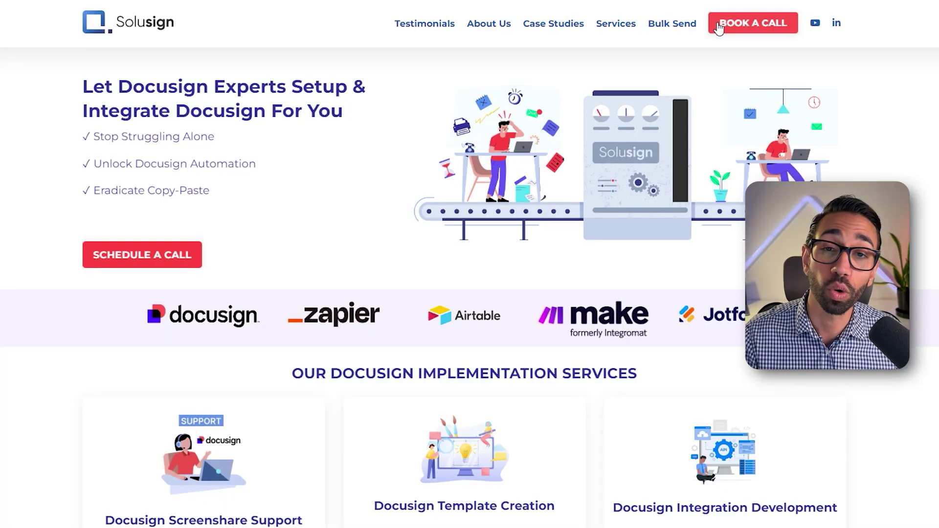
click(718, 28)
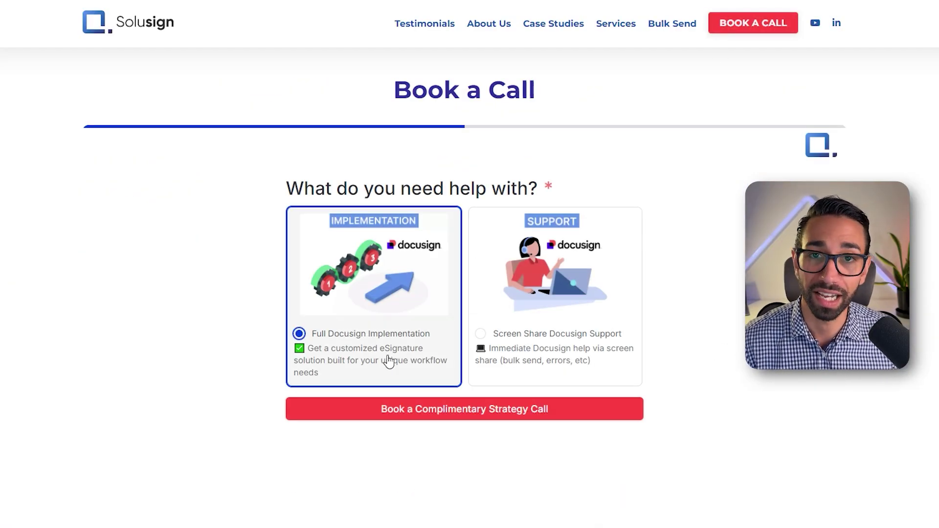
Step: Continue booking with Full Docusign Implementation and view next month's available call times
click(413, 410)
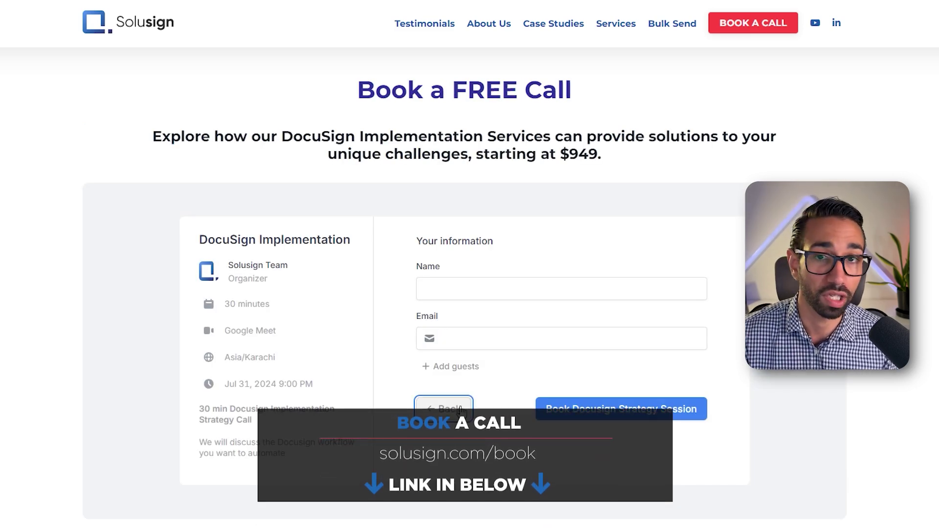
click(461, 410)
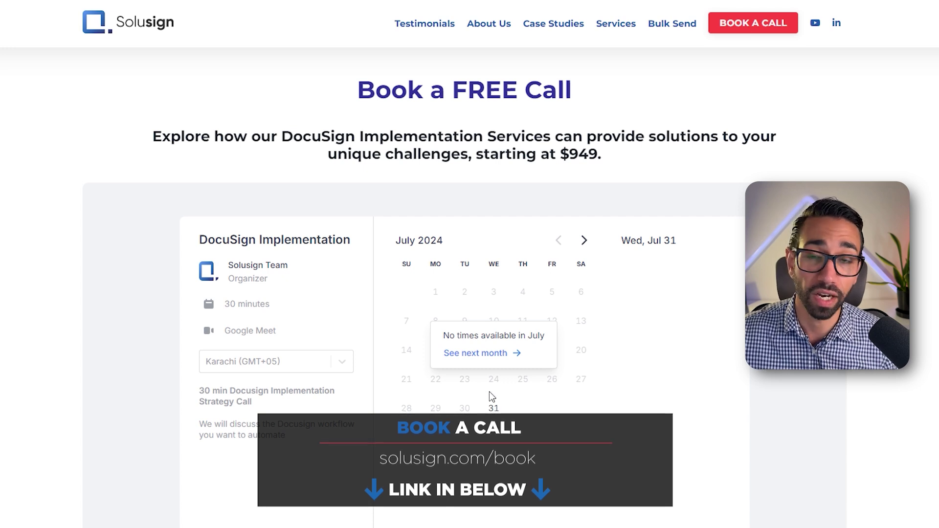
click(491, 354)
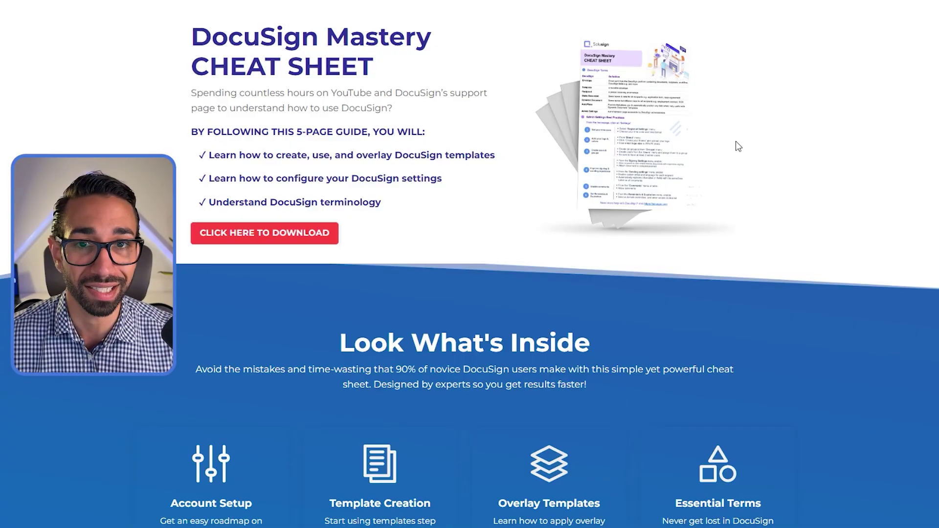
Step: Download the free DocuSign Mastery cheat sheet
click(321, 233)
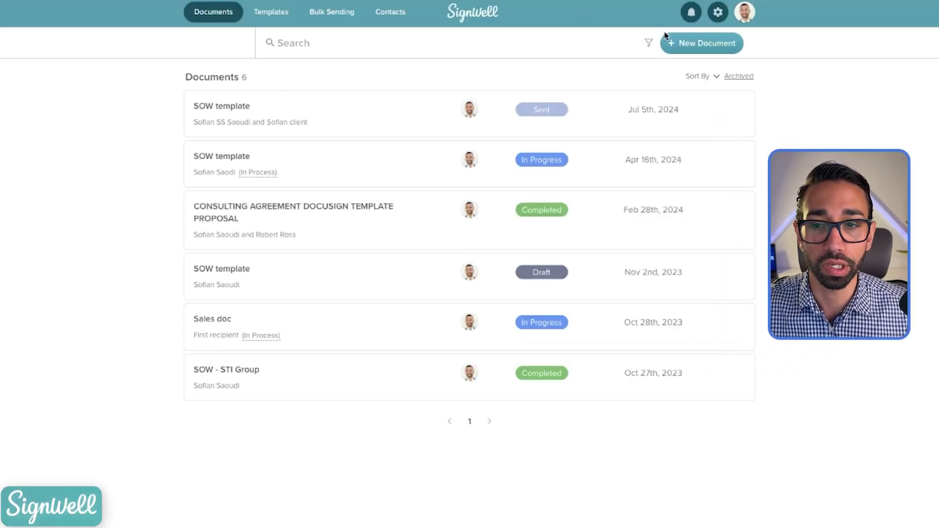
Step: Create a new template from the Bank information PDF with a New Employee placeholder recipient
click(267, 14)
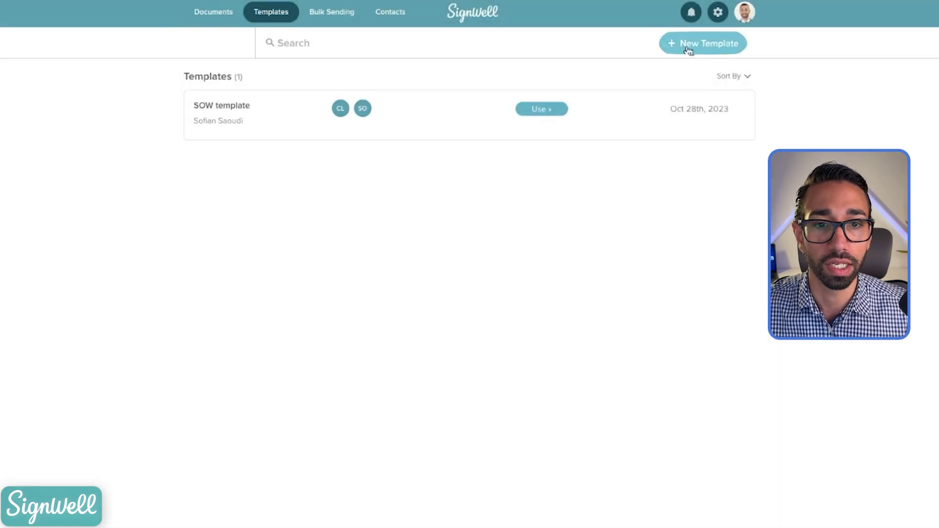
click(689, 47)
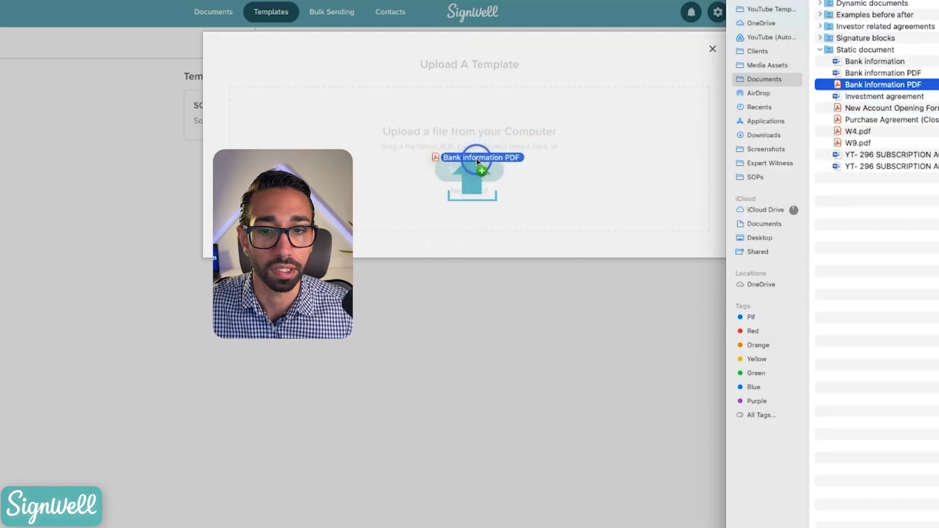
drag(429, 166, 438, 169)
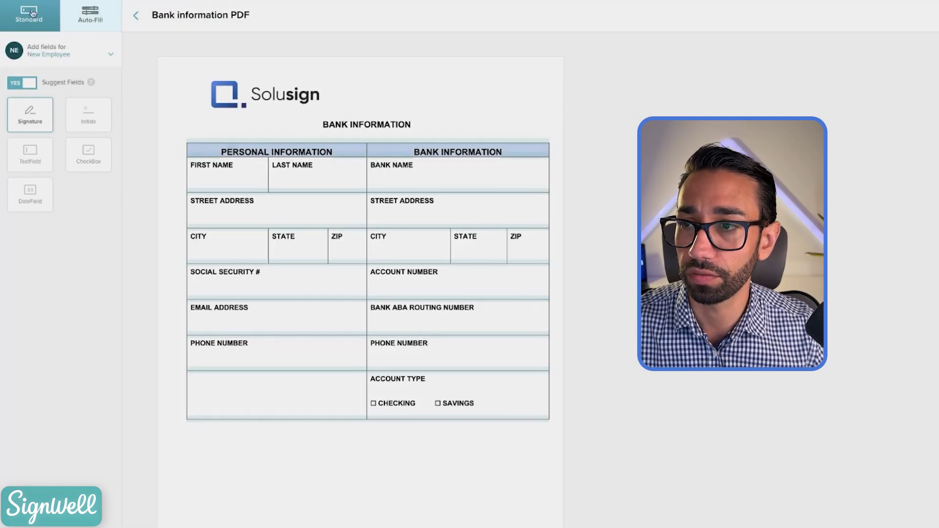
Step: Add Auto-Fill name fields set to First Name and Last Name in the name cells
click(105, 16)
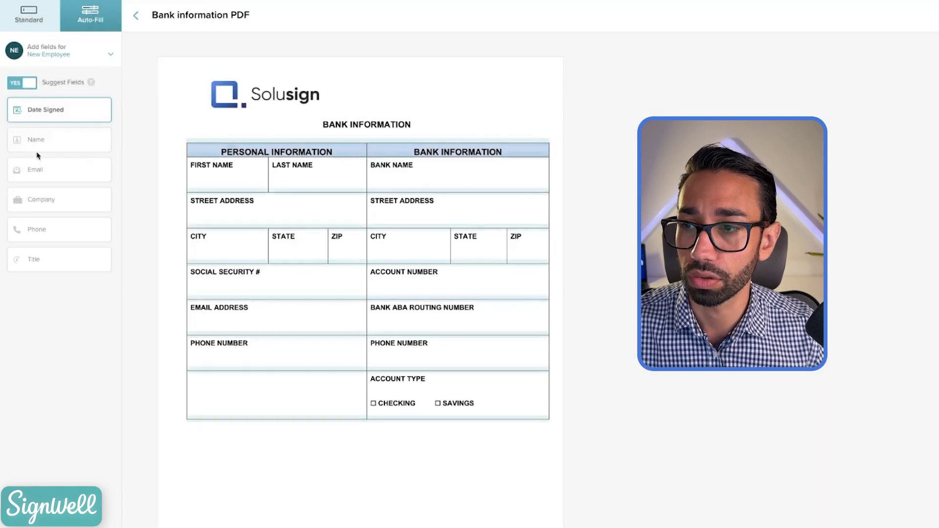
drag(37, 139, 201, 184)
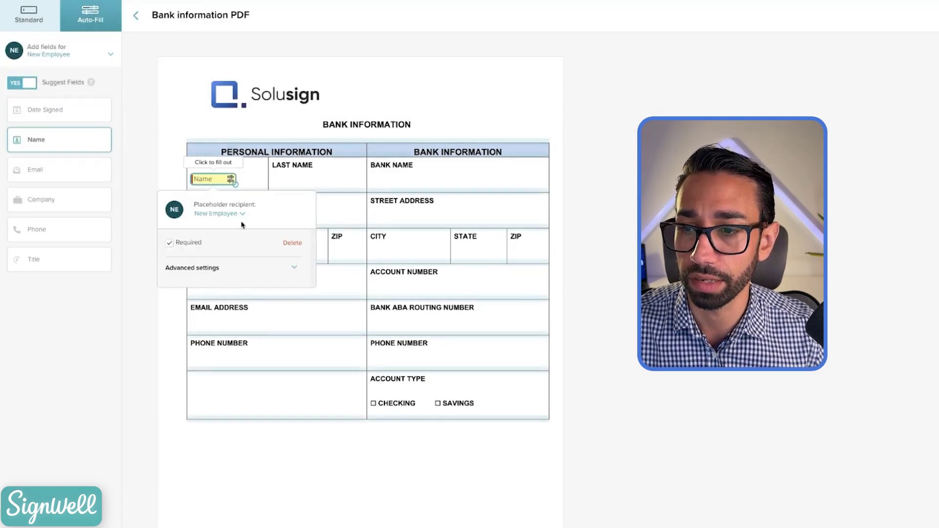
click(218, 269)
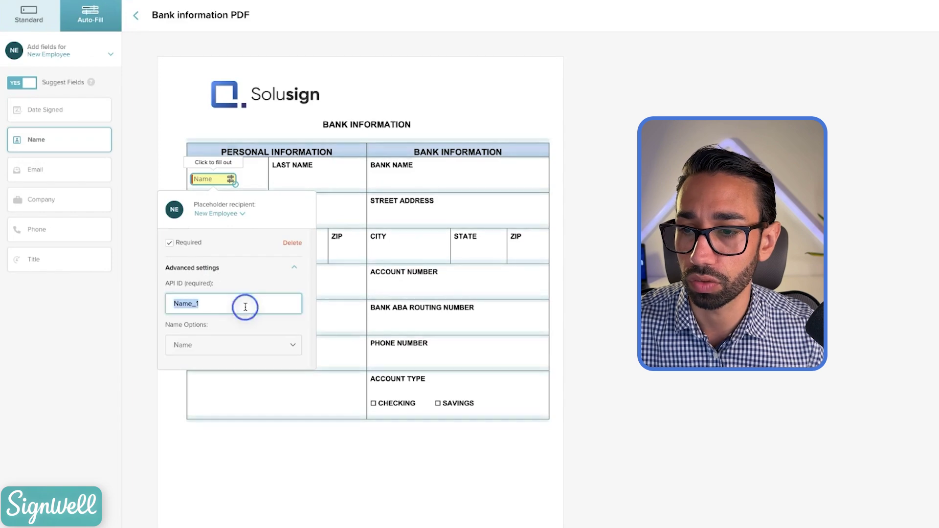
click(210, 343)
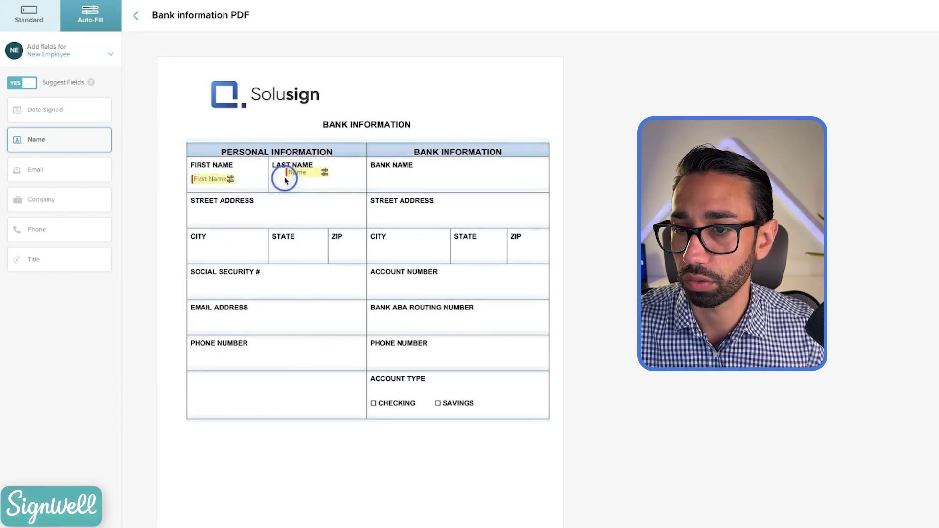
click(292, 178)
click(286, 344)
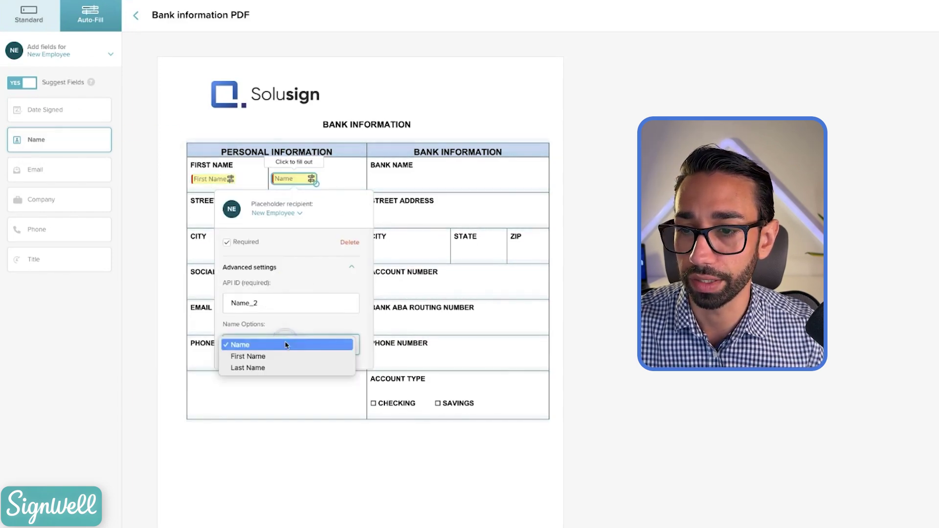
click(267, 368)
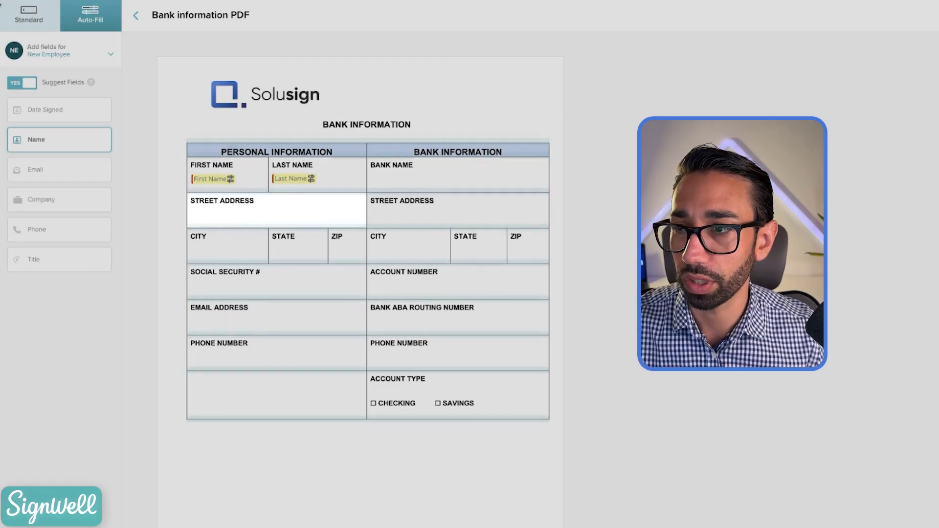
Step: Add a fixed-width text field on Street Address and a signature field below the table
click(29, 14)
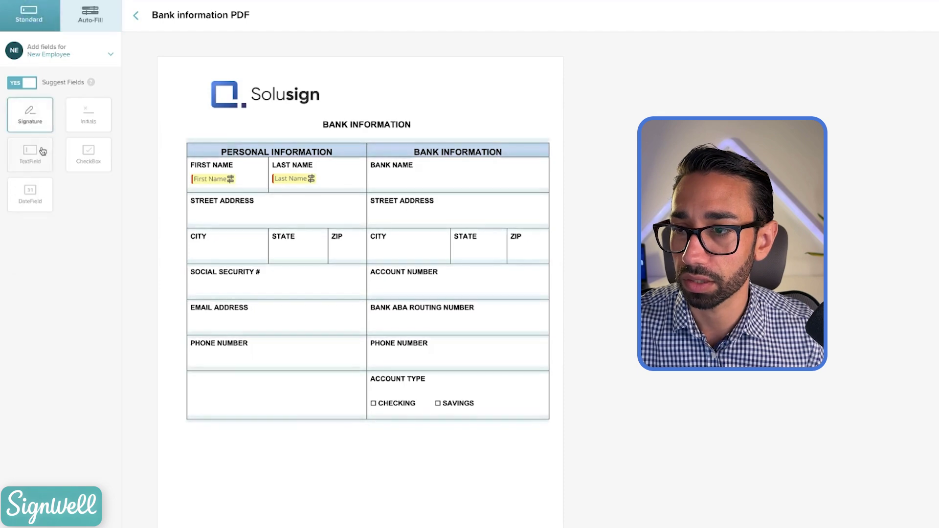
click(28, 157)
click(195, 212)
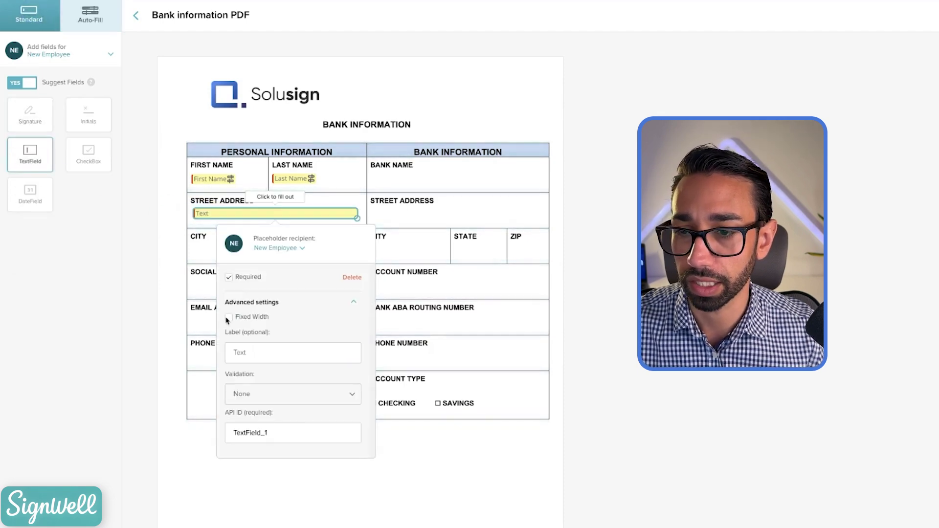
click(229, 318)
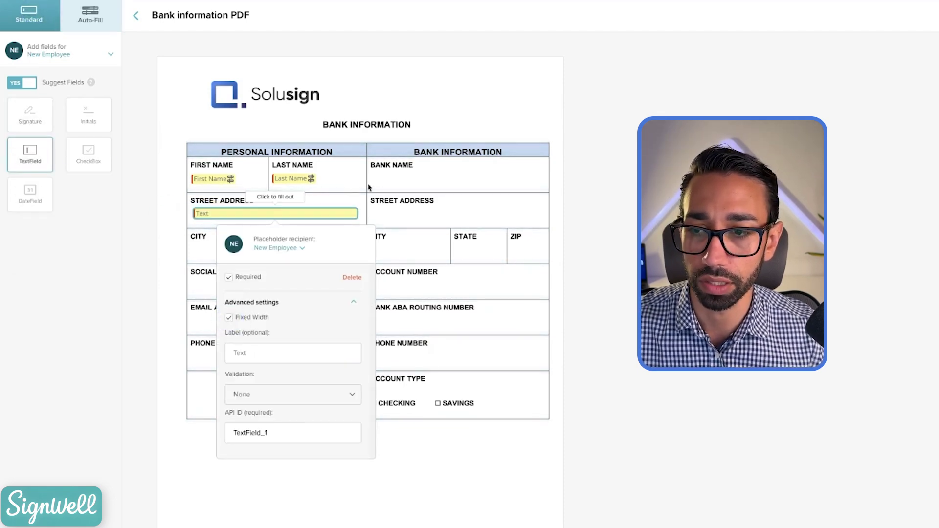
click(420, 210)
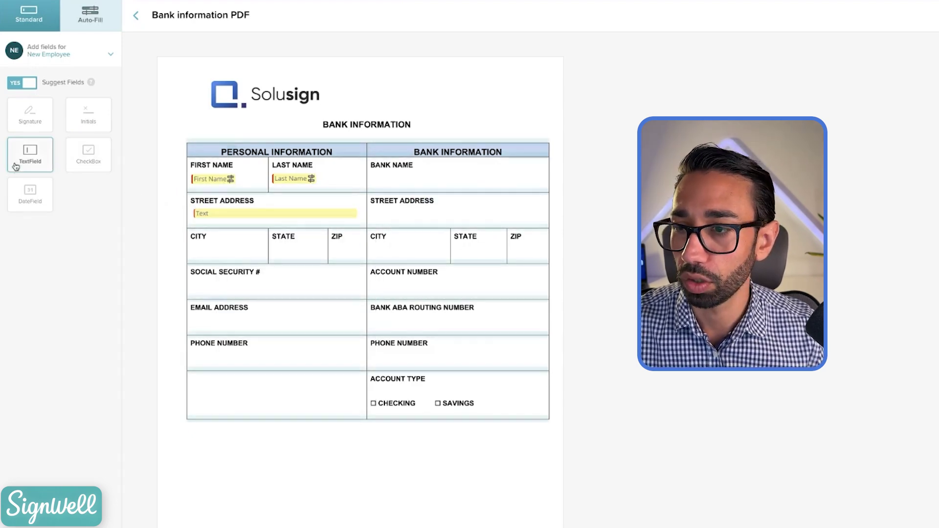
drag(132, 198, 196, 447)
click(293, 453)
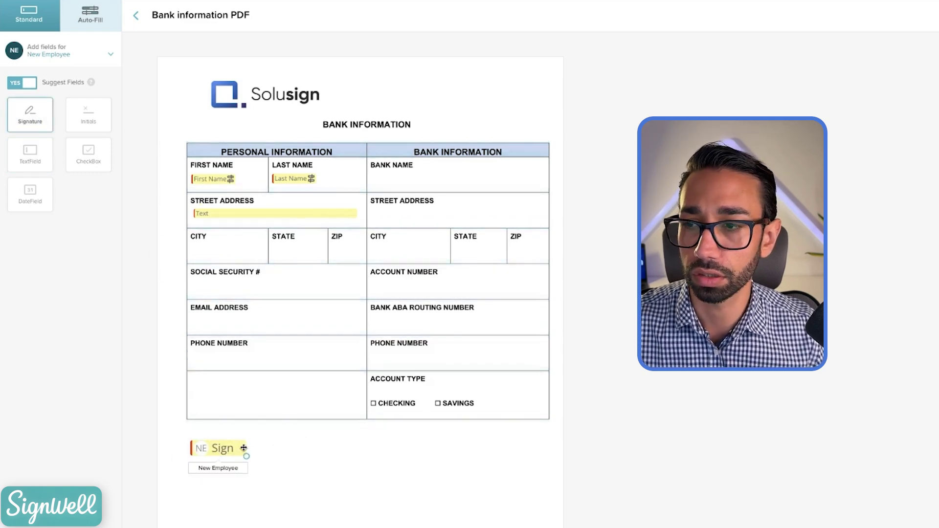
Step: Add grouped Checking and Savings checkboxes requiring exactly one box checked
drag(104, 154, 373, 404)
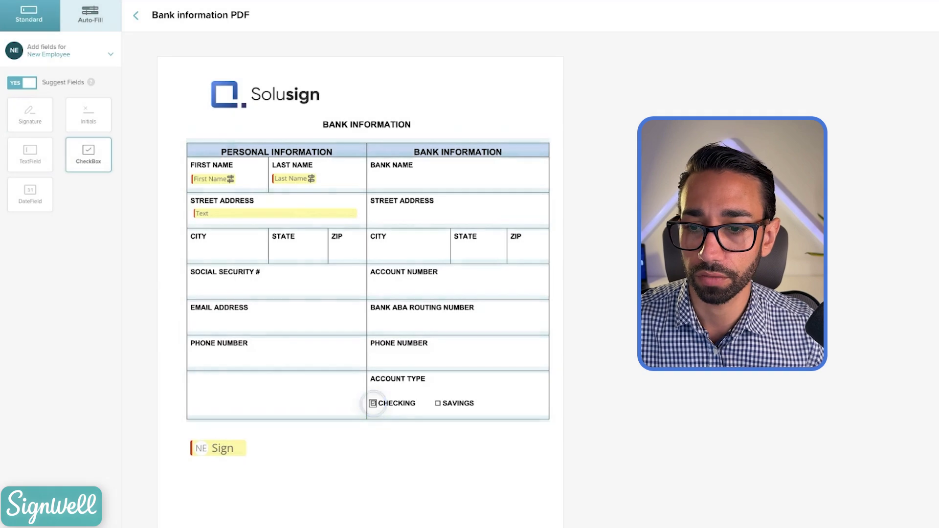
click(375, 415)
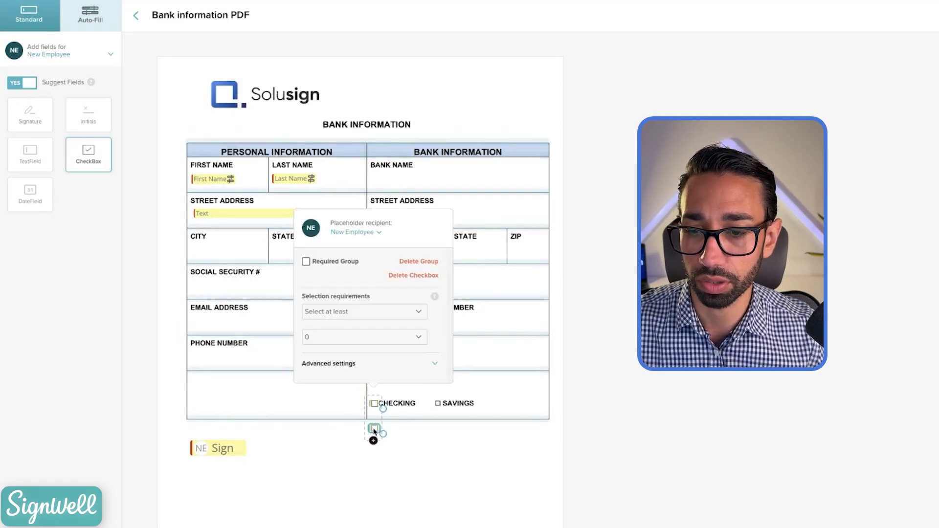
drag(377, 431, 435, 412)
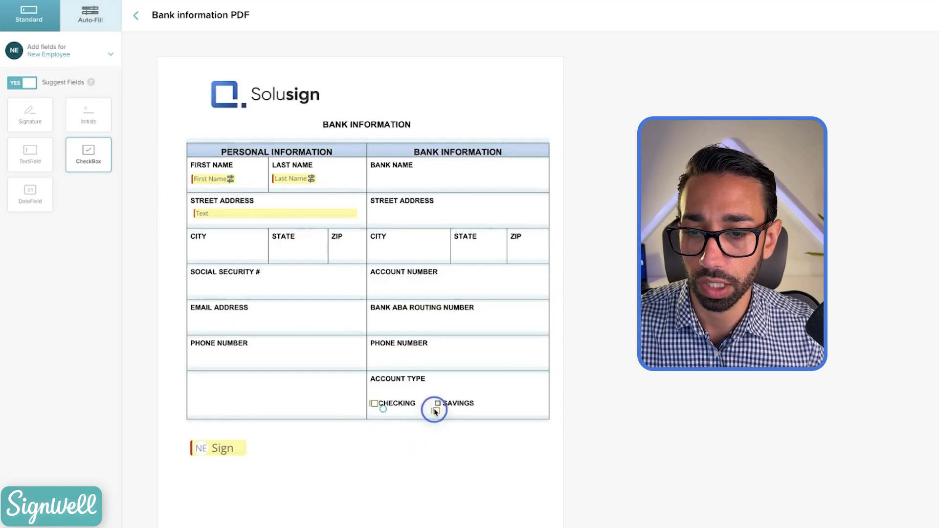
click(438, 406)
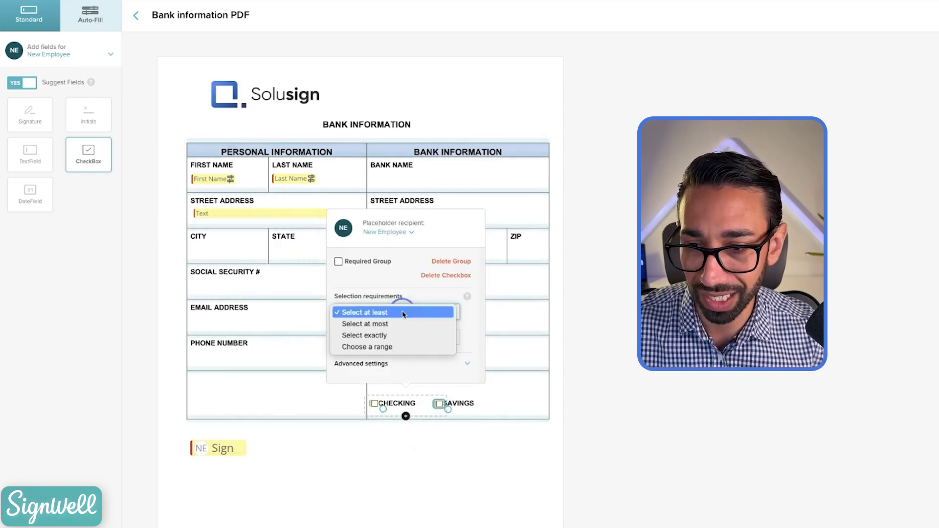
click(378, 336)
click(371, 337)
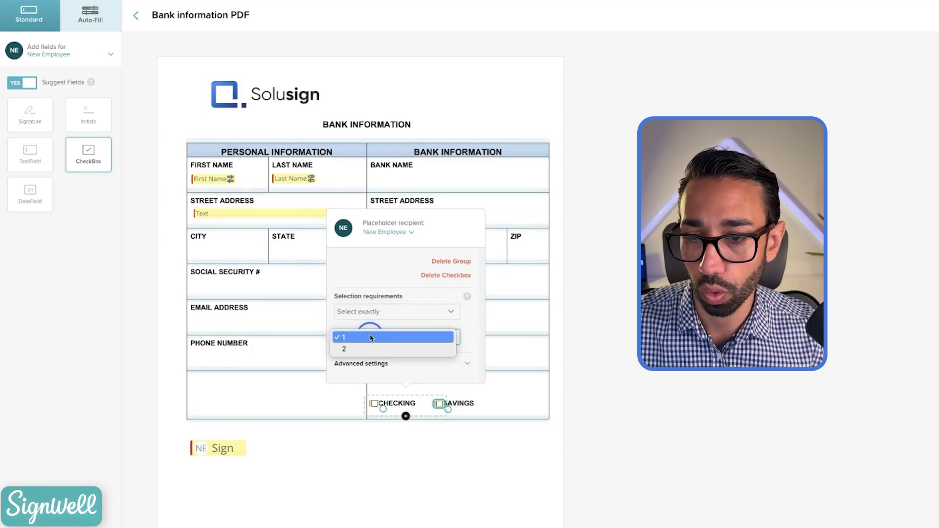
click(449, 335)
Step: Name the checkbox group 'account type' with field names 'checking' and 'saving'
click(372, 363)
click(391, 260)
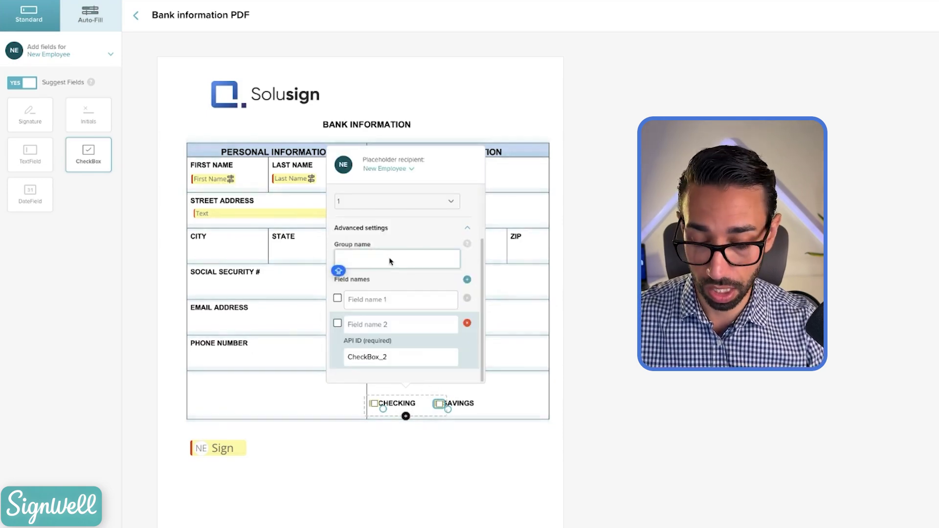
text(Bank details)
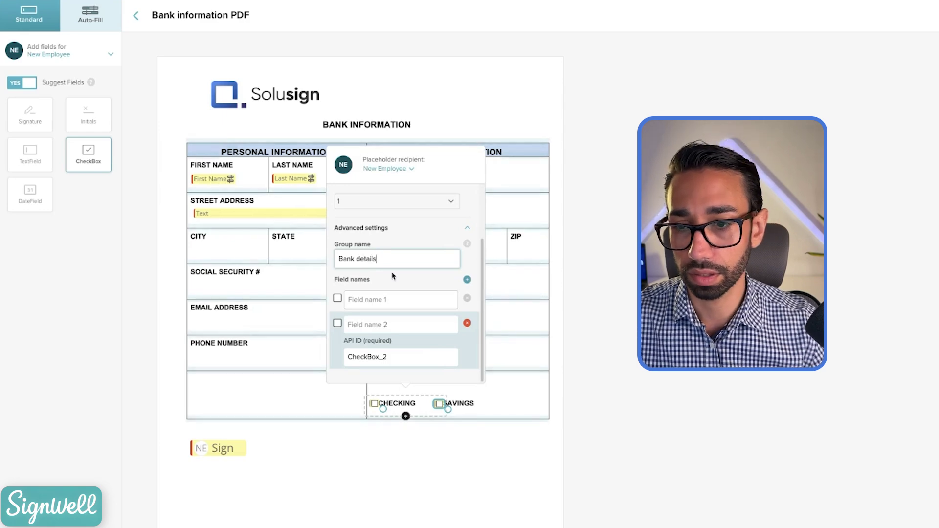
key(ctrl+a)
key(BackSpace)
text(account type)
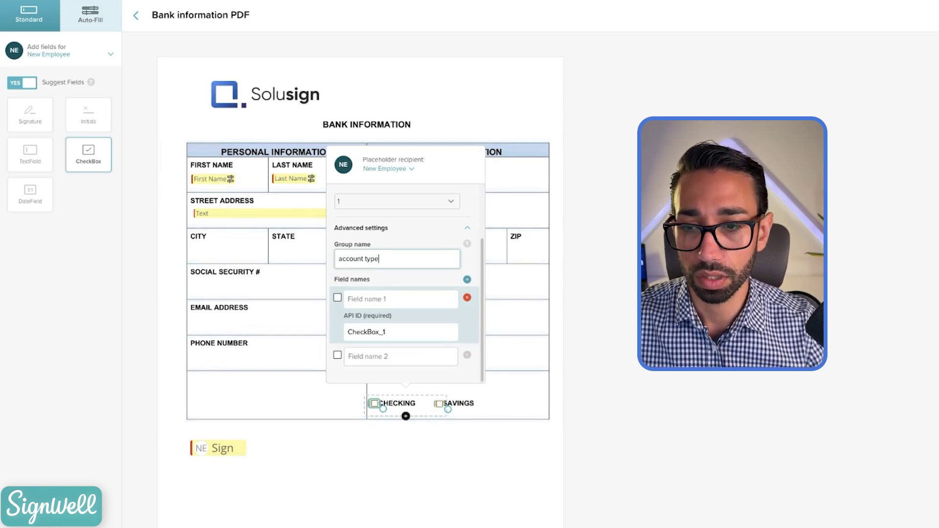
click(388, 298)
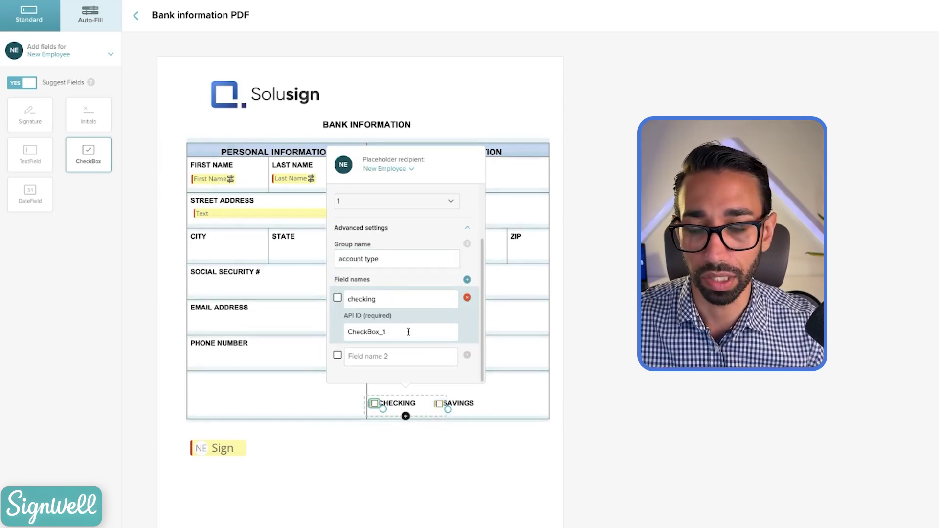
click(370, 356)
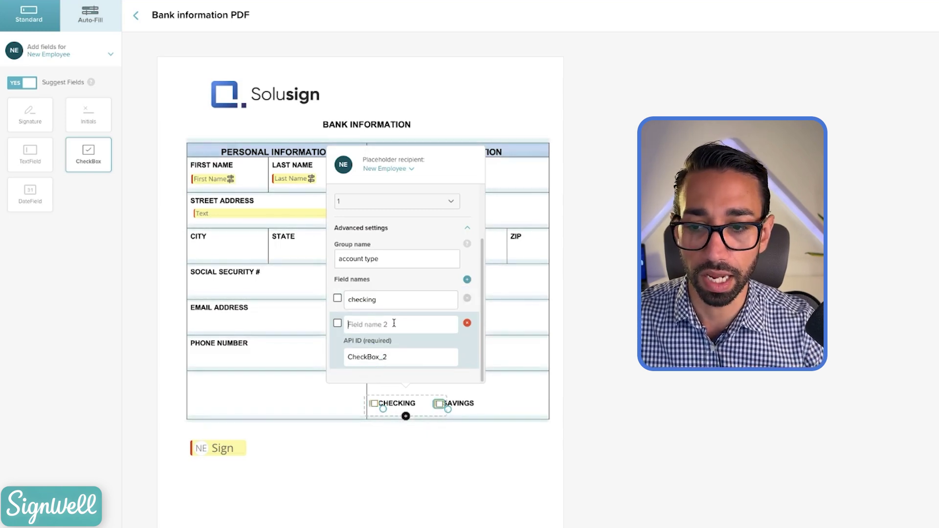
text(sav)
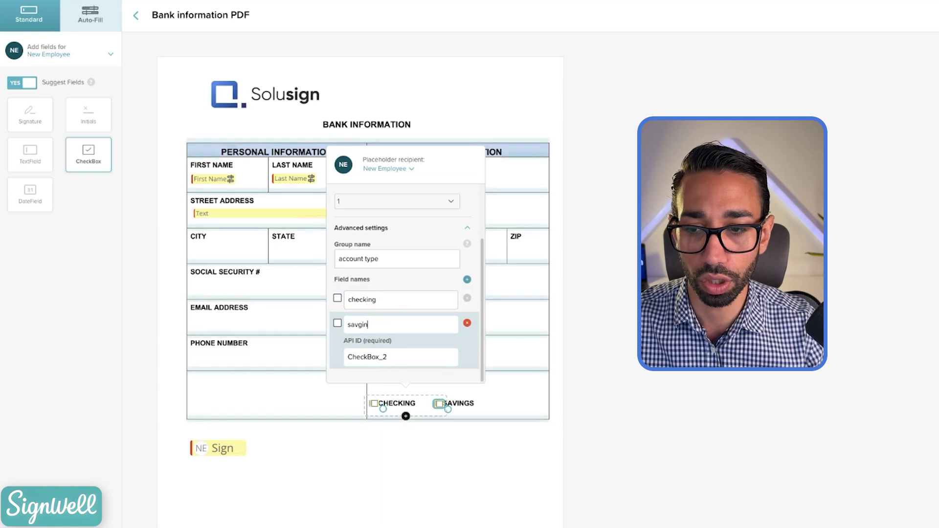
text(gin)
key(BackSpace)
key(BackSpace)
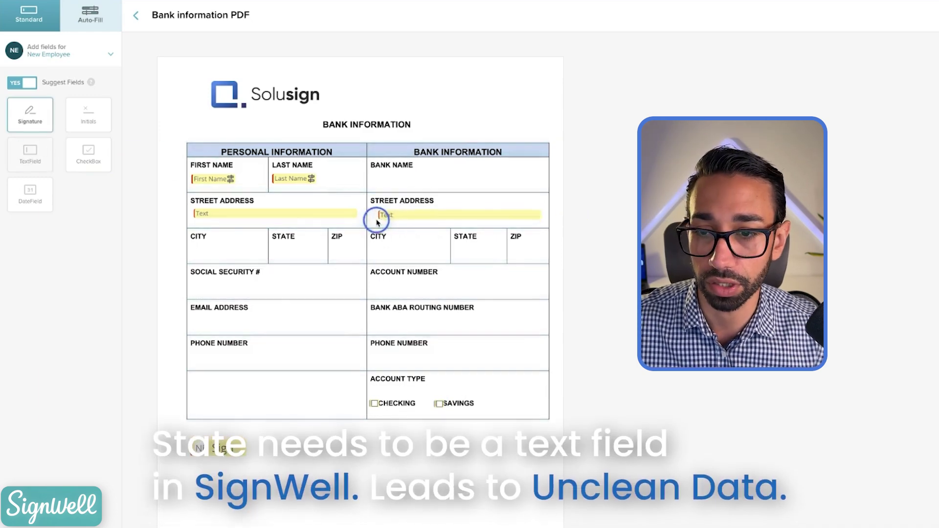
Step: Move the bank street-address text field into the State cell and make it narrower
drag(377, 222, 396, 255)
drag(563, 251, 467, 250)
click(464, 250)
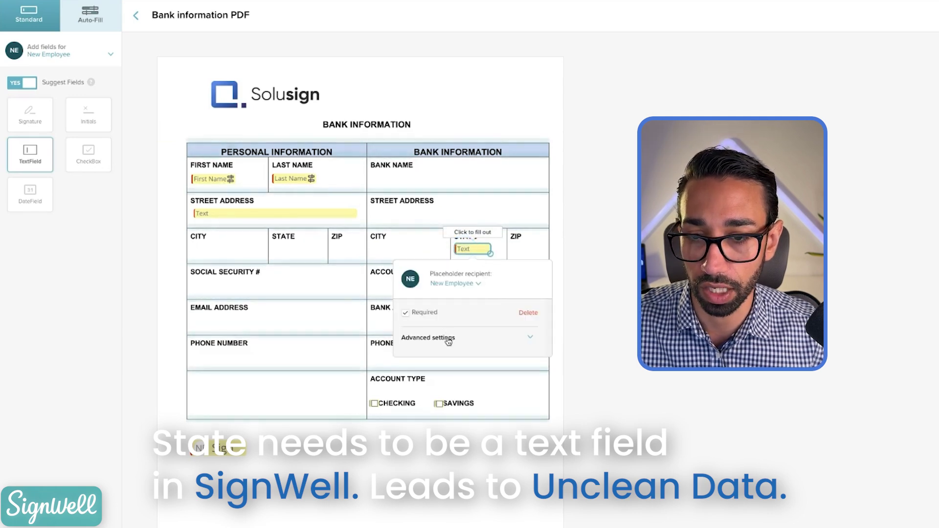
Step: Delete the text field from the bank State cell
click(482, 250)
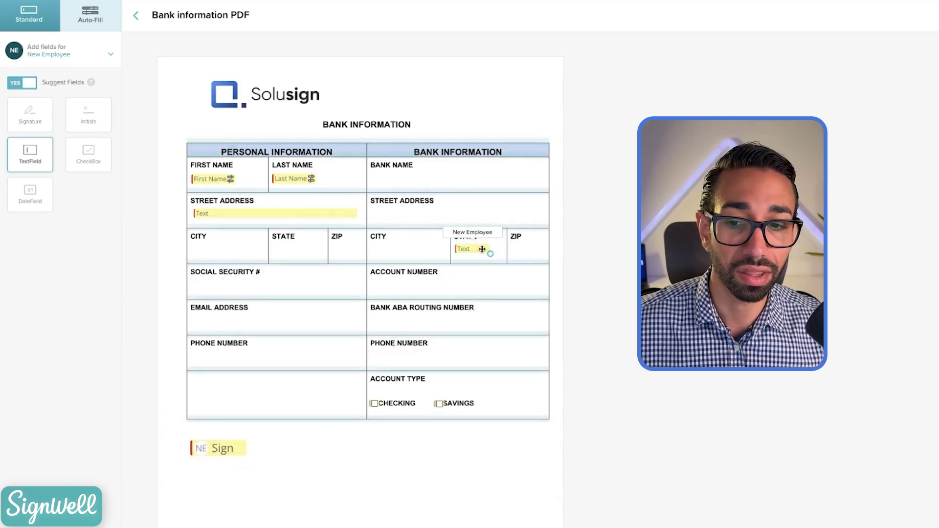
click(482, 249)
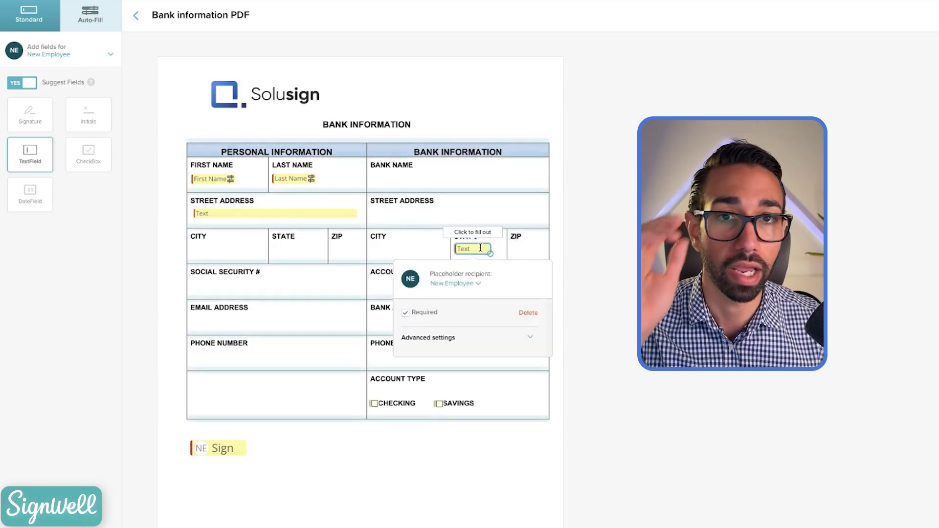
click(498, 249)
click(477, 247)
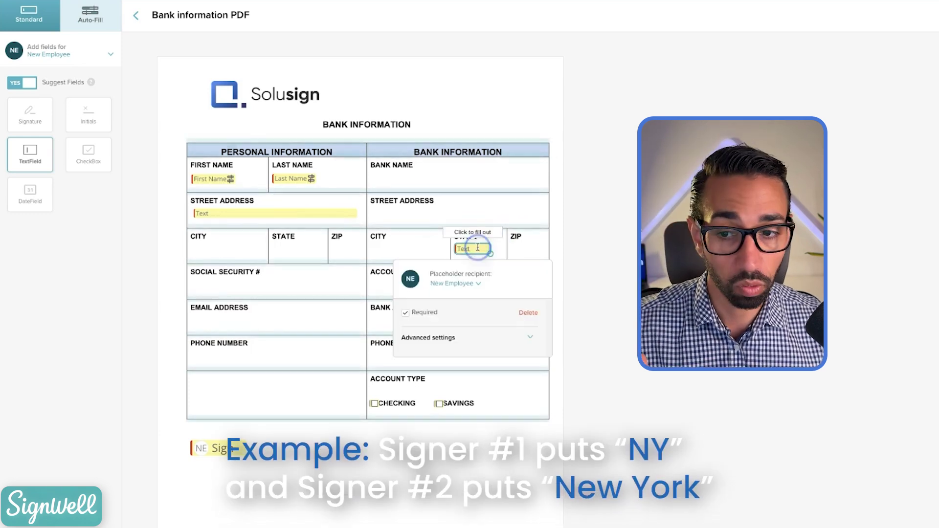
click(504, 249)
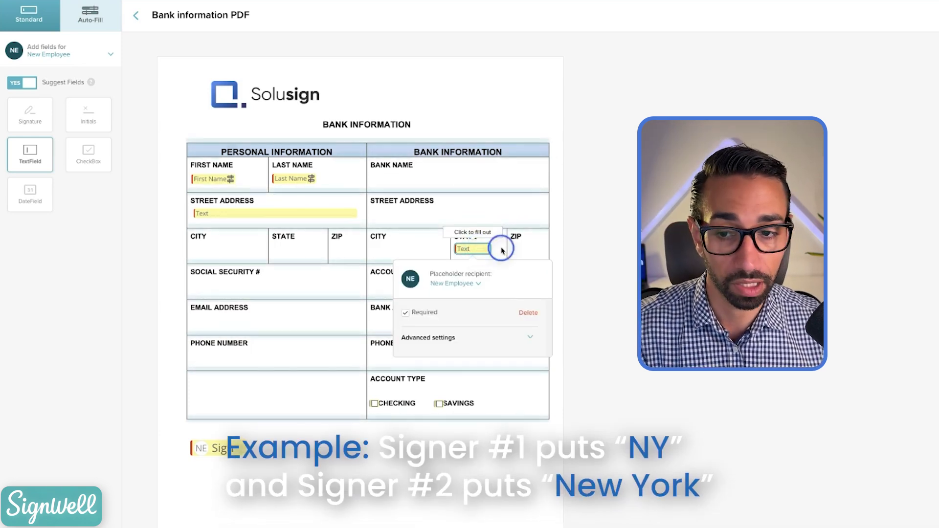
click(475, 251)
click(499, 247)
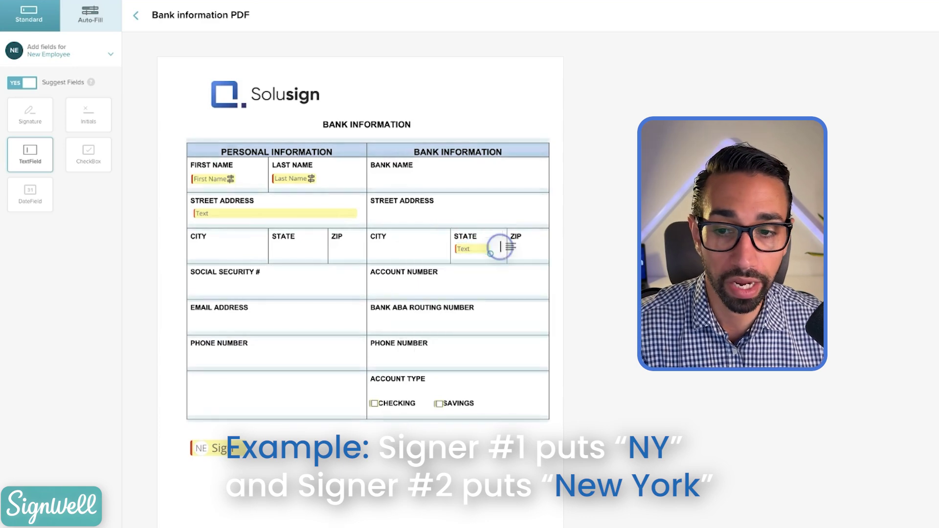
click(478, 247)
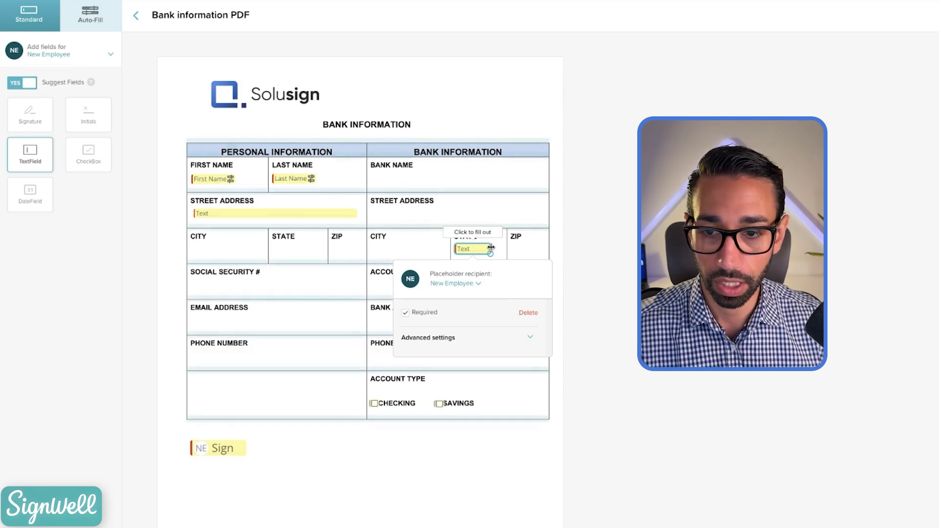
click(499, 262)
click(467, 252)
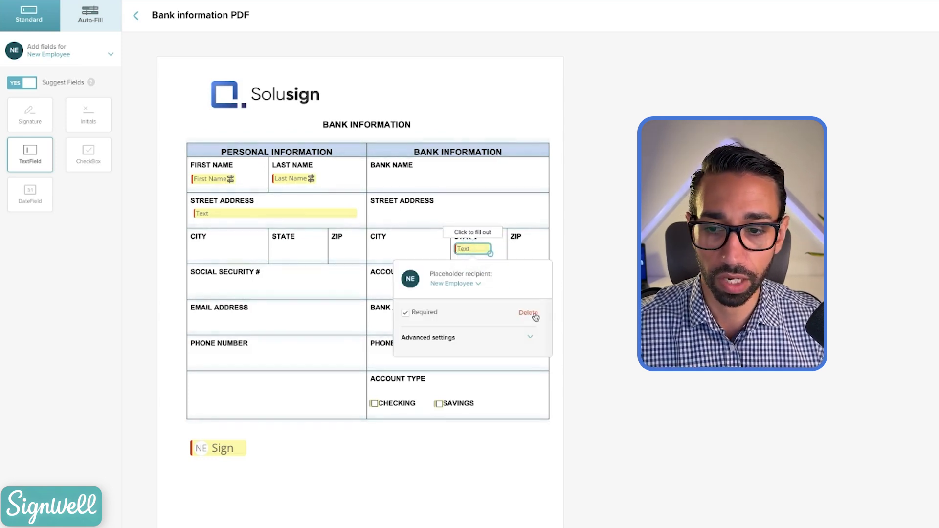
click(529, 313)
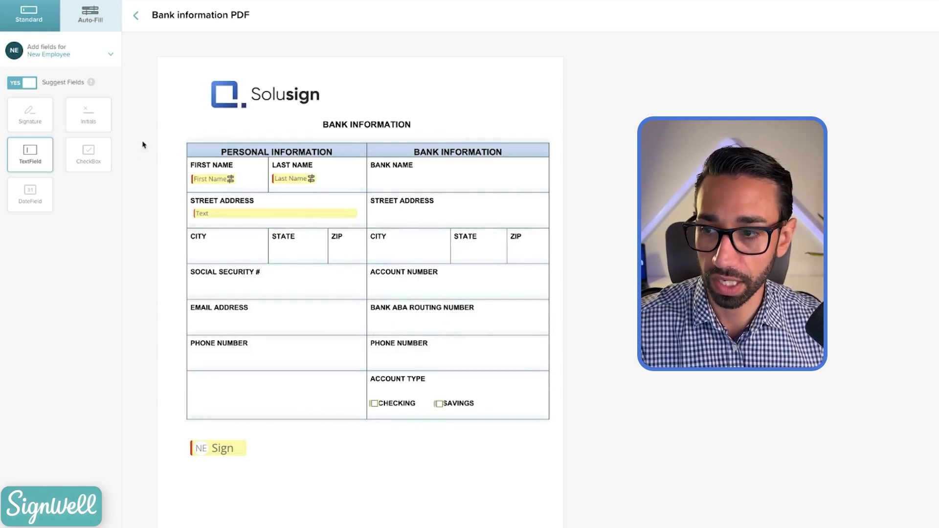
Step: Place a Date Field below the Sign field
drag(30, 194, 274, 452)
click(299, 446)
click(298, 447)
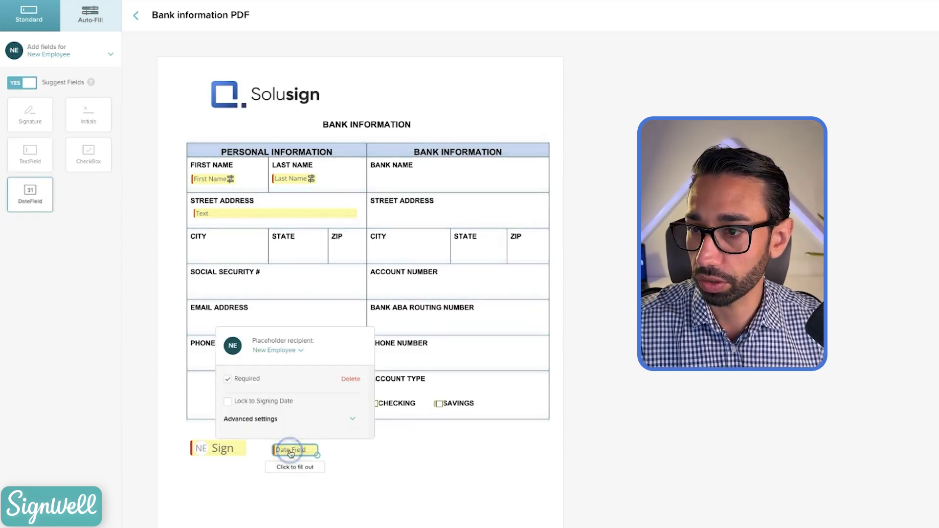
click(90, 14)
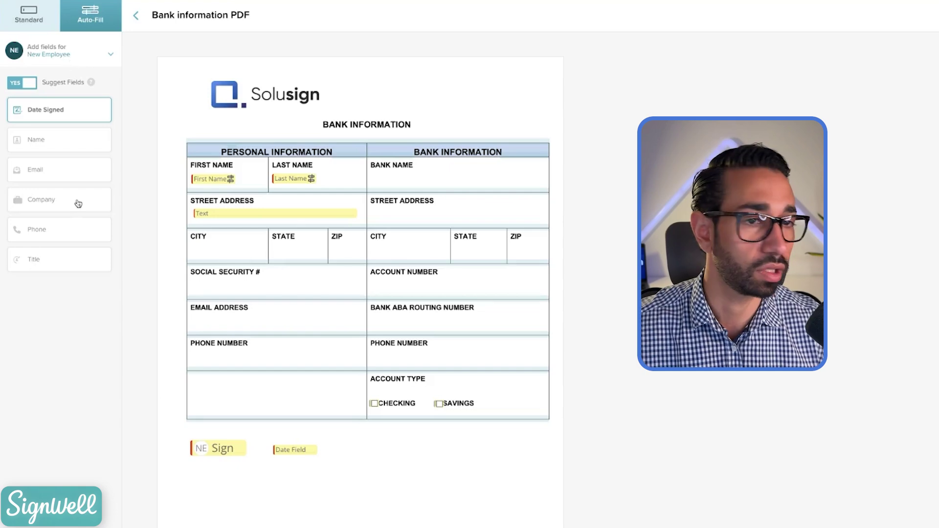
Step: Finish the template with message 'Please complete Bank information PDF', review its settings, and save it
click(912, 19)
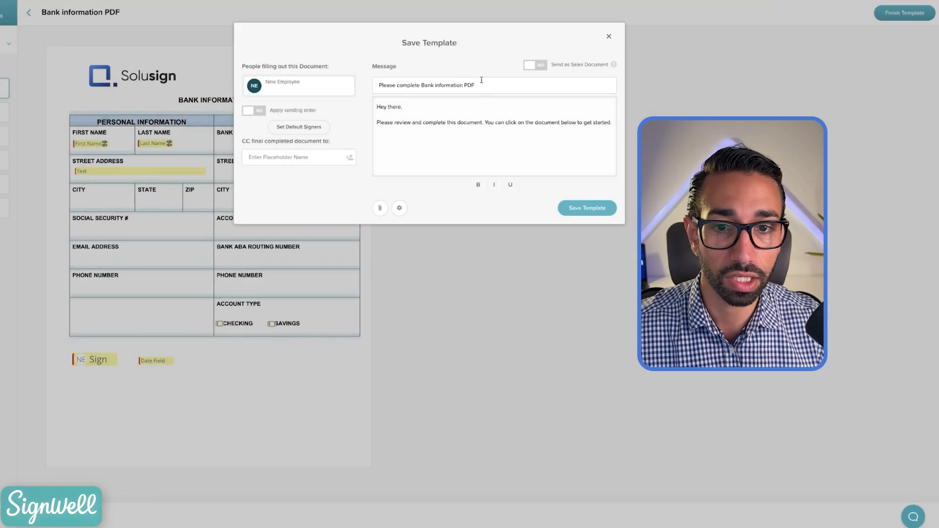
click(483, 82)
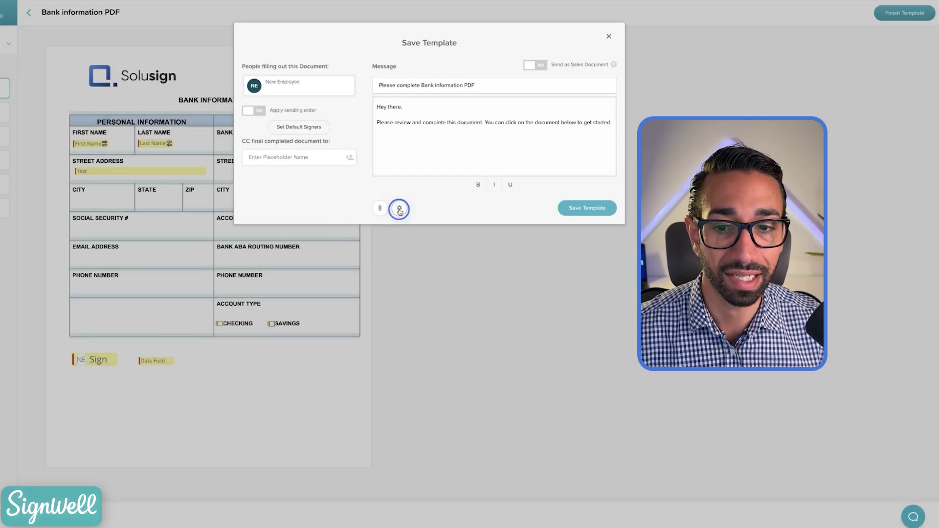
click(400, 209)
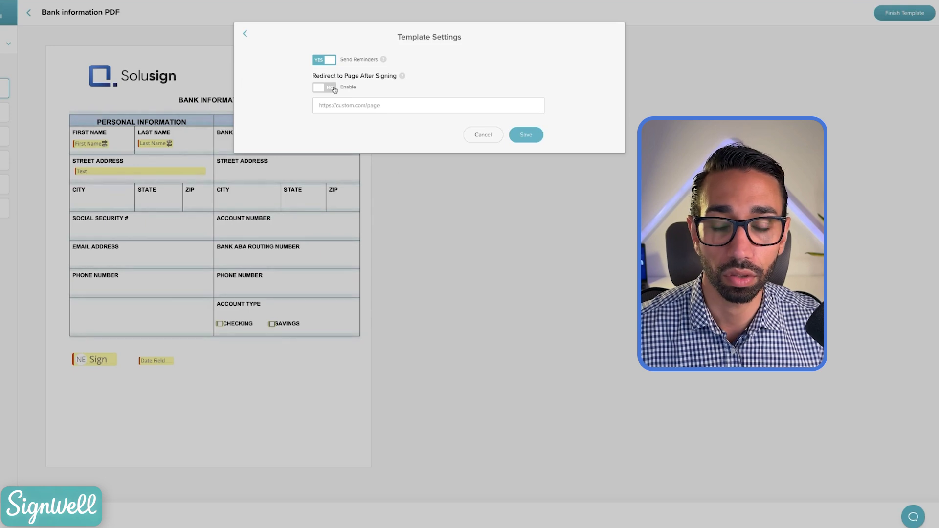
click(361, 104)
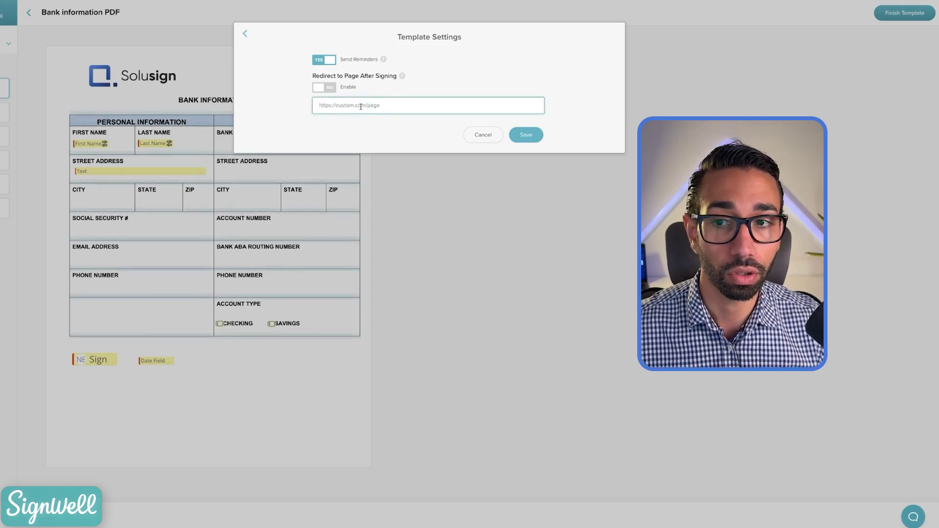
click(244, 36)
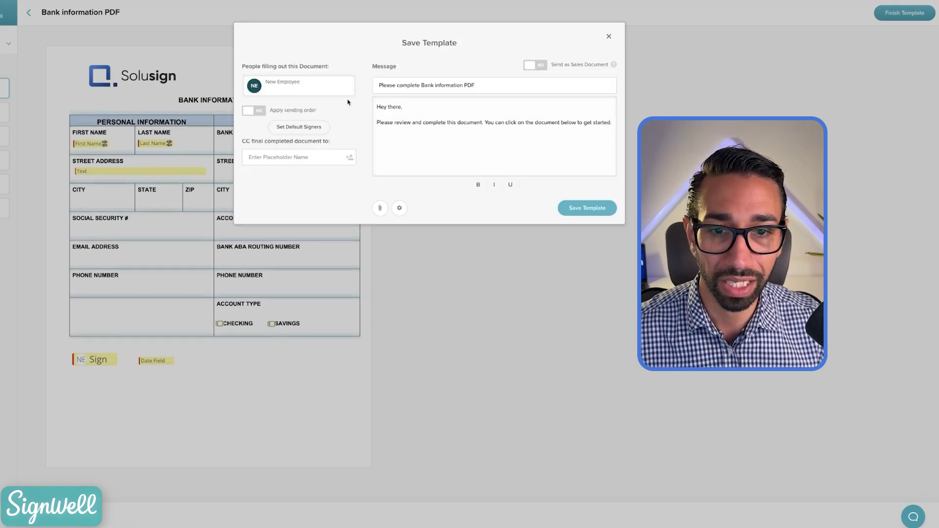
click(595, 209)
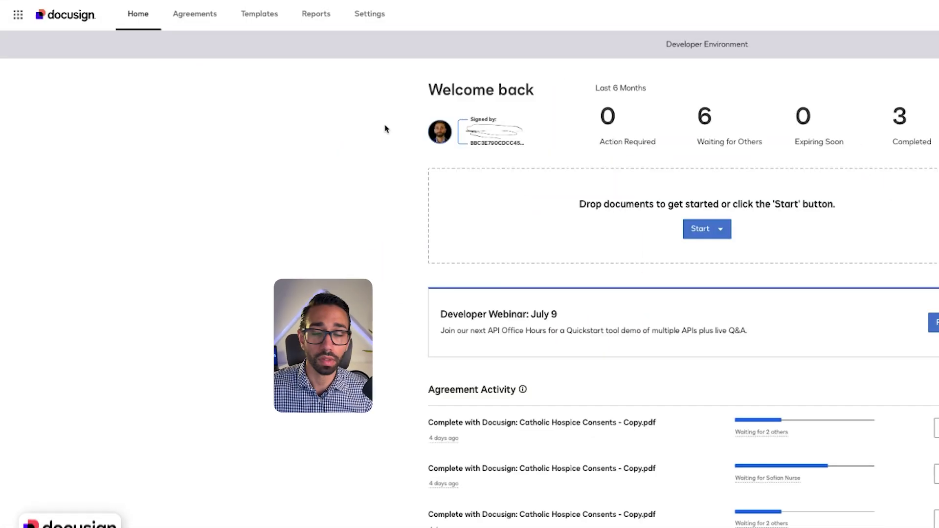
Step: Create a new DocuSign envelope template and add the Bank information PDF
click(259, 16)
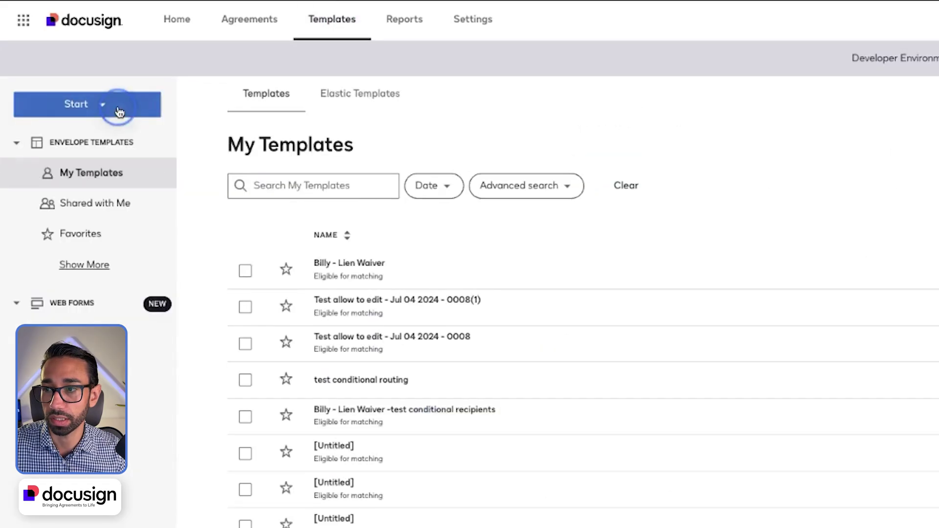
click(119, 111)
mouse_move(88, 146)
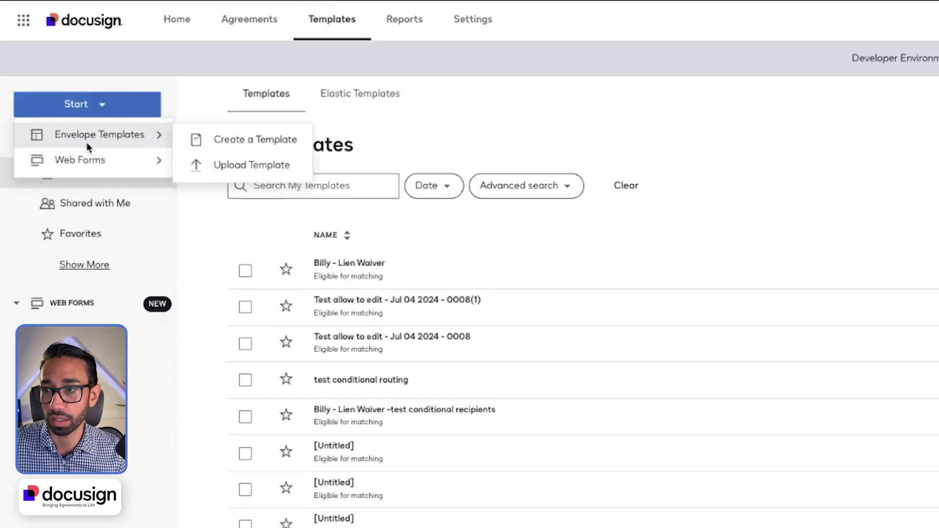
click(226, 139)
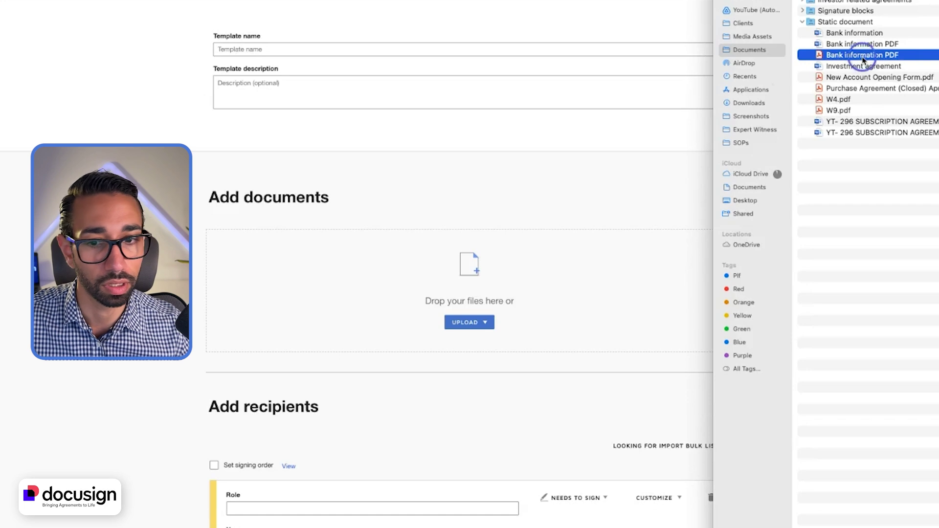
drag(864, 61, 506, 287)
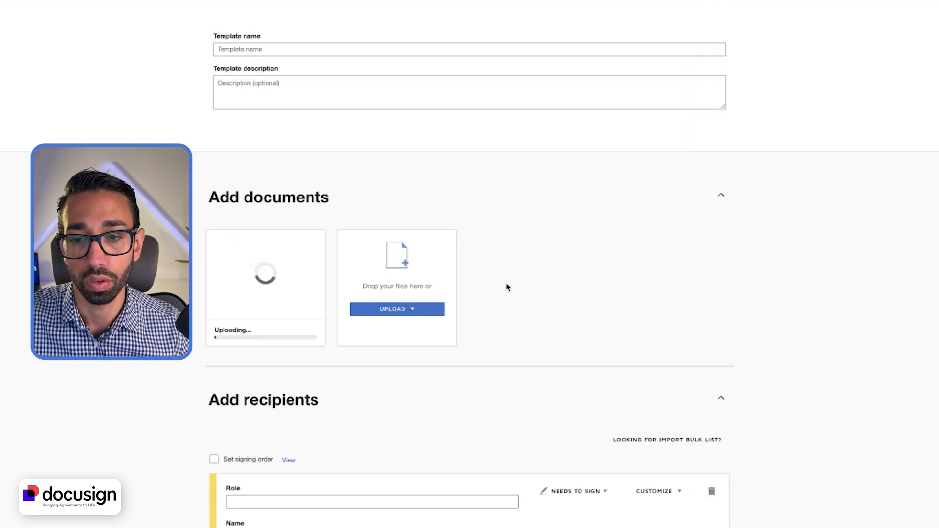
Step: Name the template 'Bank infor', set role Candidate, and add message 'We're looking forward to welcoming you!'
click(262, 47)
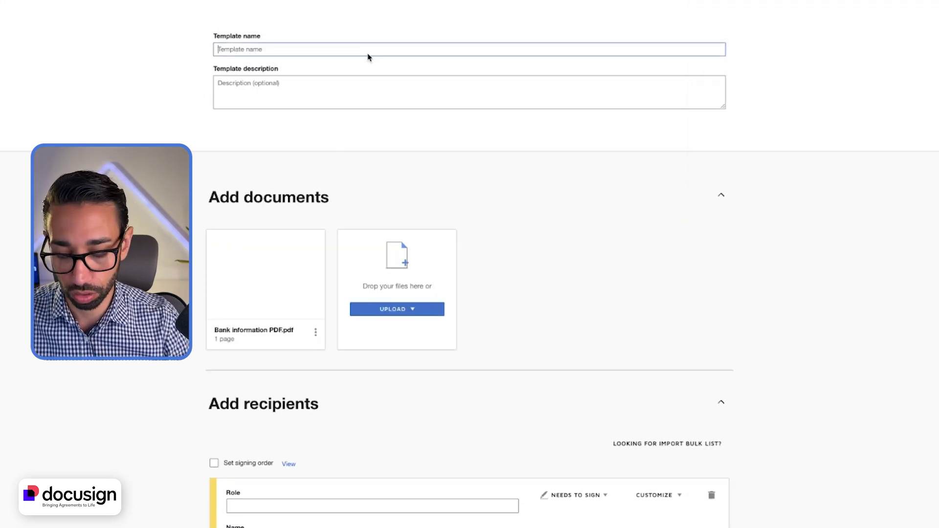
text(Ban)
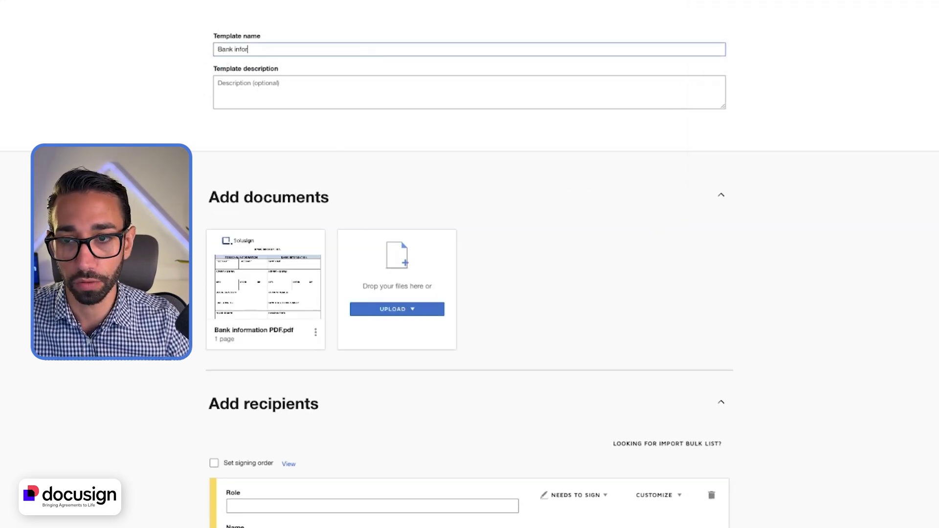
text(k infor)
scroll(274, 294, down, 5)
click(280, 299)
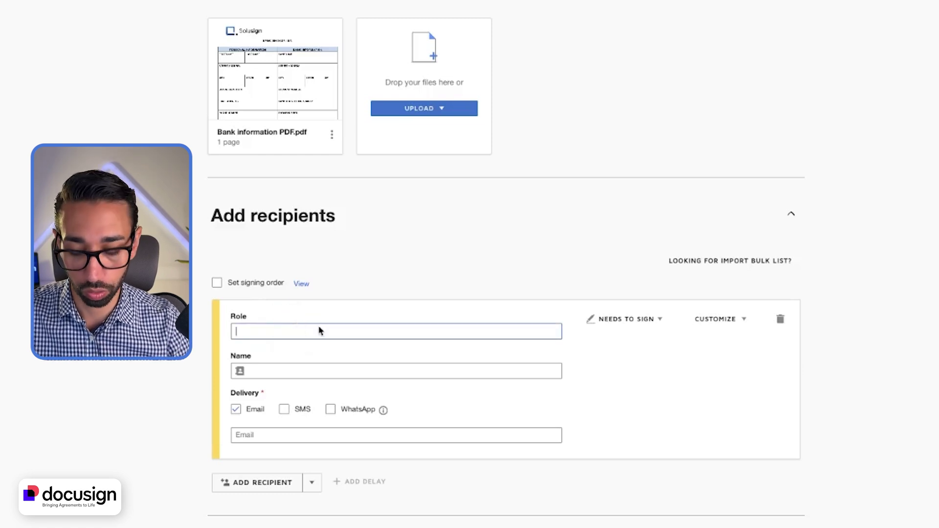
scroll(388, 400, down, 2)
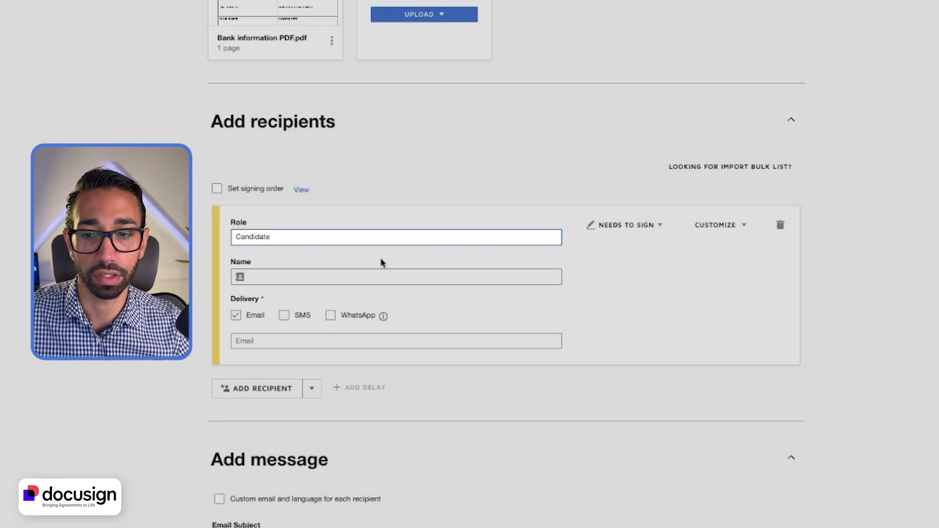
scroll(382, 262, down, 1)
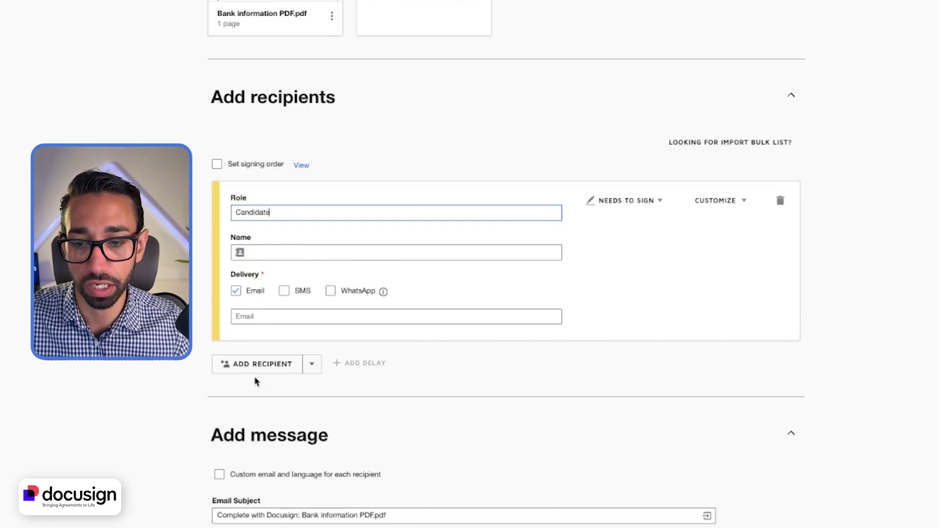
scroll(256, 382, down, 3)
drag(299, 349, 430, 350)
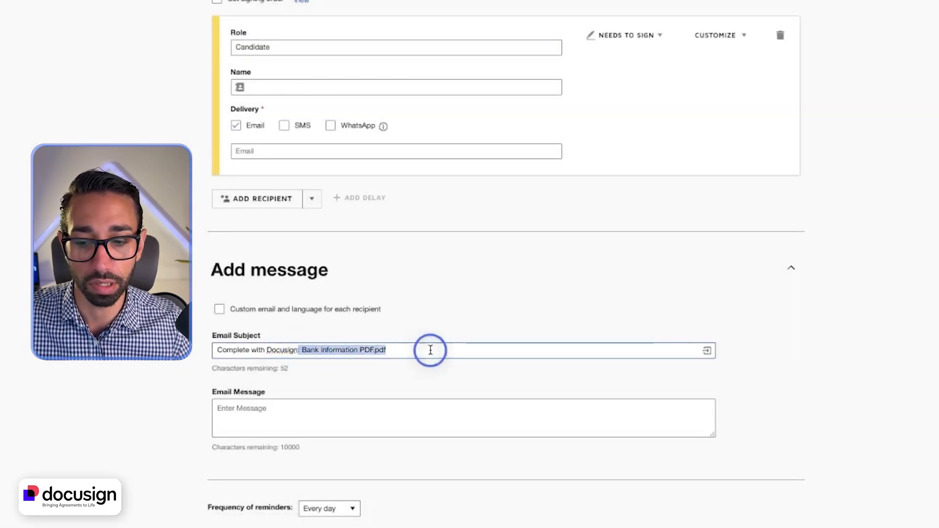
click(274, 424)
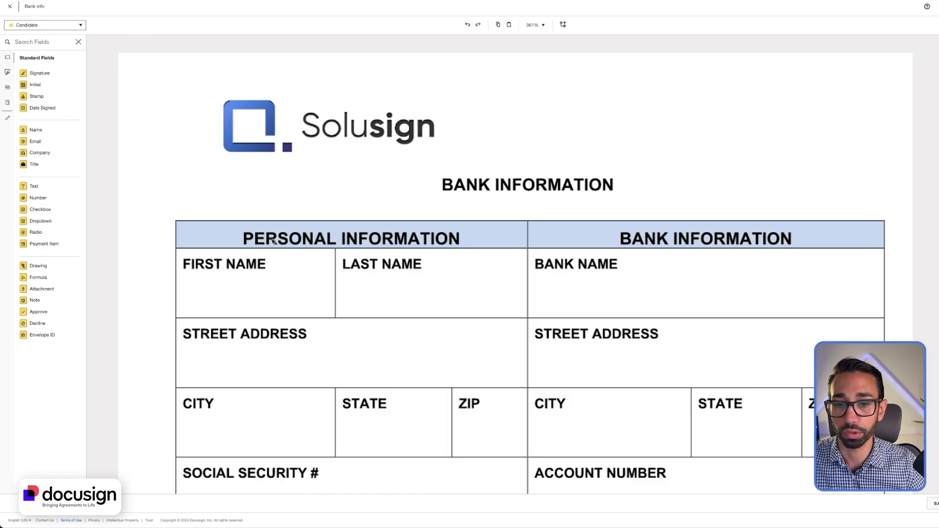
scroll(327, 252, down, 3)
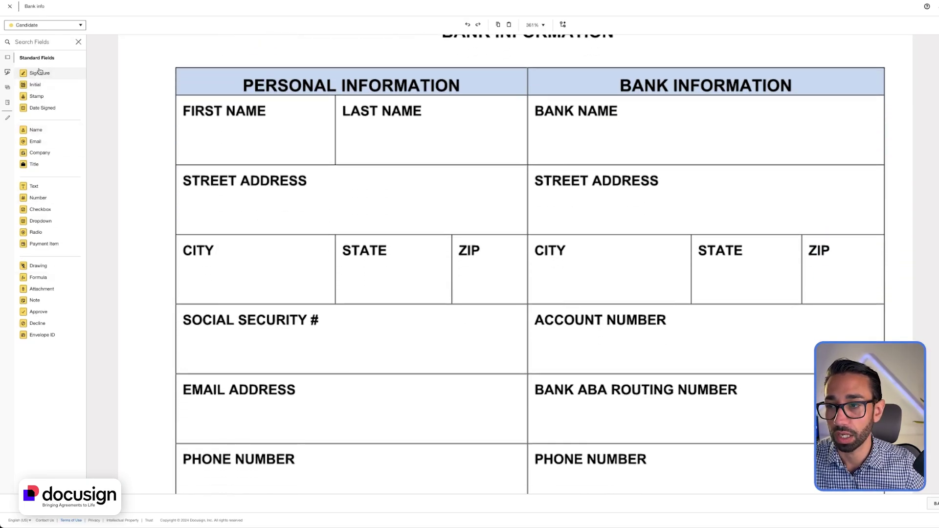
Step: Add a First Name field and a pasted copy set to Last Name in their cells
drag(41, 135, 186, 136)
click(898, 61)
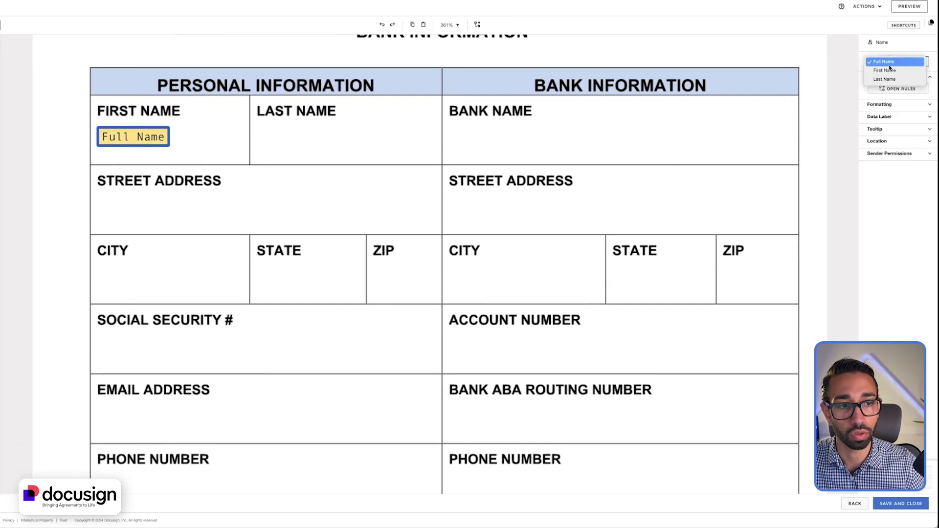
click(881, 69)
click(335, 197)
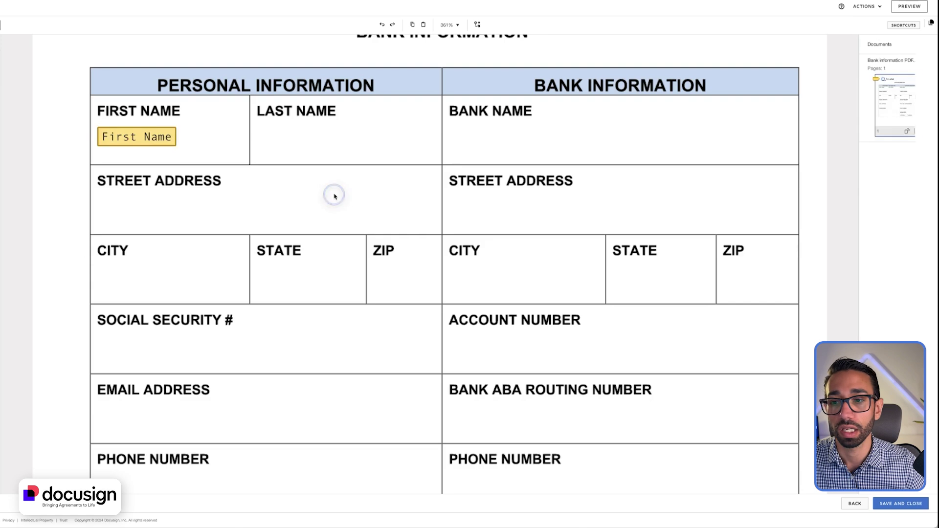
click(152, 138)
key(ctrl+v)
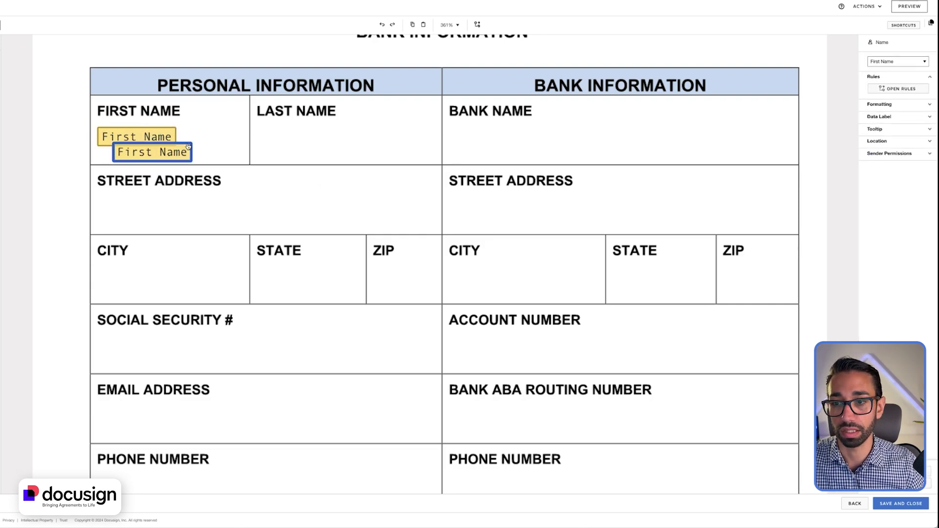
drag(156, 156, 297, 142)
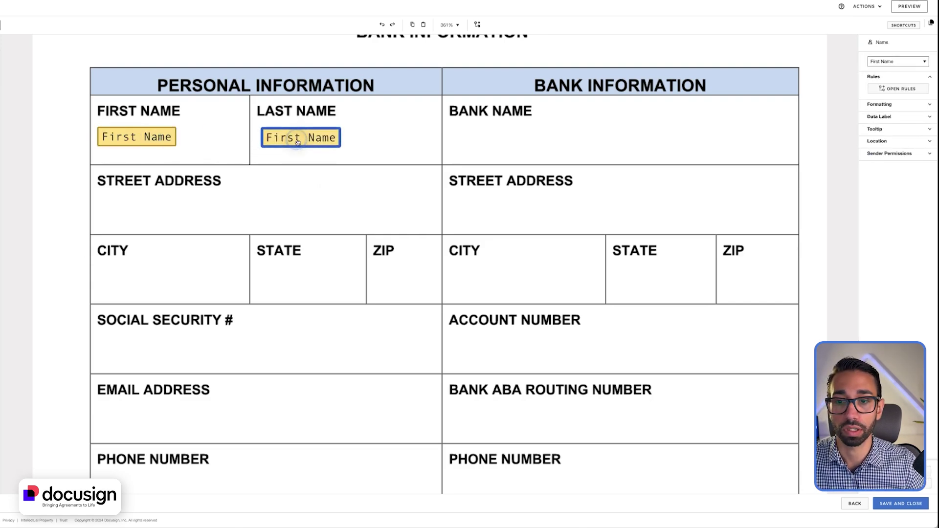
click(897, 62)
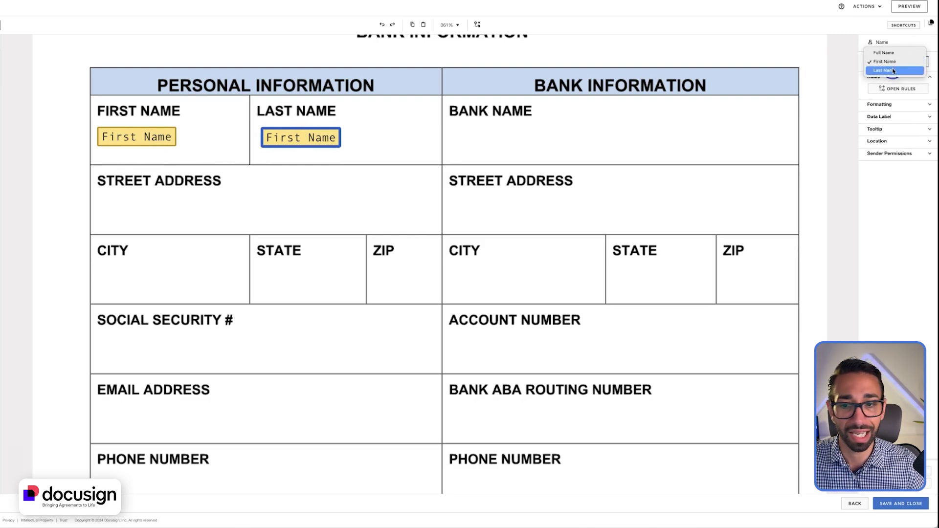
click(893, 71)
click(321, 243)
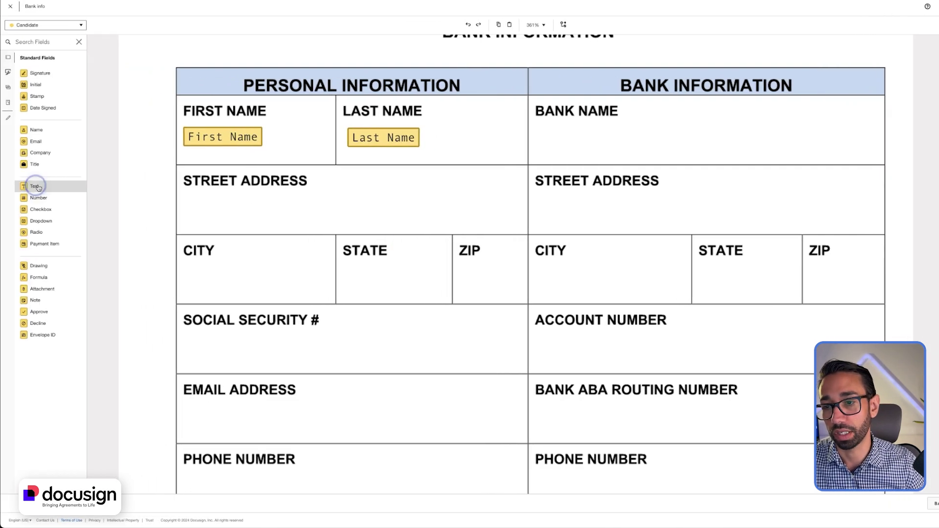
Step: Place a text field in the Street Address cell and widen it across the cell
drag(34, 186, 183, 199)
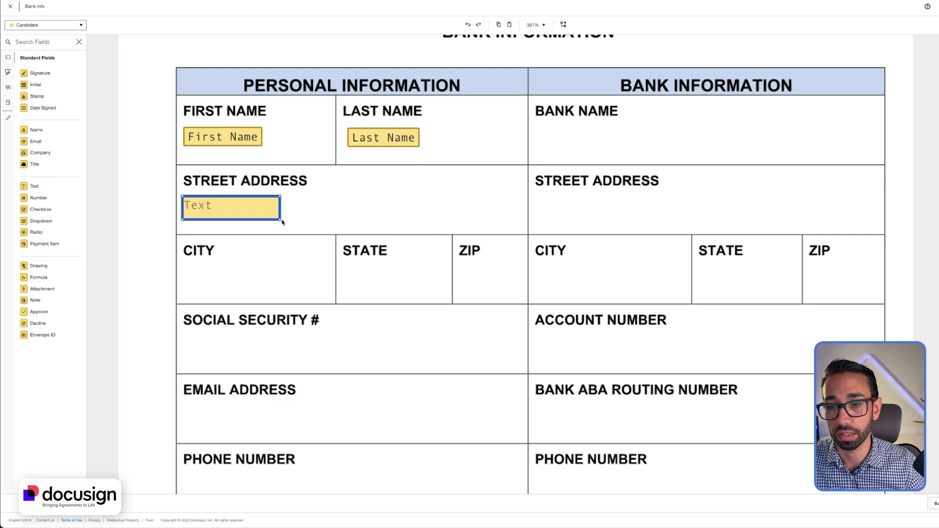
drag(280, 219, 519, 214)
click(921, 212)
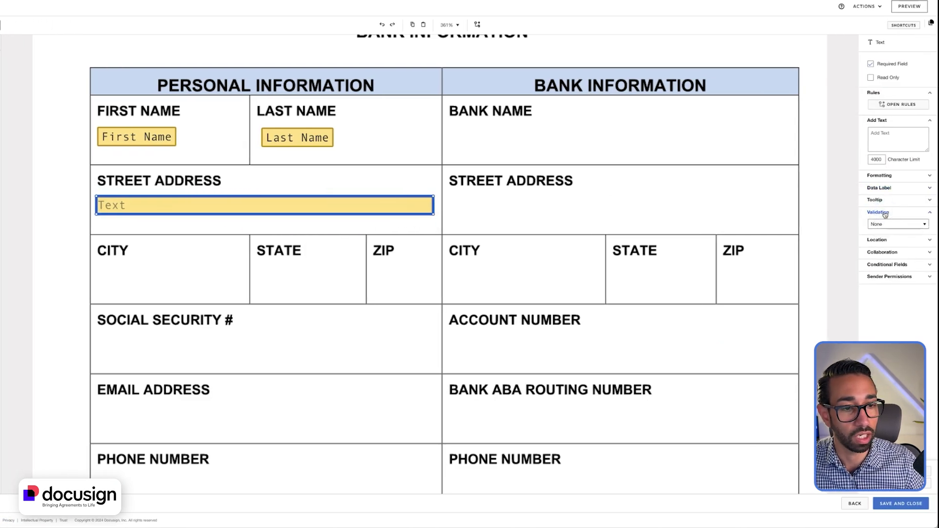
click(898, 173)
click(224, 203)
scroll(224, 204, down, 4)
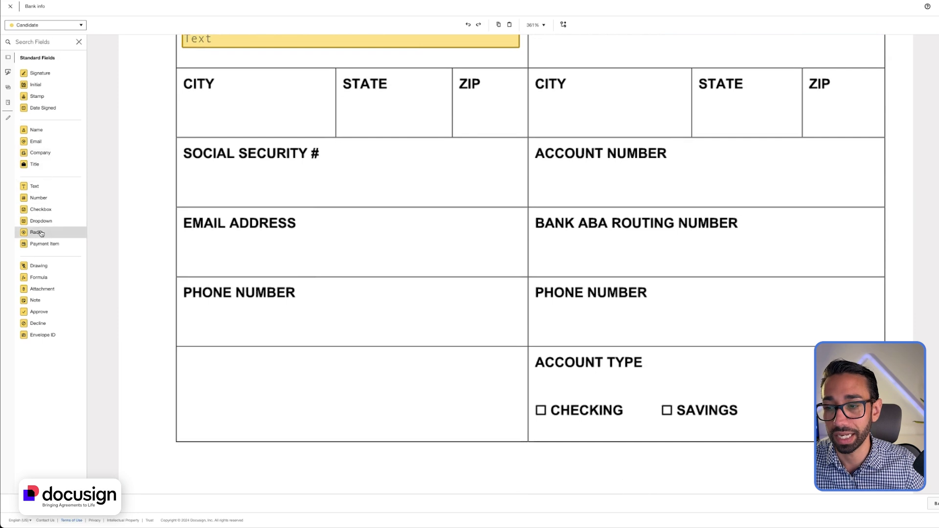
Step: Add a dropdown in the STATE cell offering NY, FL and CA
drag(41, 220, 344, 105)
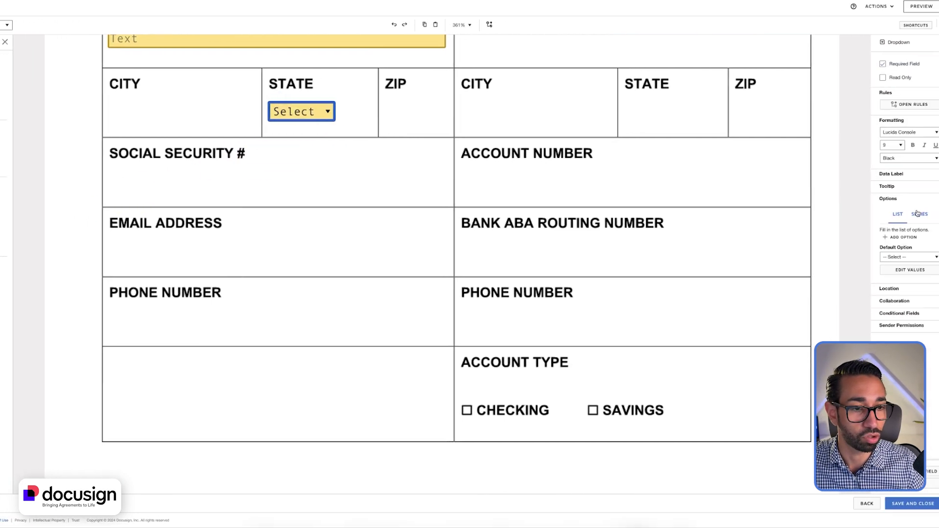
click(906, 269)
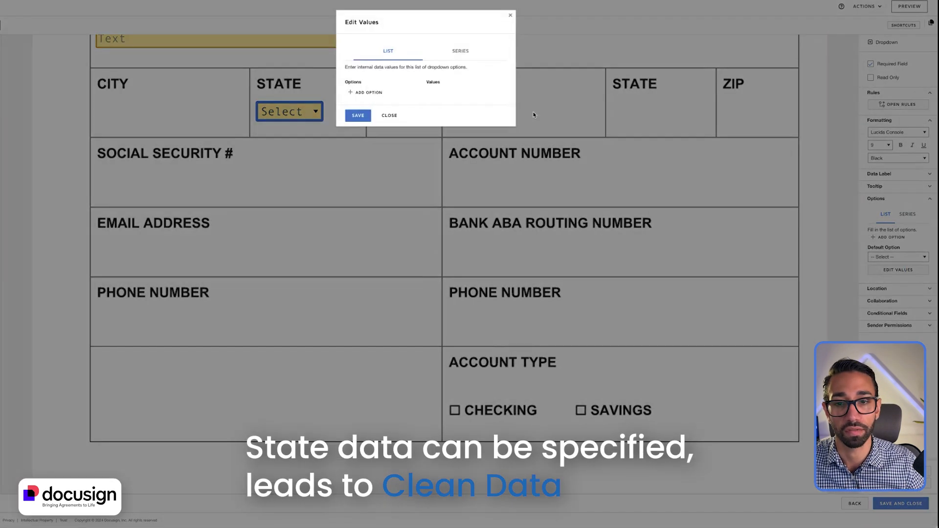
click(365, 94)
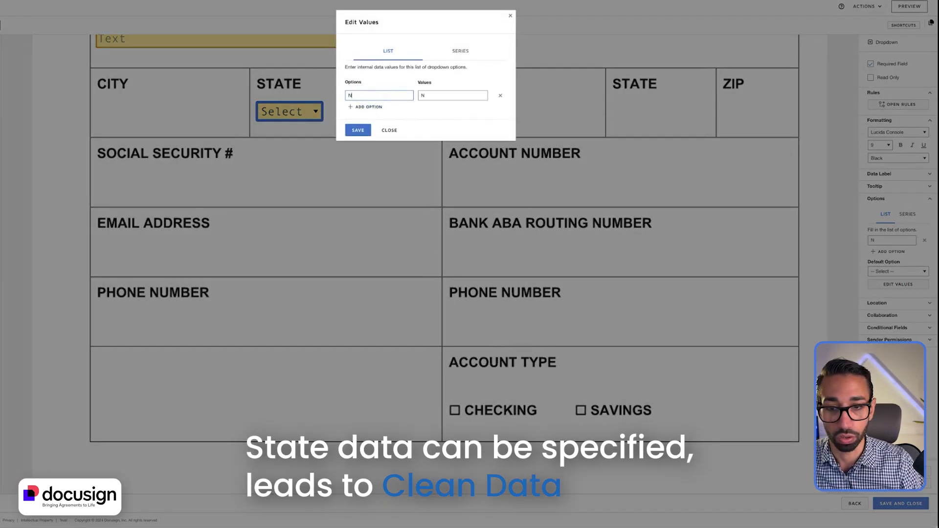
text(NY)
key(Return)
text(FL)
click(374, 122)
text(CA)
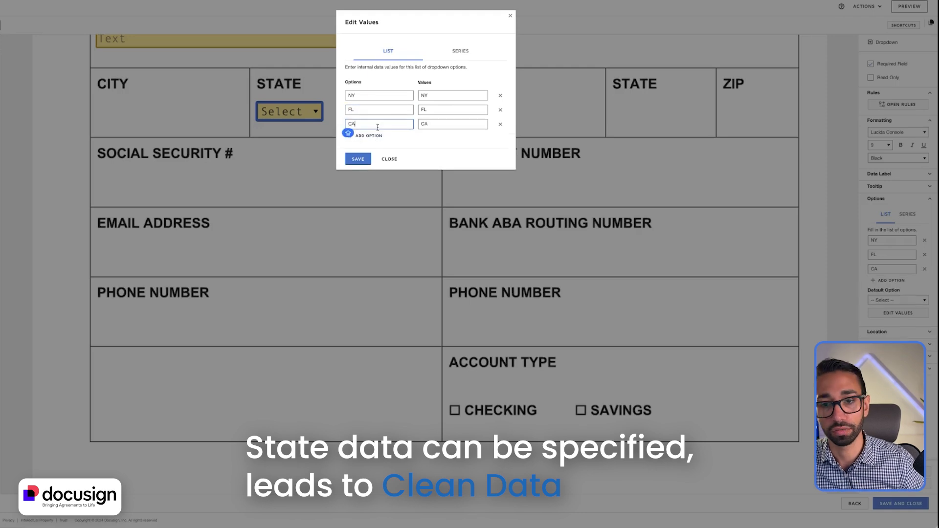
click(362, 160)
click(503, 370)
scroll(503, 370, up, 1)
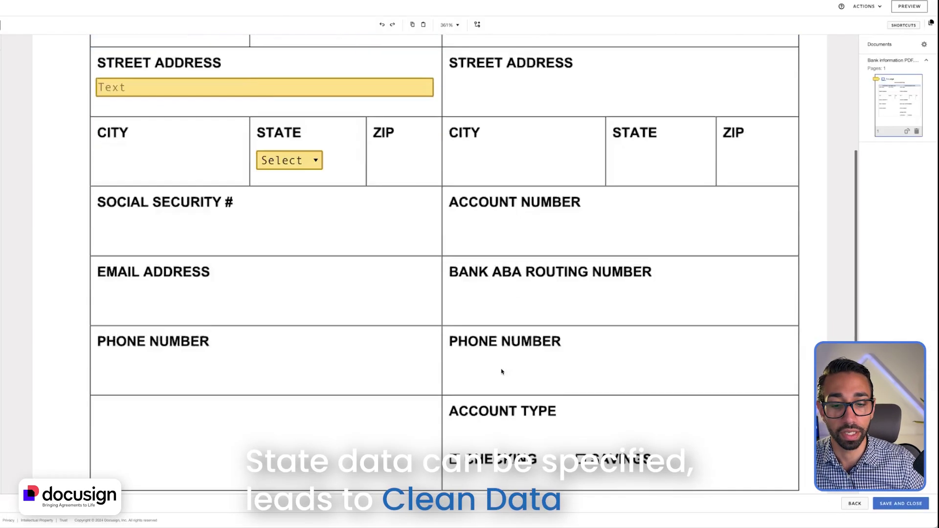
scroll(688, 319, down, 2)
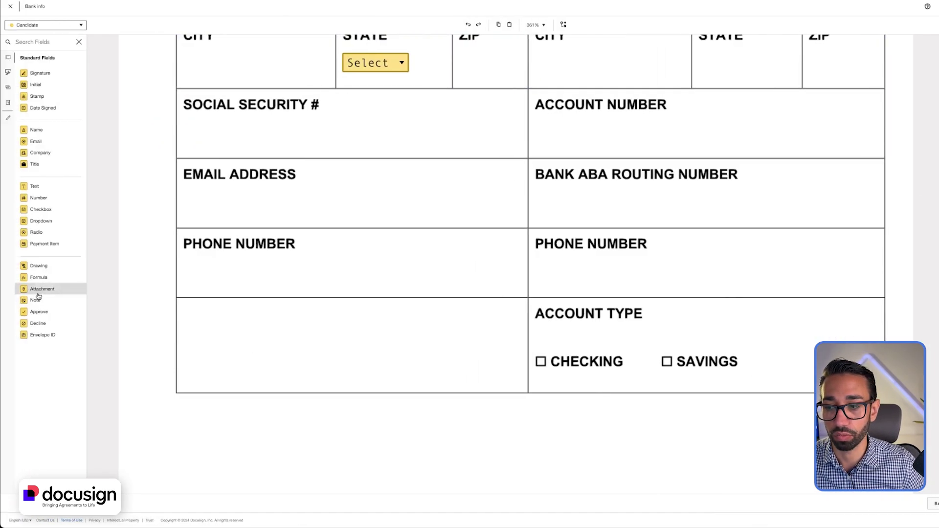
Step: Add a radio group with buttons beside Checking and Savings under Account Type
drag(36, 232, 528, 353)
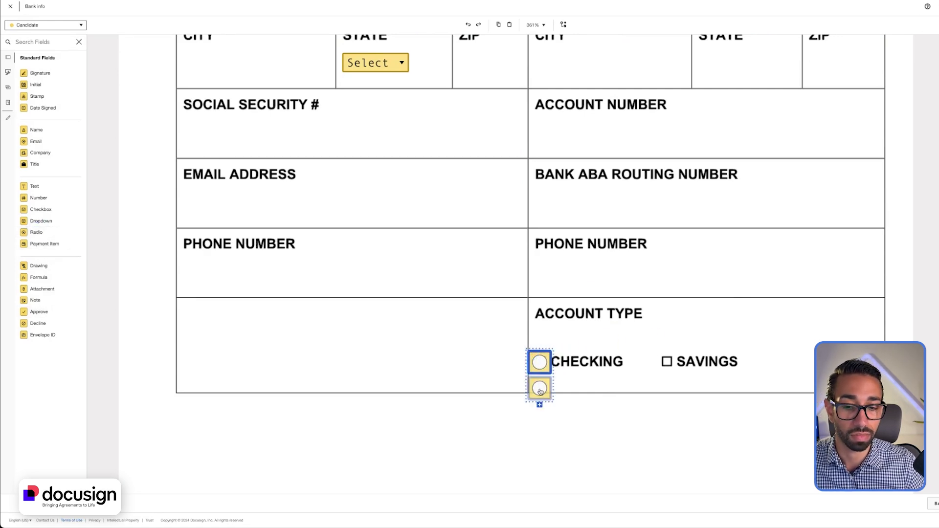
drag(540, 392, 667, 362)
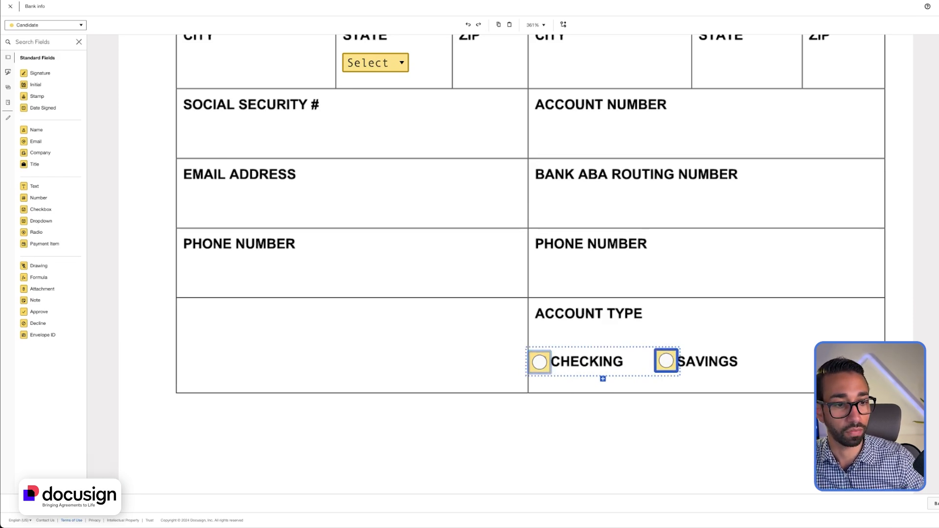
click(867, 270)
scroll(768, 250, up, 4)
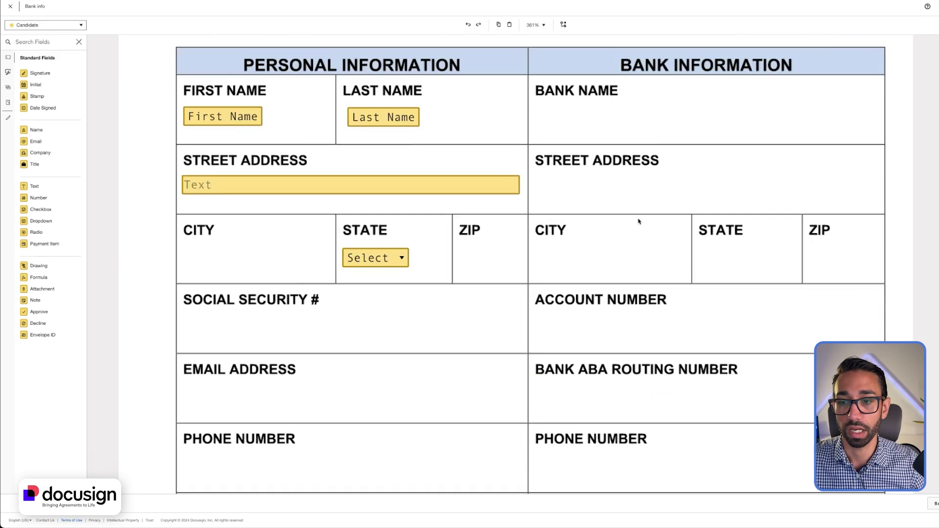
scroll(639, 218, down, 2)
scroll(713, 300, down, 2)
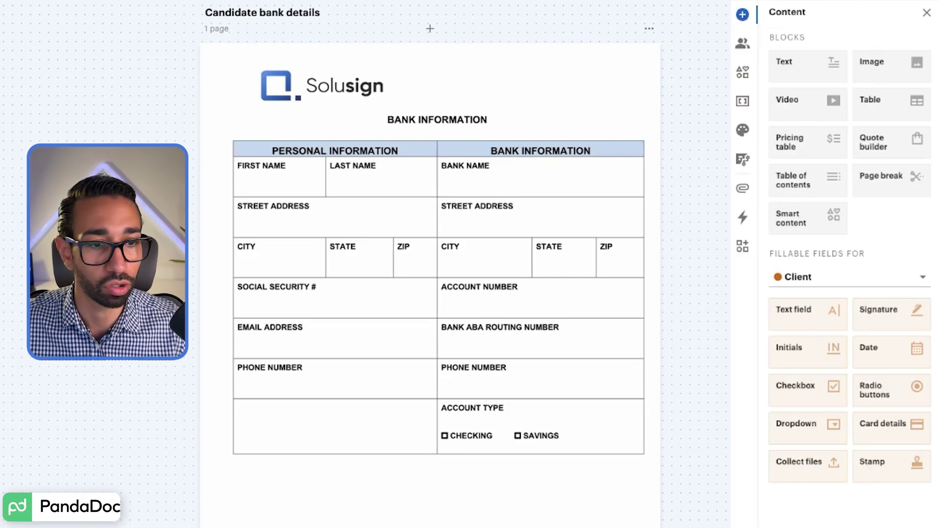
Step: Add an Employee signer role and assign the fillable fields to it
click(895, 275)
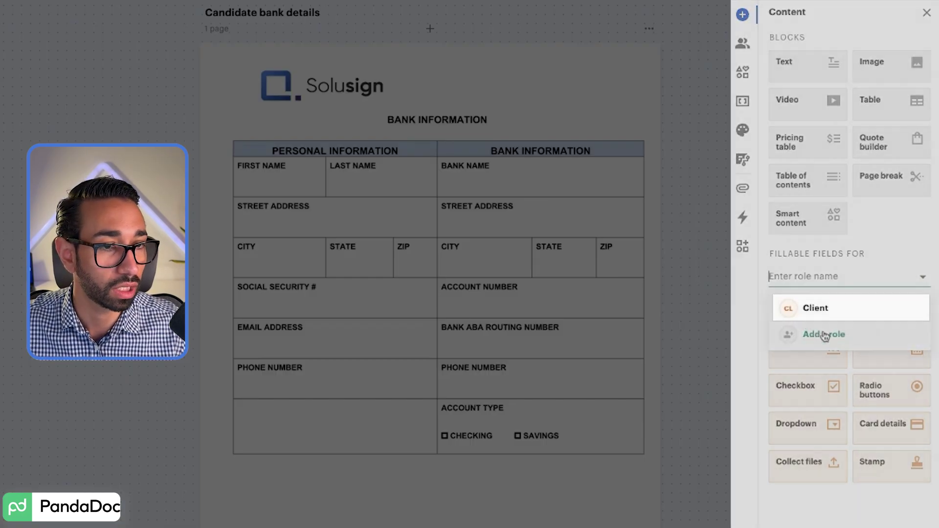
click(826, 337)
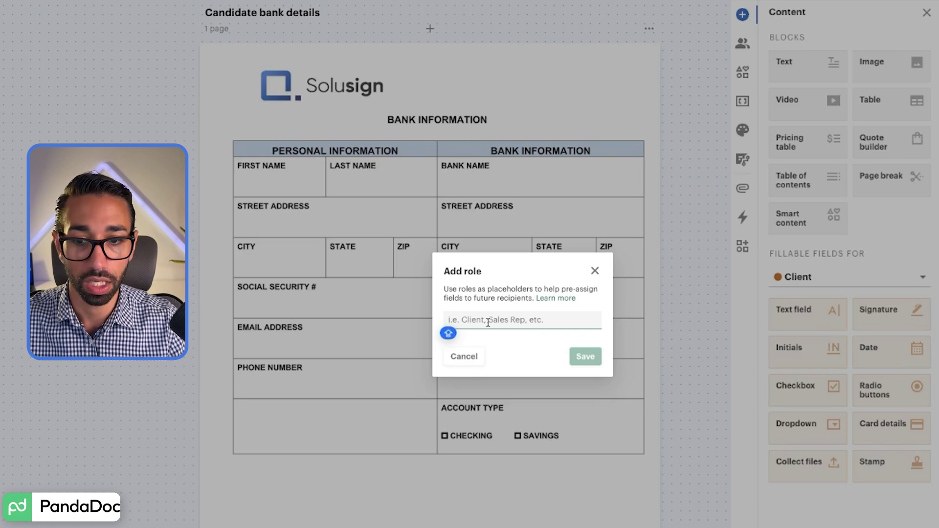
text(Employee)
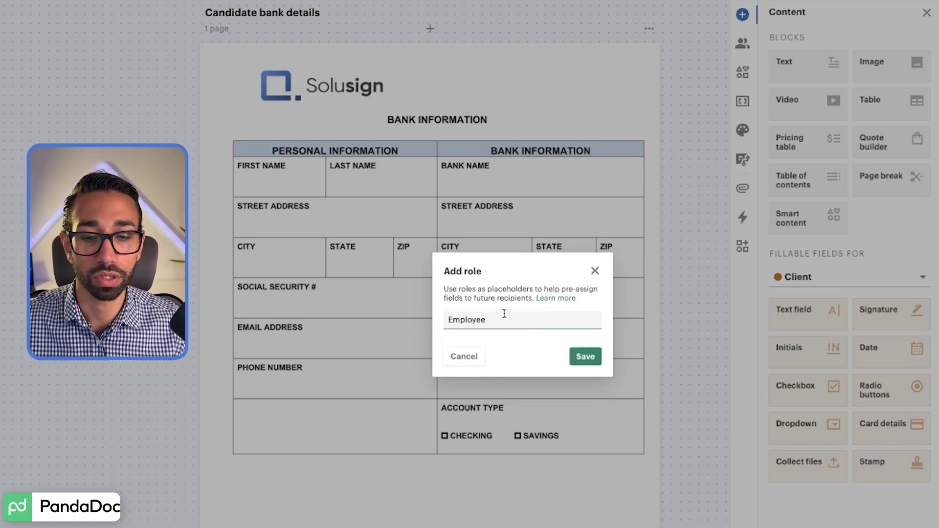
click(594, 358)
click(810, 273)
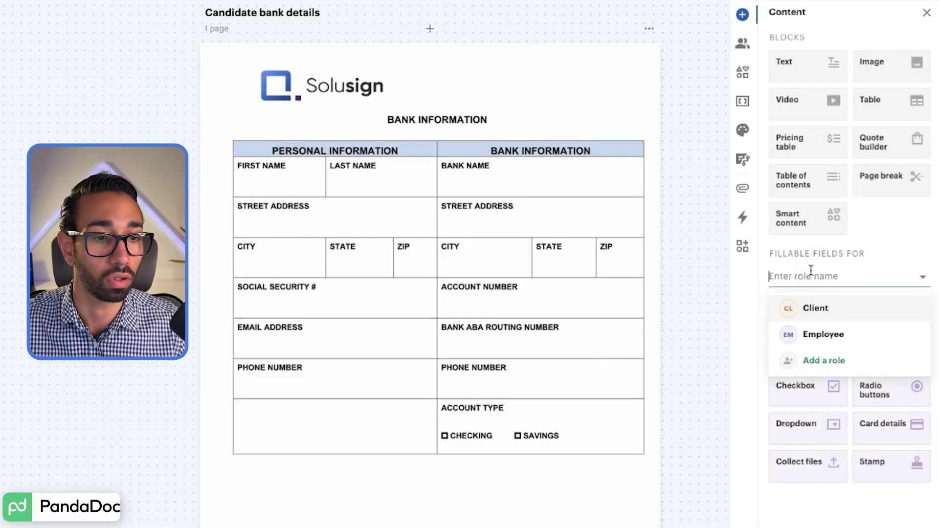
click(911, 250)
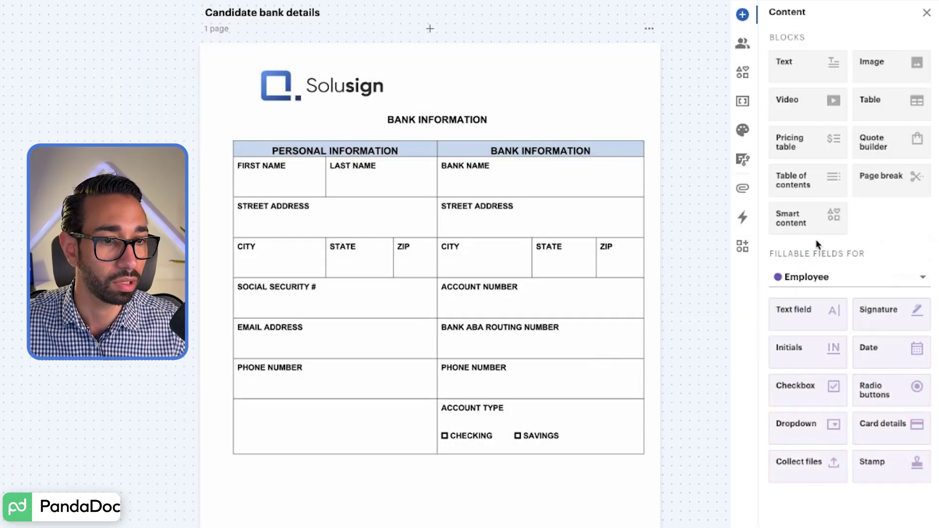
Step: Delete the Client role in the document's roles settings
click(742, 41)
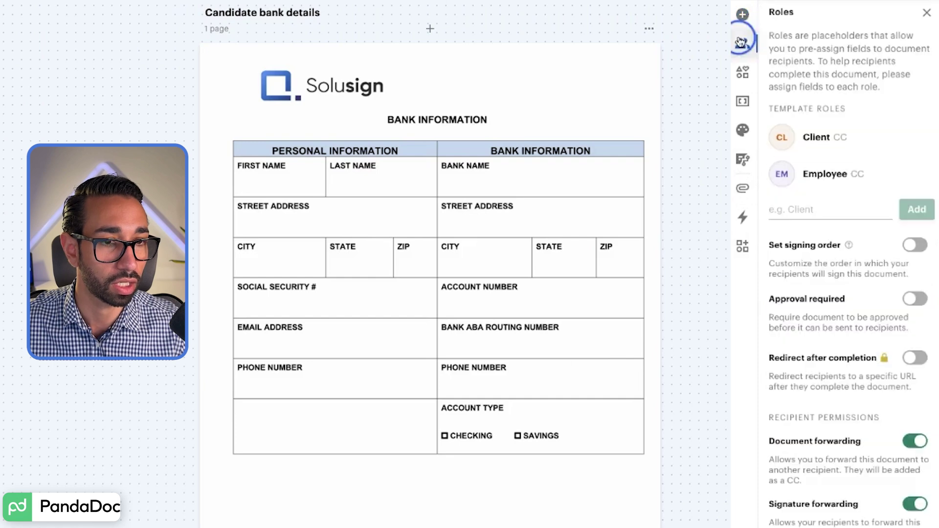
click(832, 140)
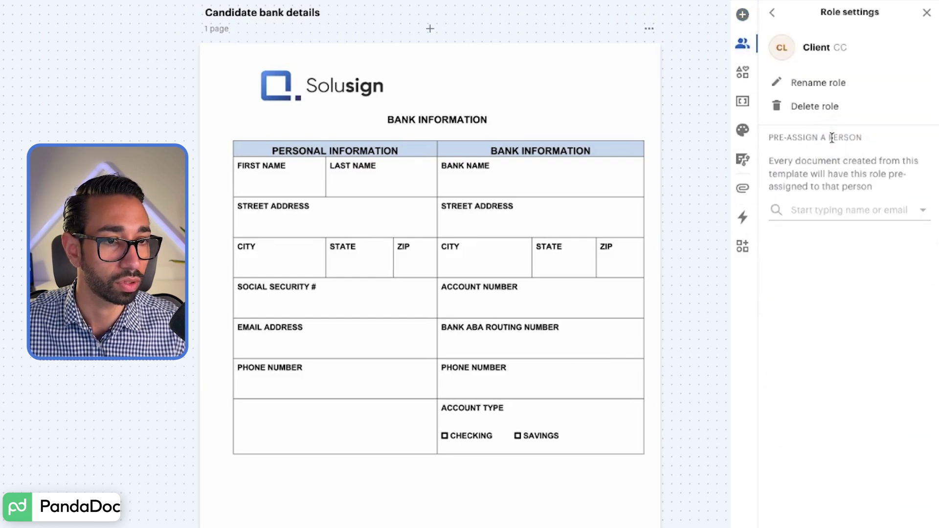
click(818, 106)
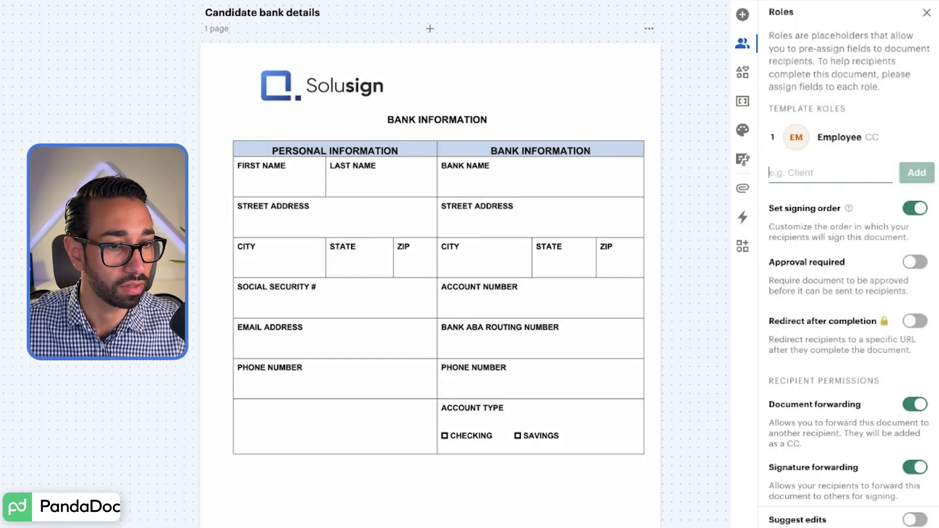
Step: Place Employee text fields in the First Name and Last Name cells
click(925, 14)
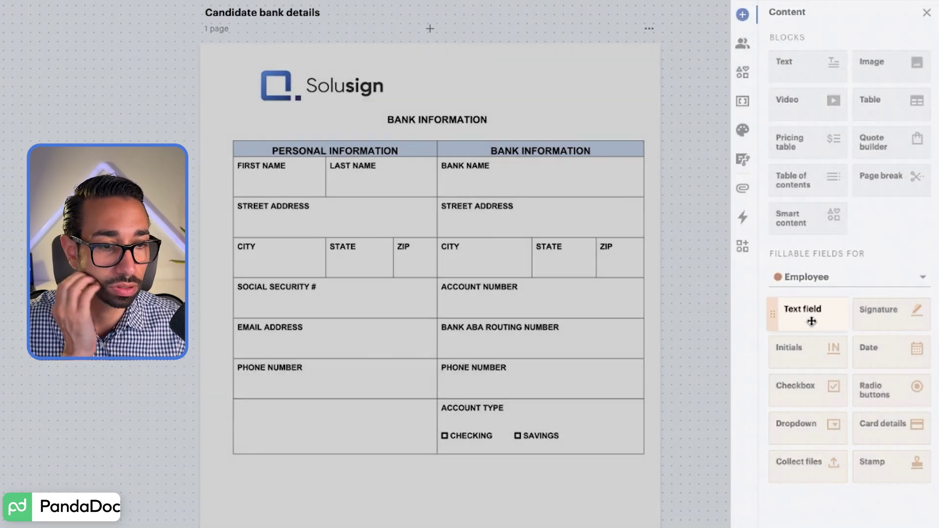
drag(811, 321, 239, 180)
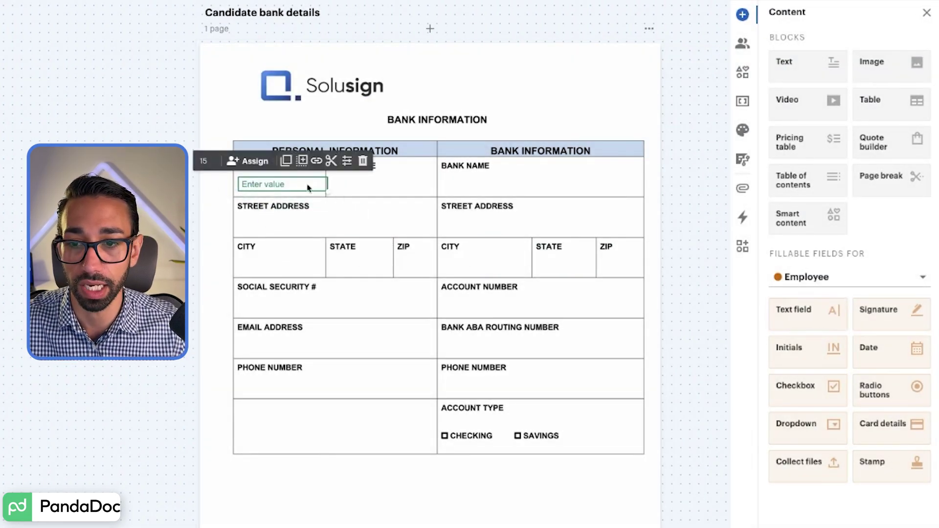
drag(325, 190, 315, 191)
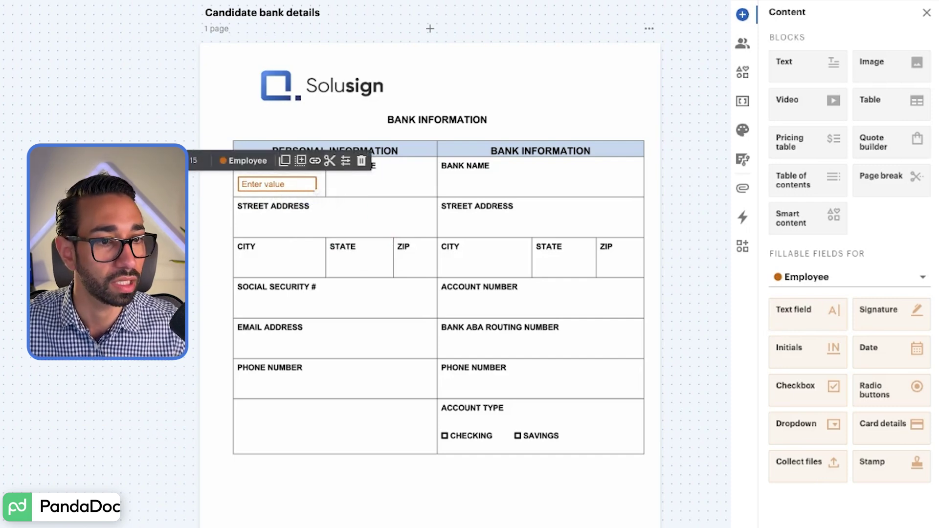
drag(805, 310, 335, 182)
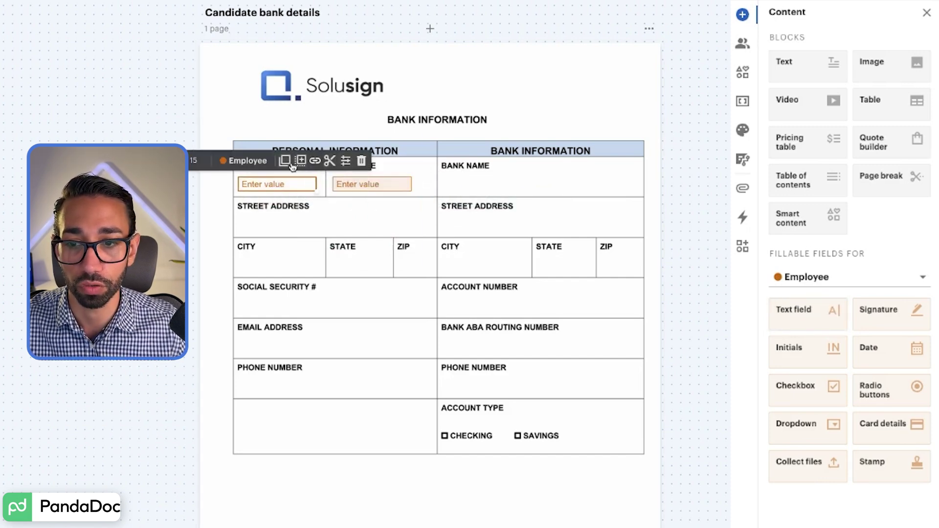
Step: Make the first-name field single-line with placeholder 'Your name' and a renamed field ID
click(347, 162)
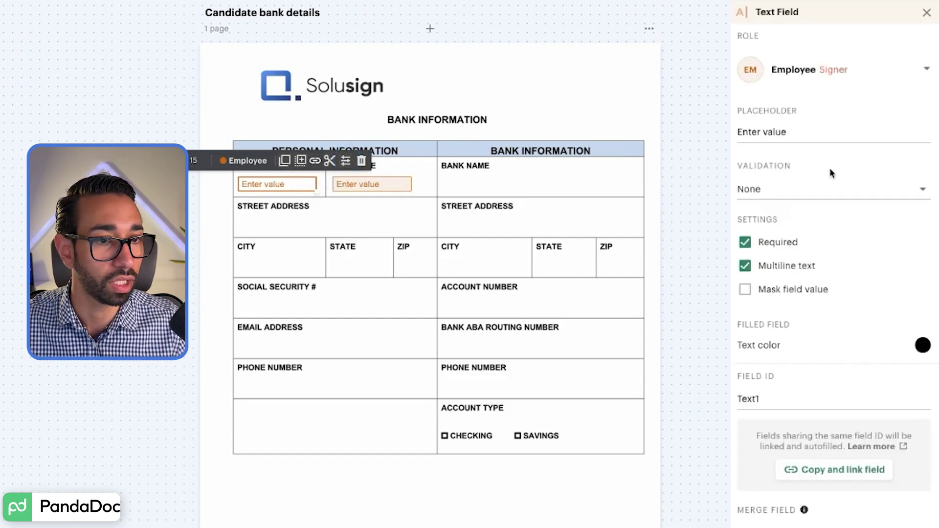
triple_click(813, 136)
text(Your name)
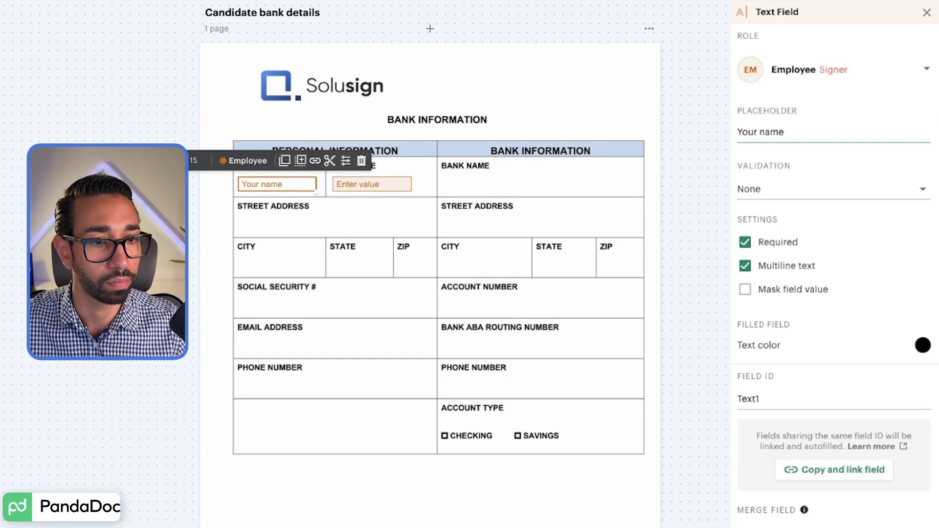
click(746, 266)
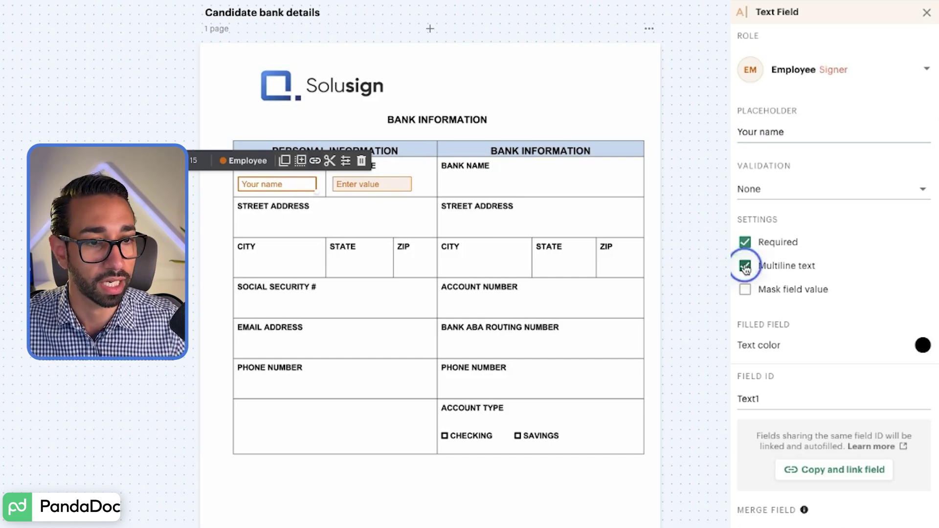
double_click(775, 403)
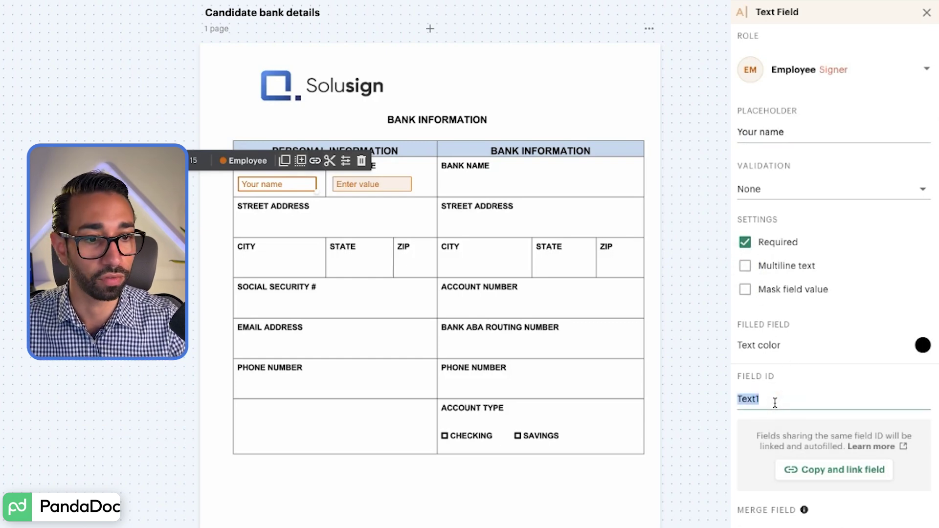
text(candidate fir)
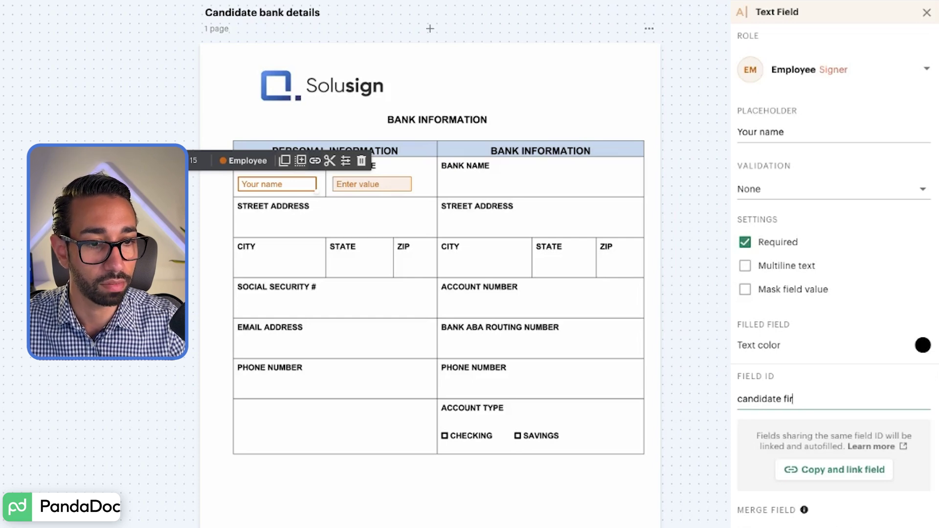
click(444, 194)
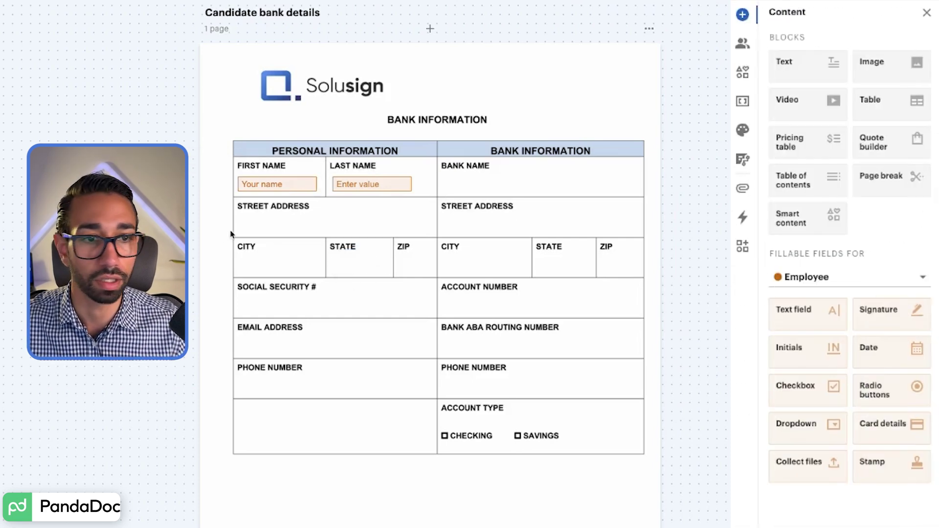
drag(798, 68, 242, 216)
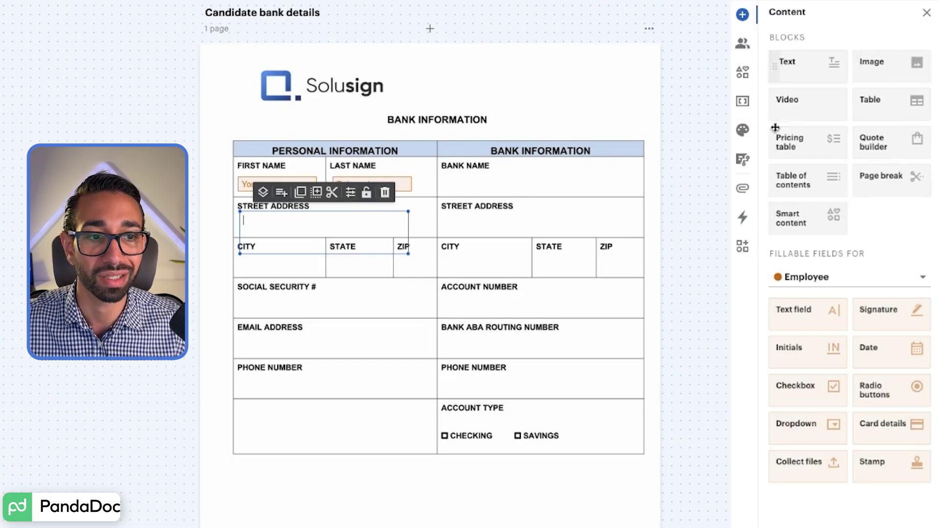
Step: Replace the stray text block with a wide Street Address text field placeholdered 'address'
click(385, 193)
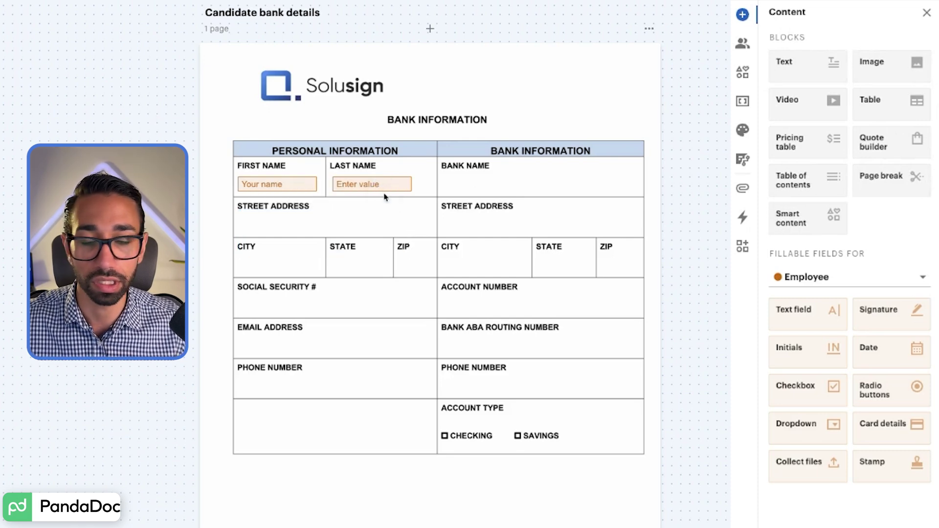
drag(832, 317, 239, 219)
drag(316, 227, 433, 232)
click(416, 234)
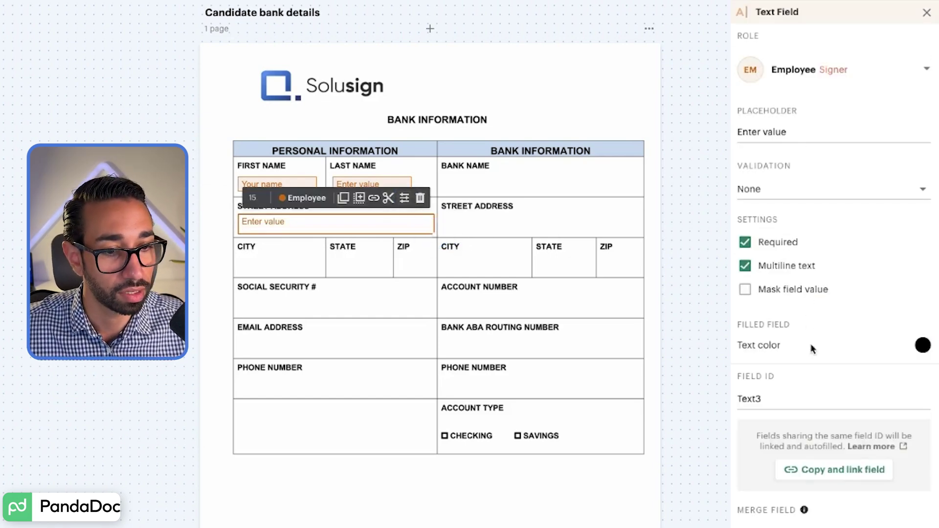
click(763, 132)
text(yddress)
click(396, 219)
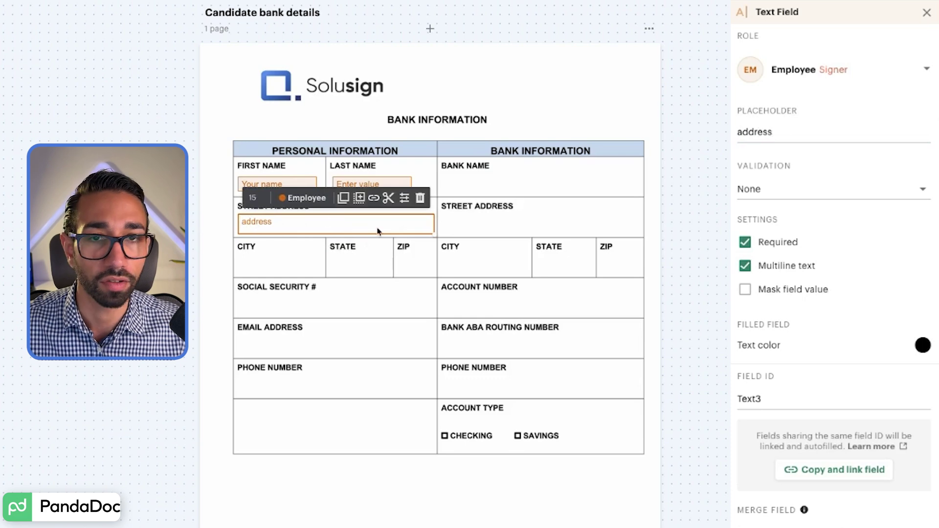
click(275, 260)
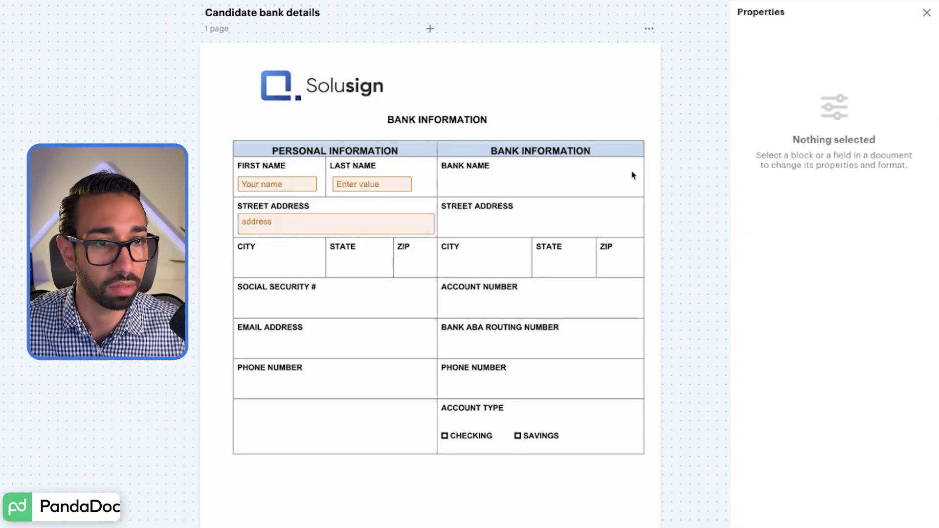
click(926, 12)
Step: Add a State dropdown with placeholder 'state', items NY, WY, FL, CA and field ID SAT
drag(823, 421, 331, 264)
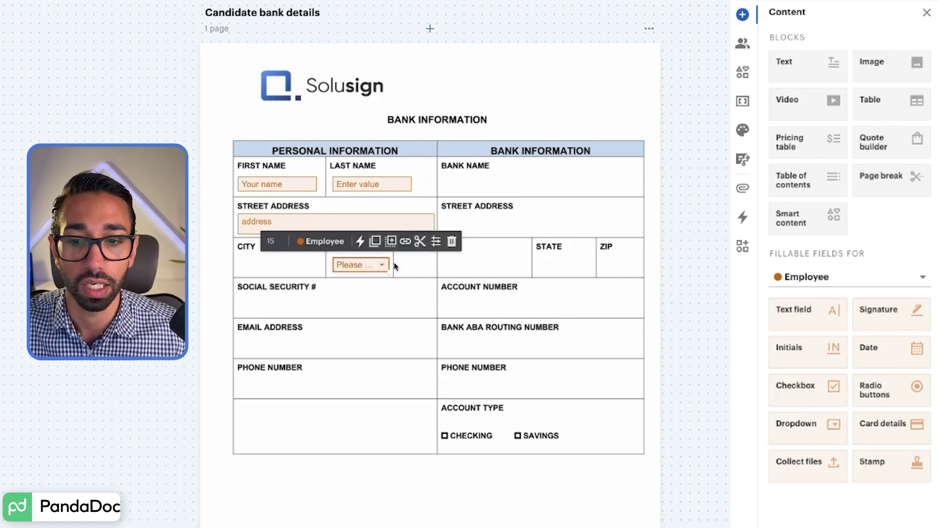
click(436, 241)
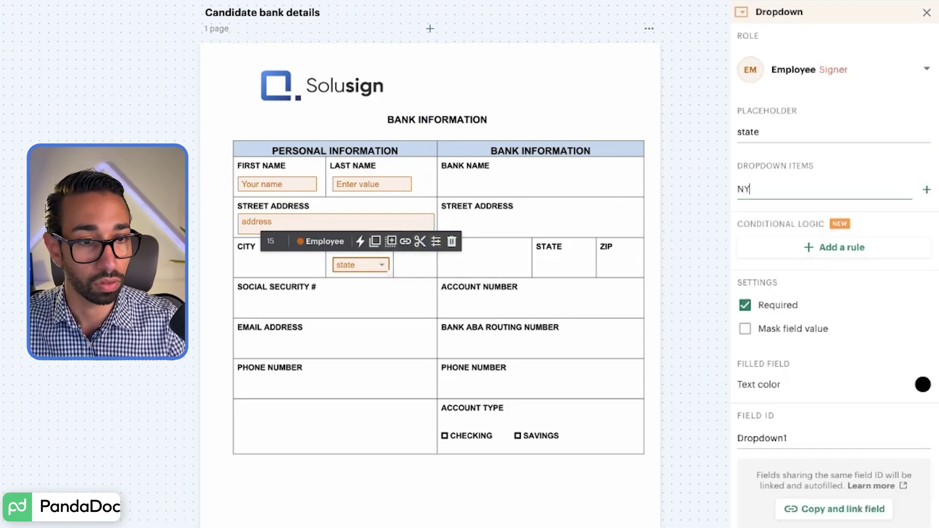
key(Return)
text(WY)
key(Return)
text(FL)
key(Return)
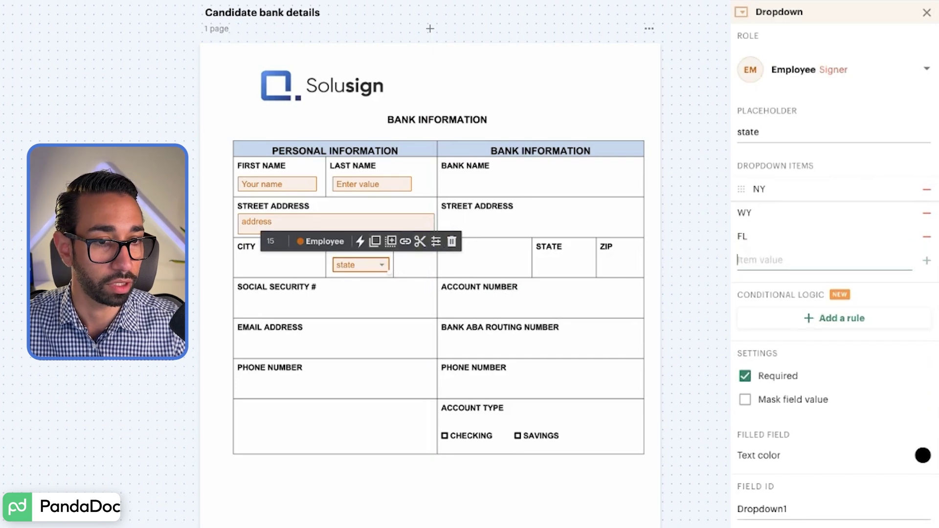
text(CA)
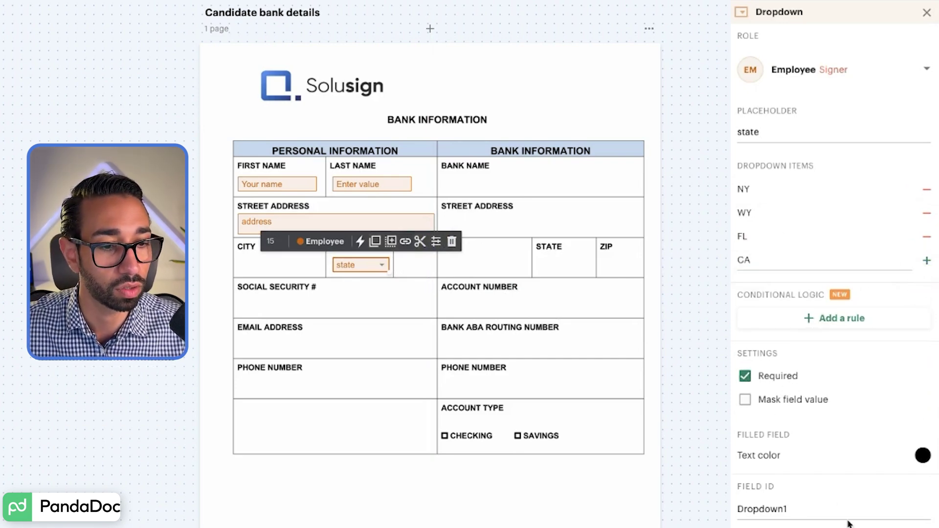
double_click(803, 507)
text(SATTE)
key(BackSpace)
key(BackSpace)
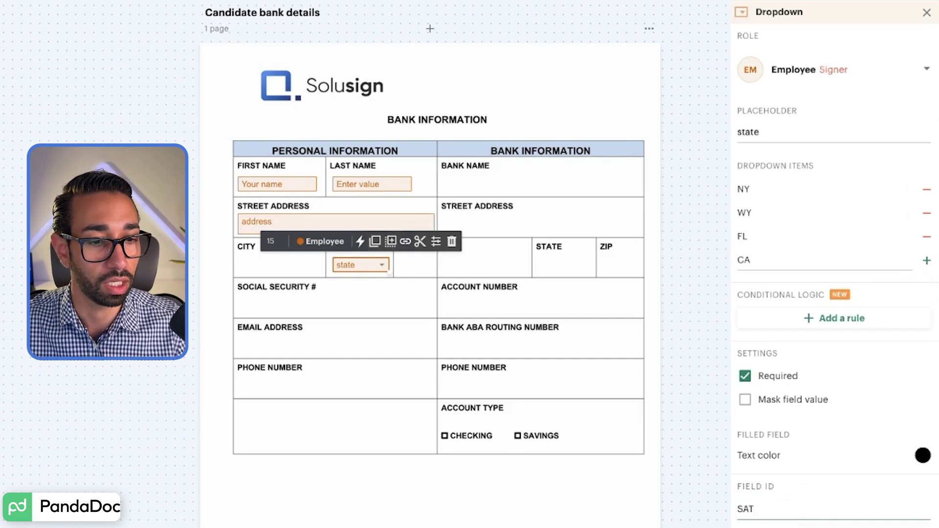
click(390, 274)
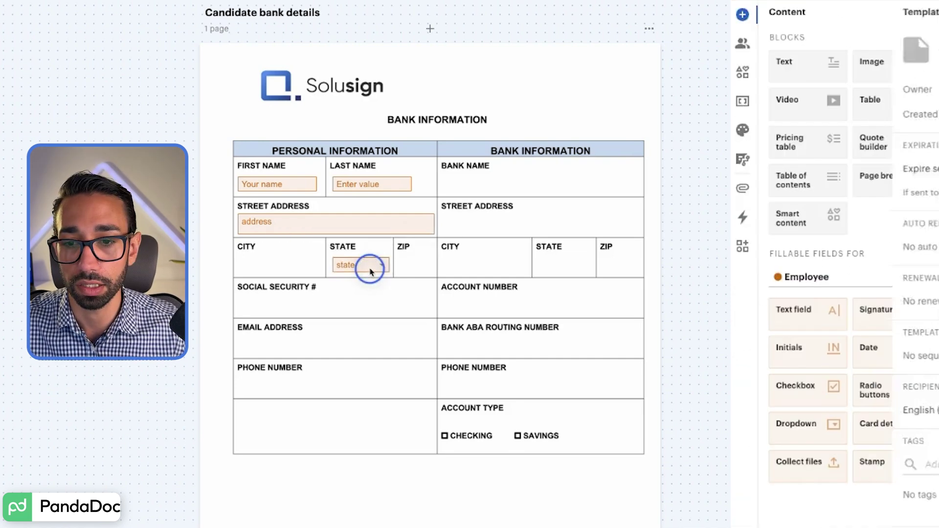
Step: Cover CHECKING and SAVINGS with an Employee radio group, options checking and savings, renamed field ID
drag(877, 390, 467, 436)
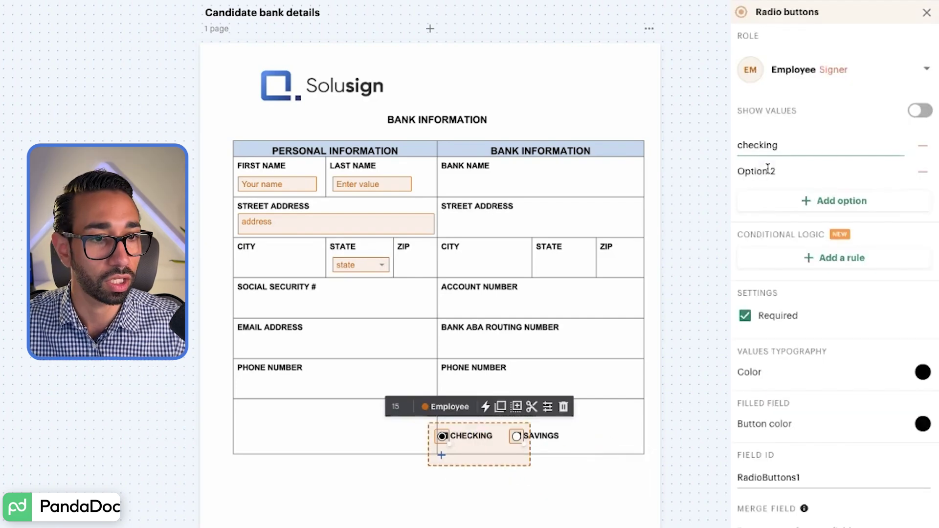
triple_click(768, 171)
text(savings)
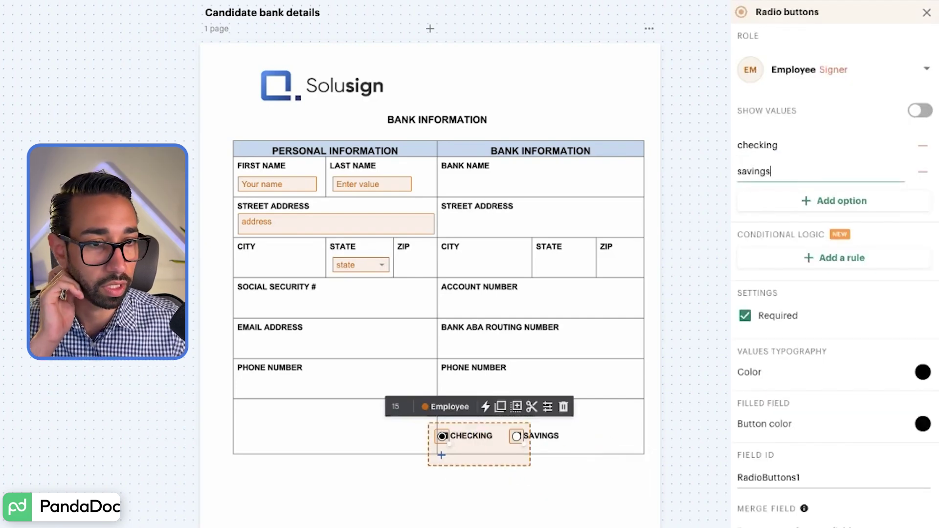
double_click(780, 472)
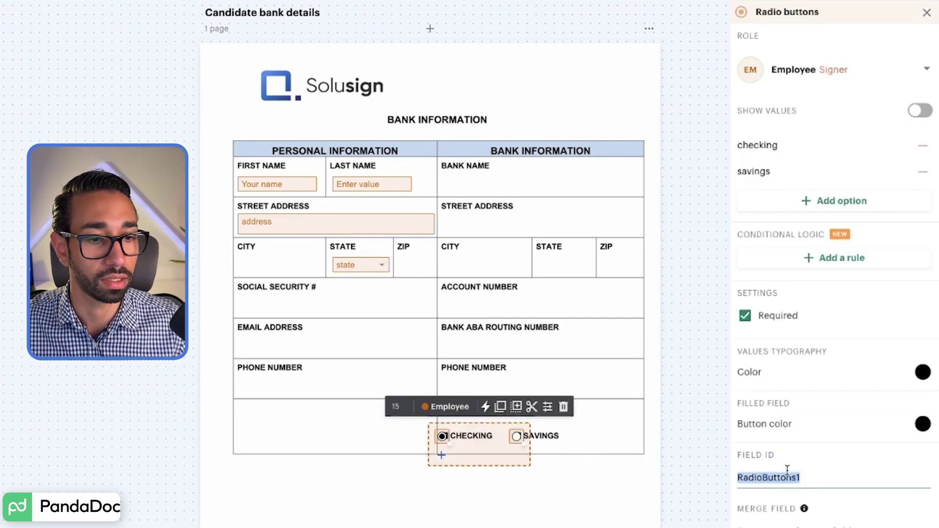
text(account type)
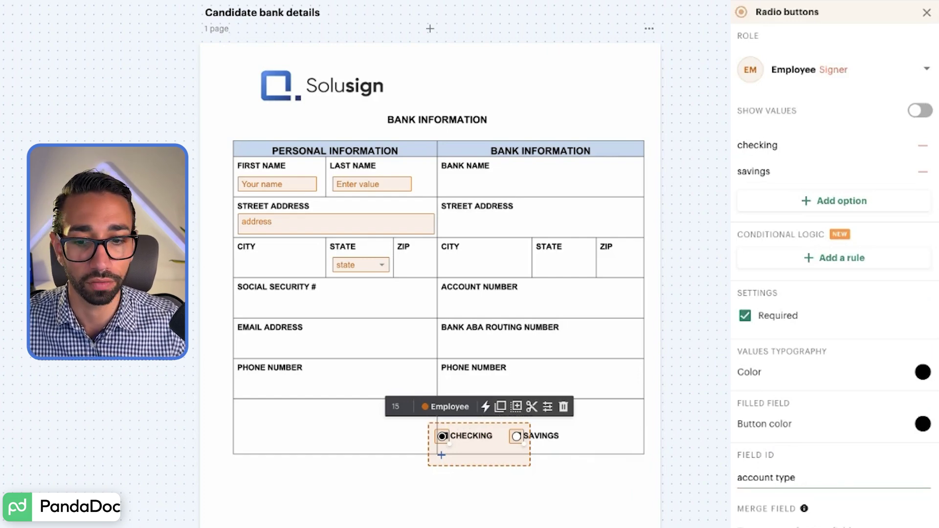
key(Escape)
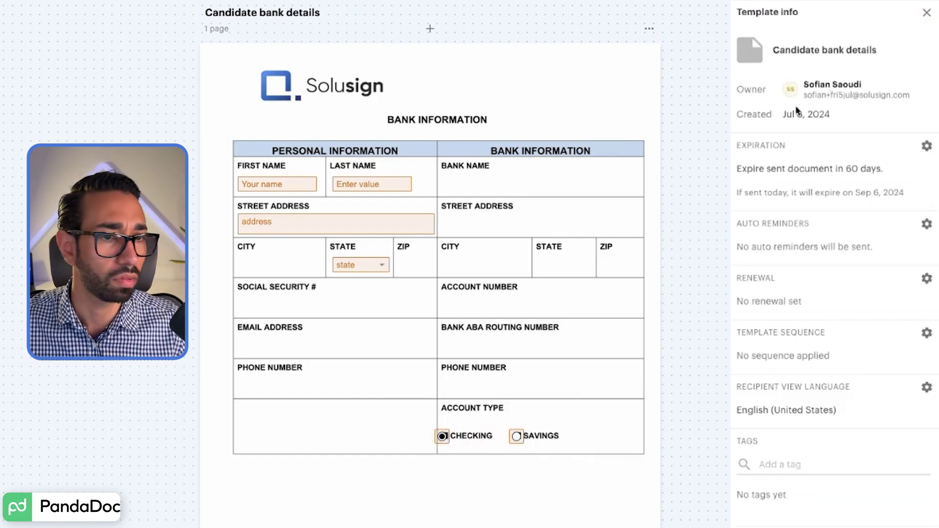
Step: Place a signature field below the table with a date field beside it
click(928, 13)
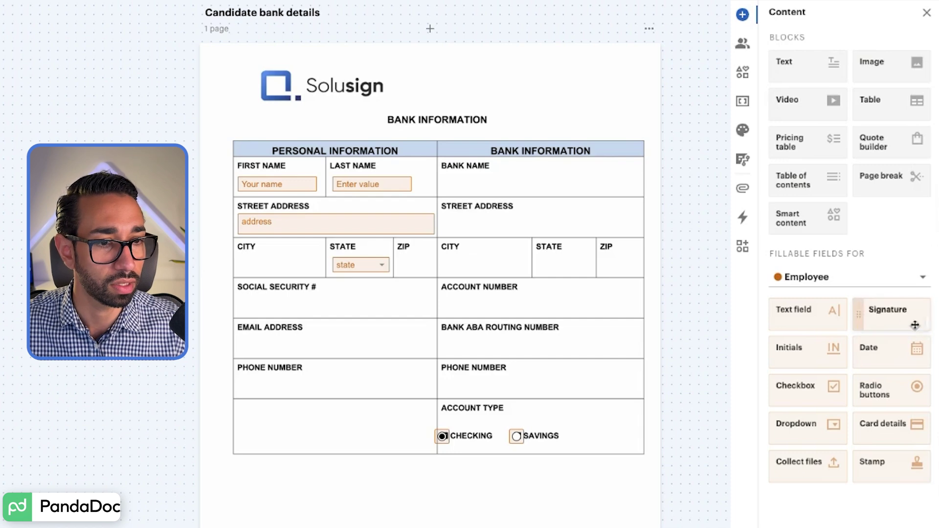
drag(199, 526, 235, 481)
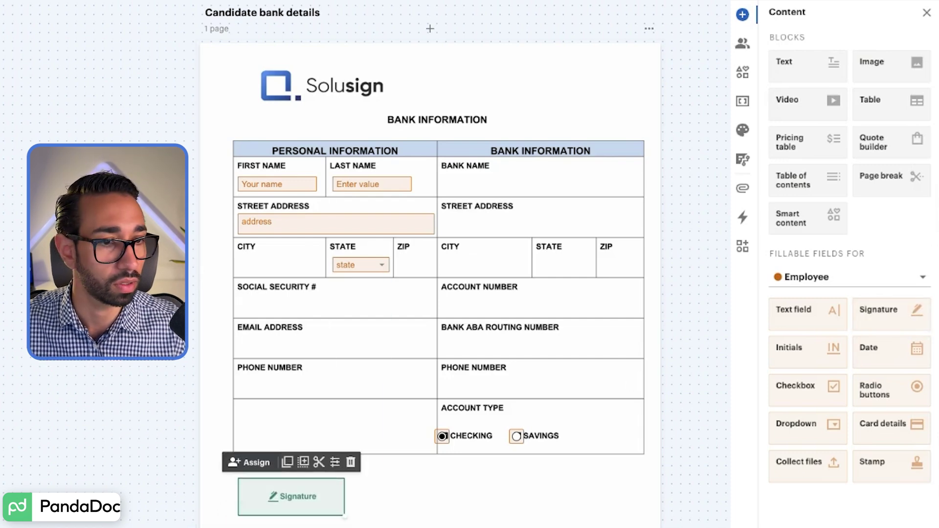
click(894, 349)
drag(893, 350, 350, 481)
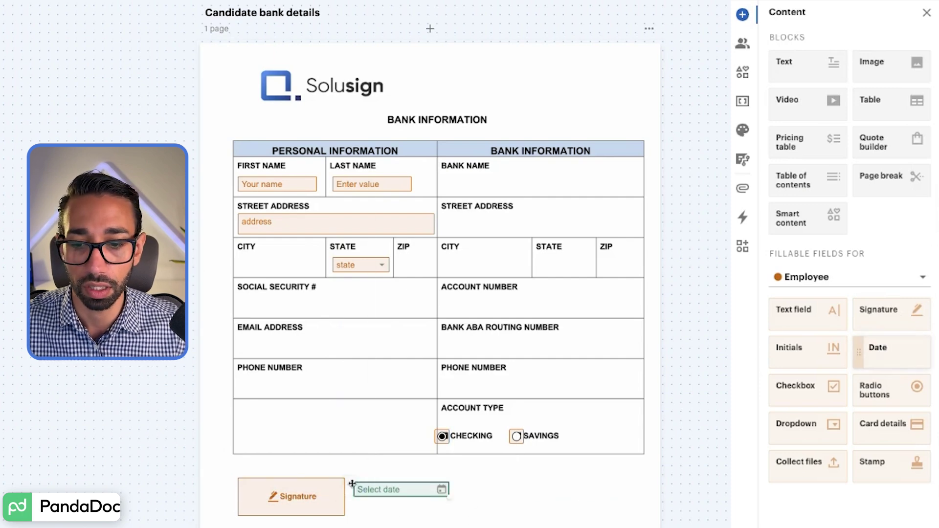
Step: Set the date field to autofill with the signing date
click(470, 466)
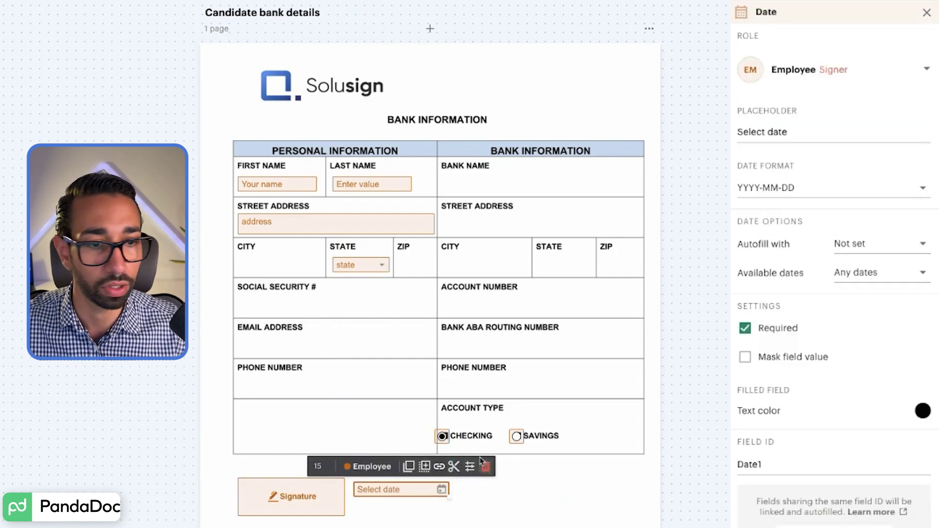
click(870, 245)
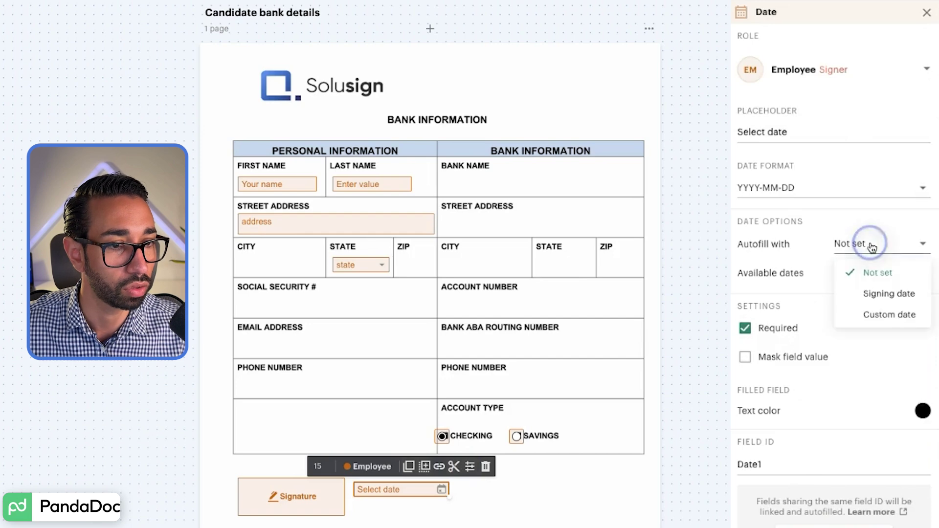
click(889, 294)
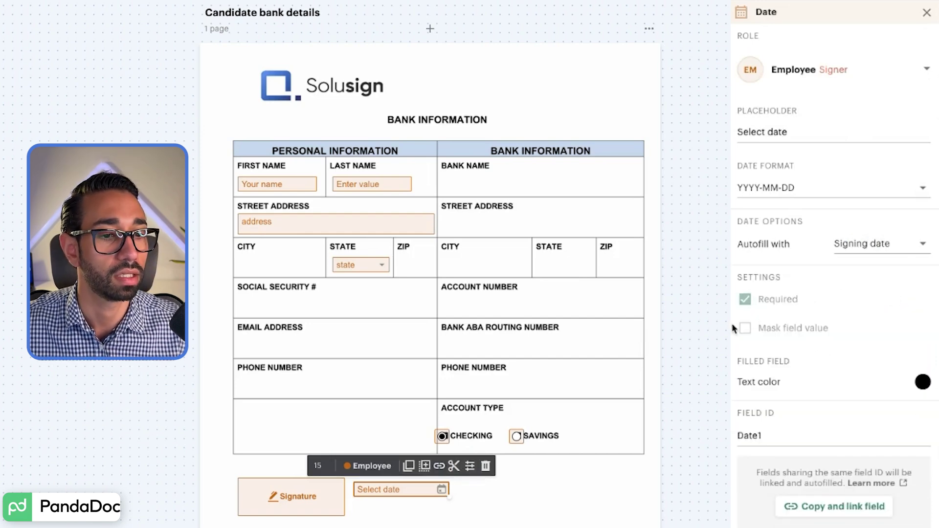
click(927, 12)
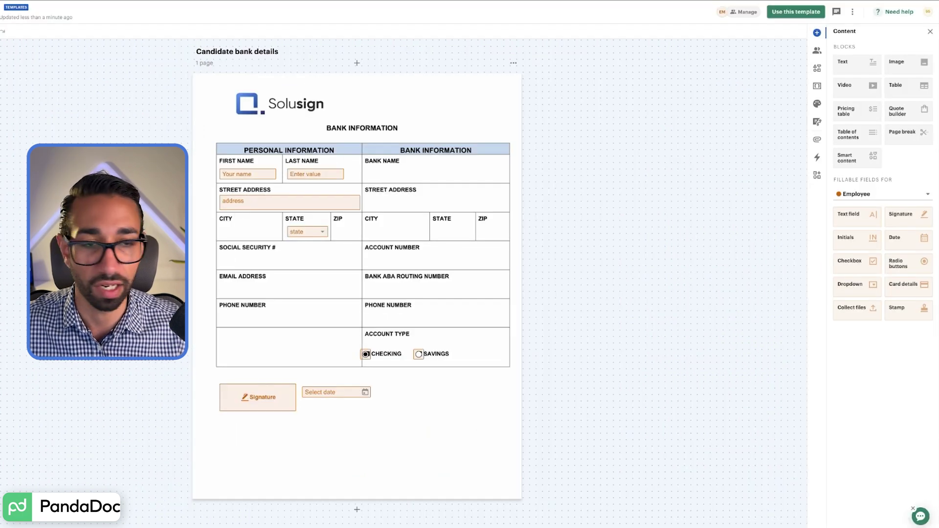
Step: Create a document from the template, adding the candidate's name and e-mail as the Employee recipient
click(796, 12)
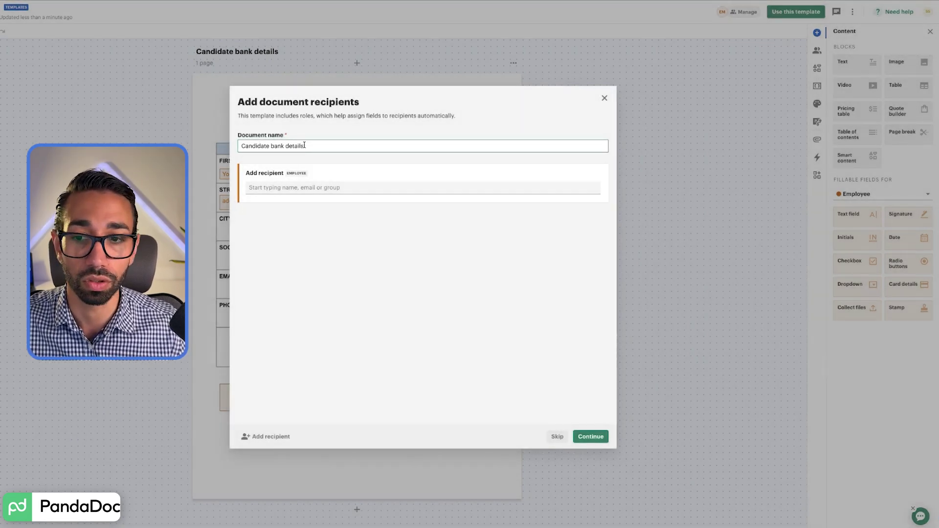
click(320, 188)
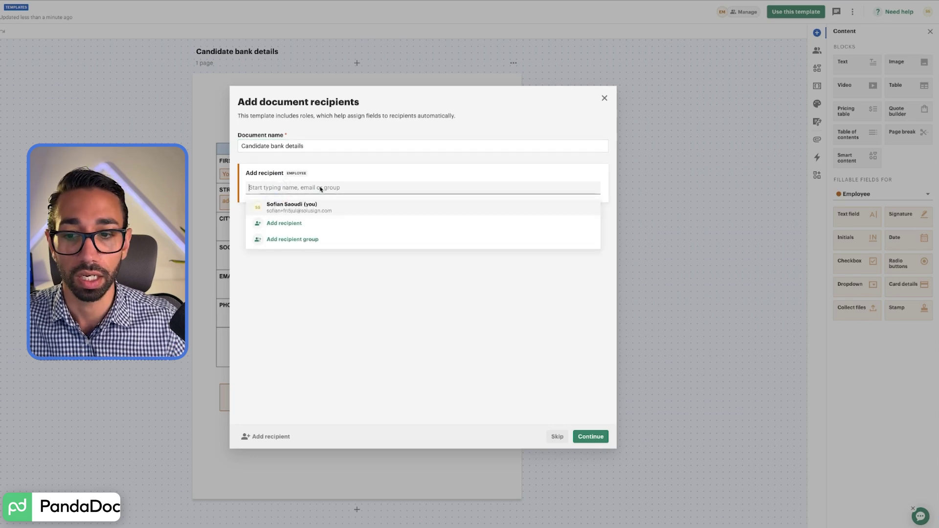
text(Sofian Candida)
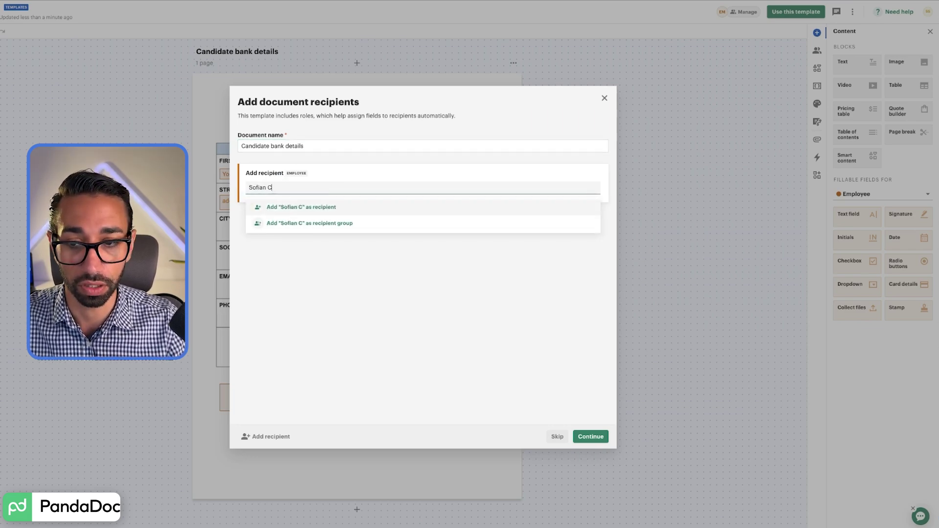
text(te)
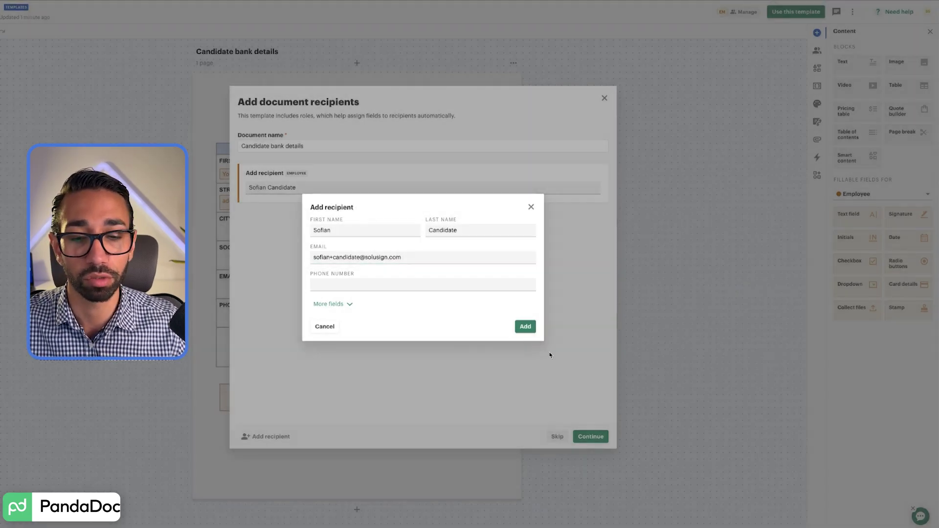
click(524, 327)
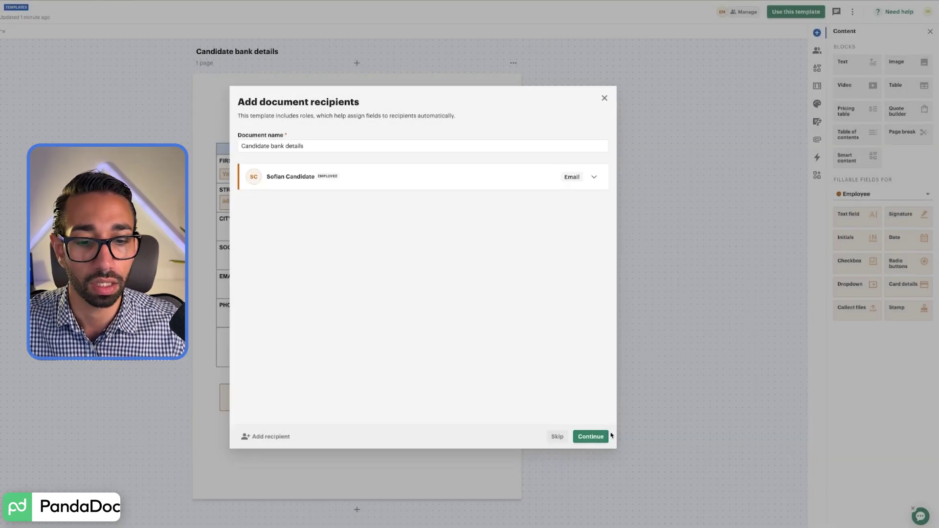
click(593, 437)
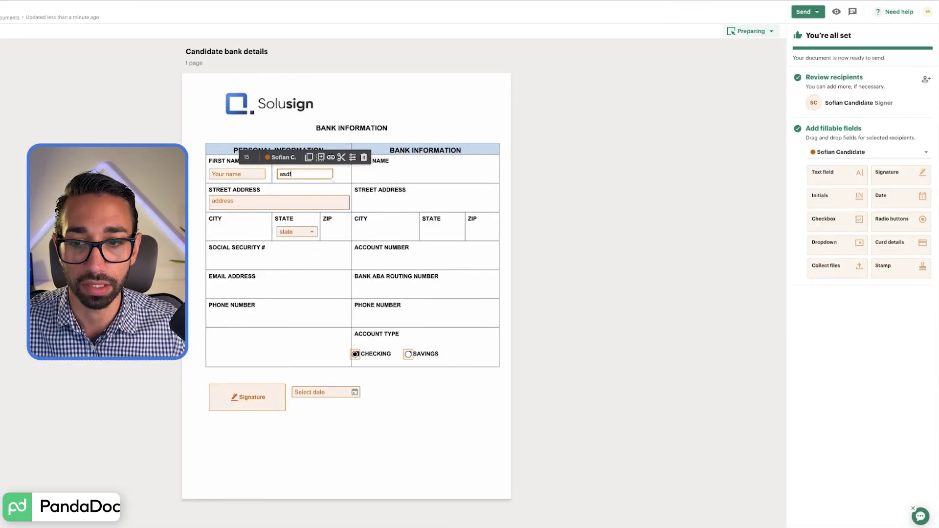
Step: Enter '123 main st' as the street address and send the document by e-mail
click(265, 203)
text(1)
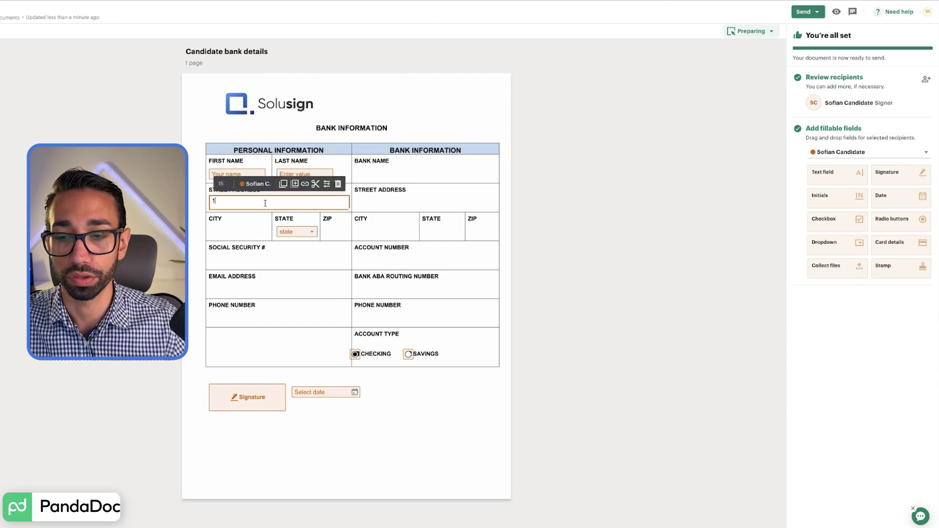
text(23 main st)
click(808, 11)
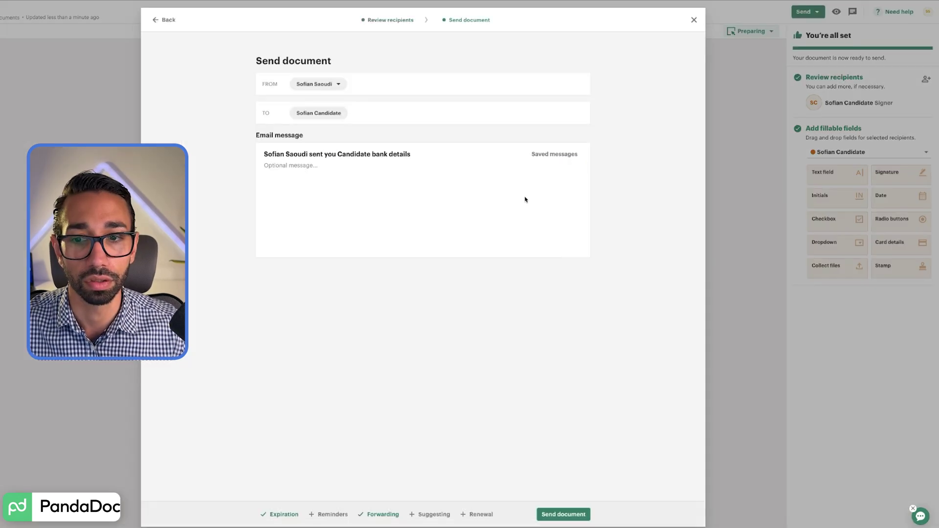
click(306, 165)
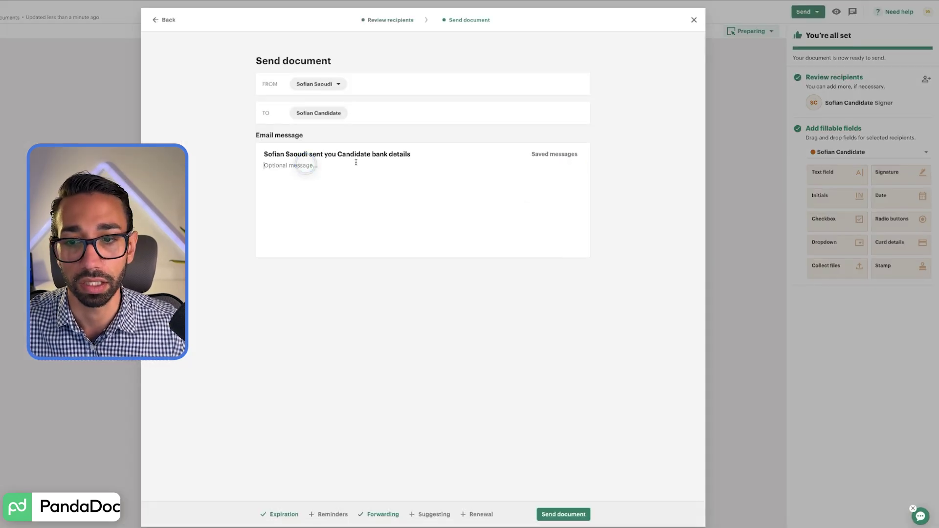
click(564, 514)
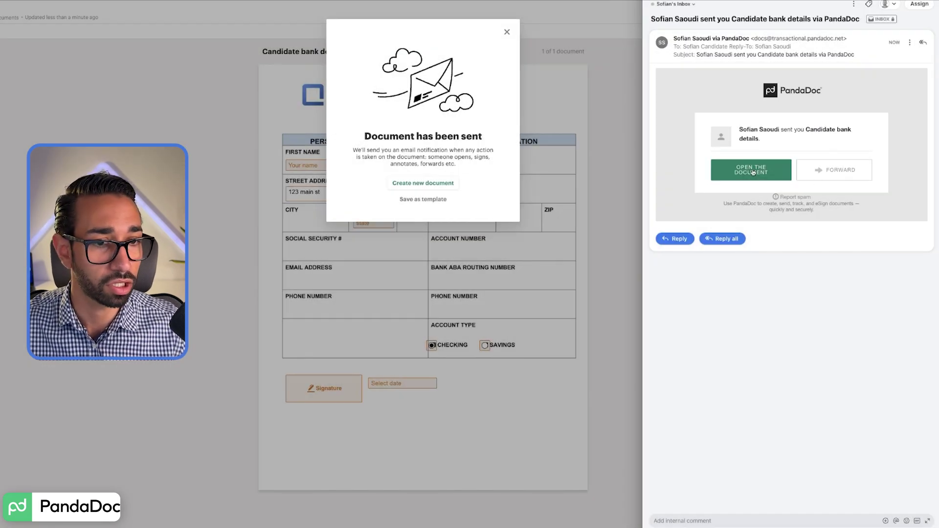
Step: Open the e-mailed document, fill in the candidate's first and last names, and choose NY as state
click(754, 173)
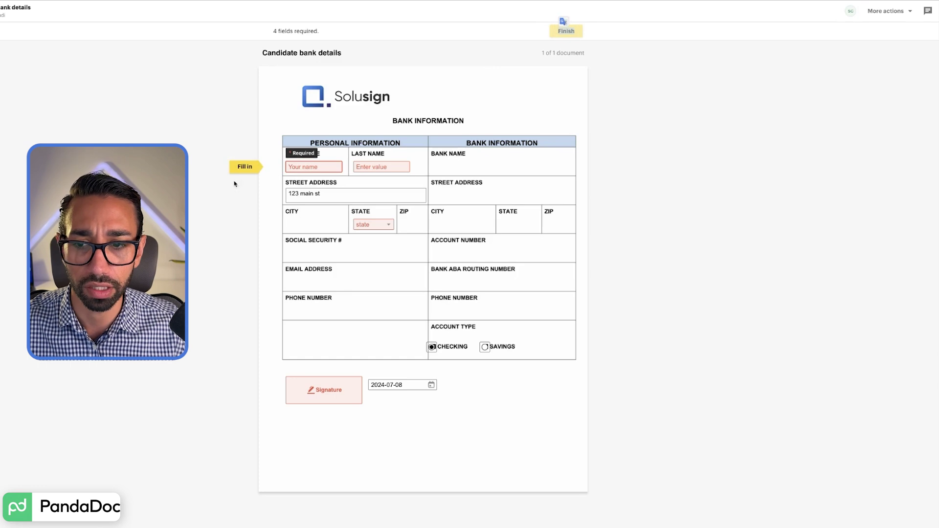
click(309, 167)
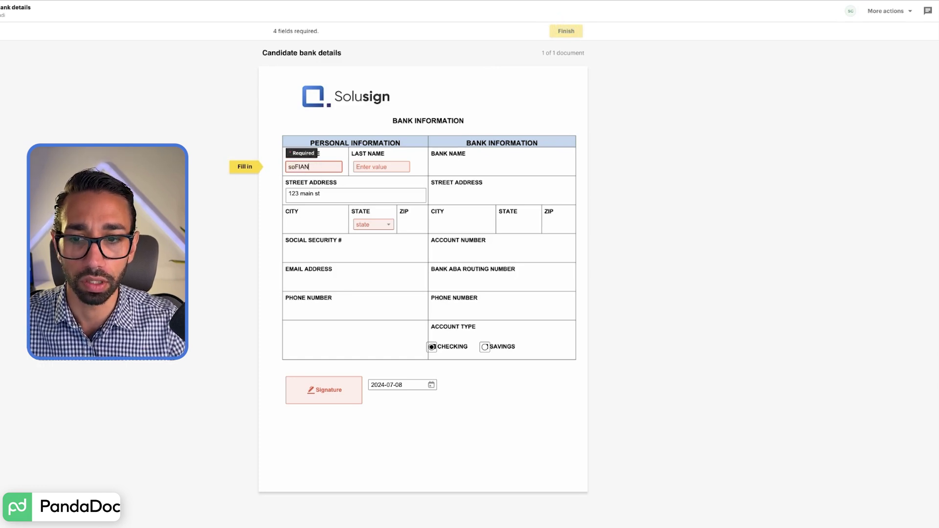
key(Tab)
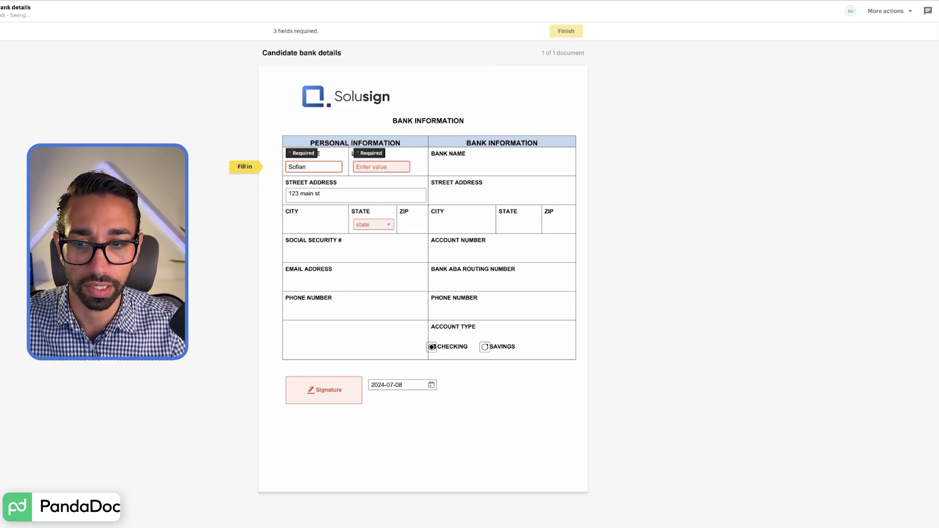
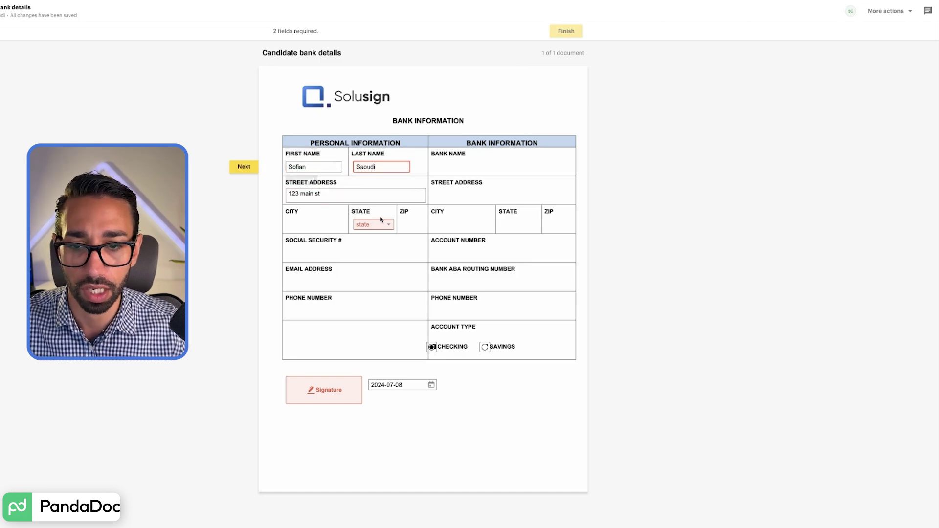
click(373, 225)
click(383, 240)
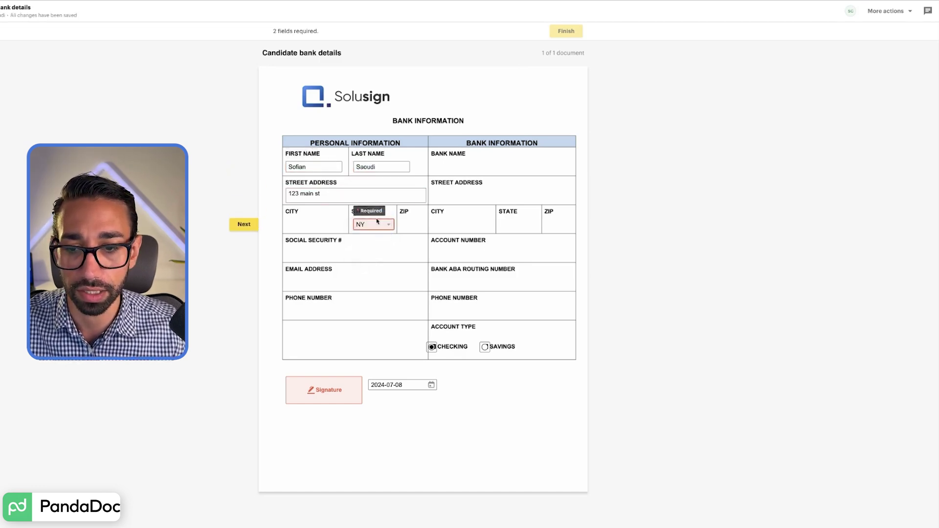
click(563, 32)
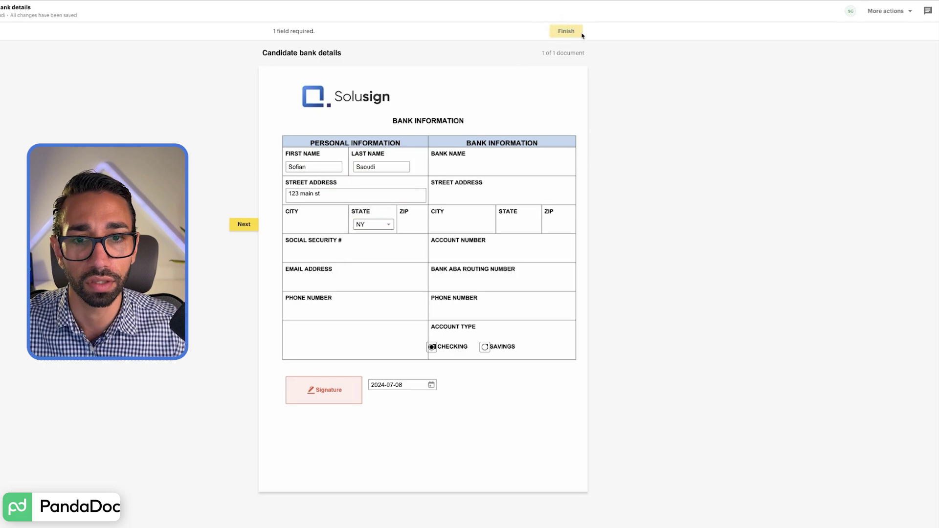
click(330, 394)
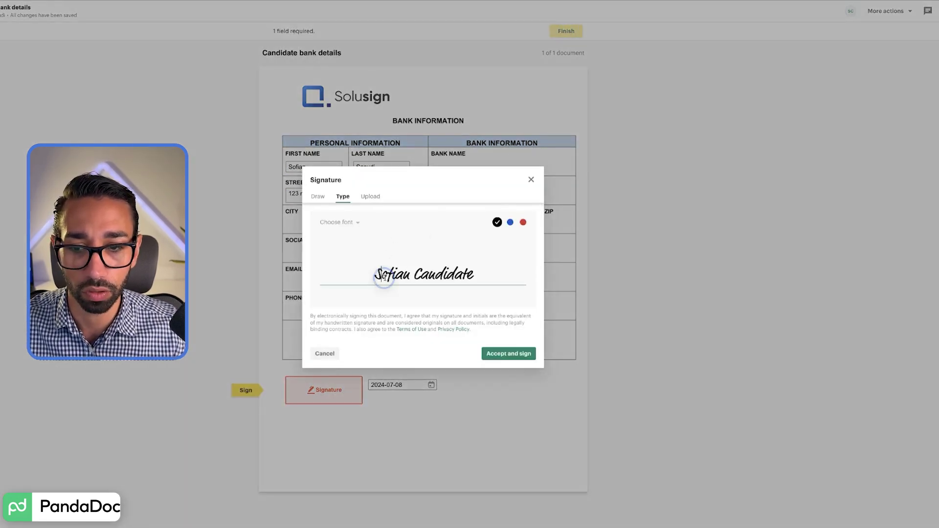
Step: Try another script font, draw a freehand signature, check Upload, then return to the typed signature
click(348, 223)
click(345, 262)
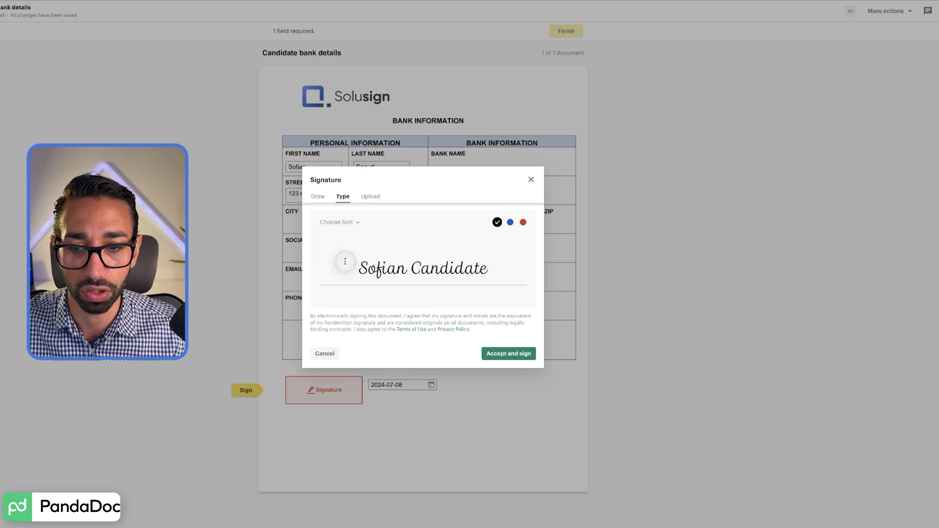
click(321, 198)
mouse_move(352, 247)
mouse_down()
mouse_move(348, 231)
mouse_move(460, 234)
mouse_up()
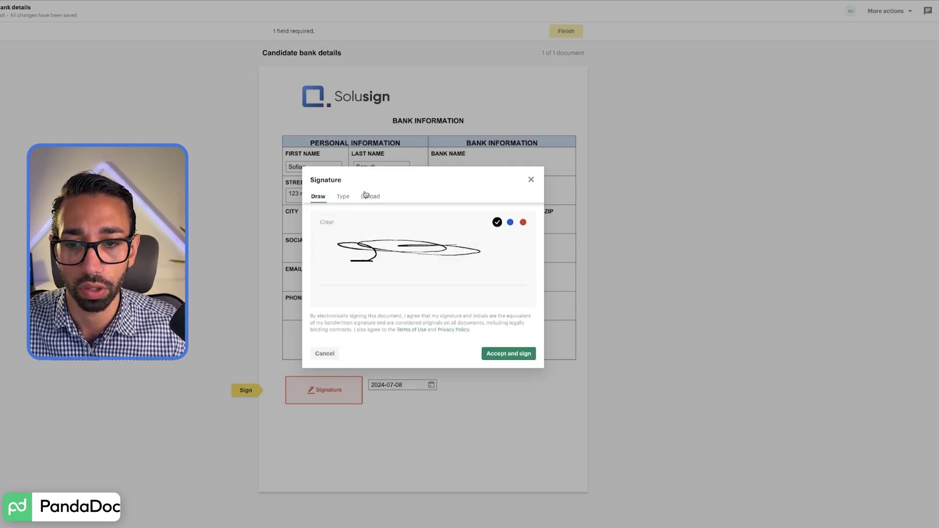
click(367, 192)
click(321, 192)
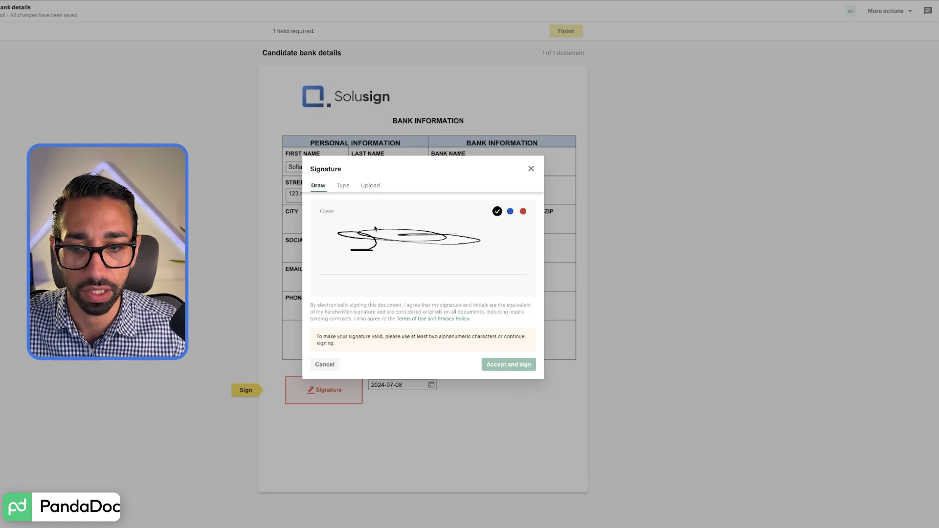
click(344, 185)
Step: Accept the typed signature and finish, leaving Candidate bank details marked Completed
click(512, 363)
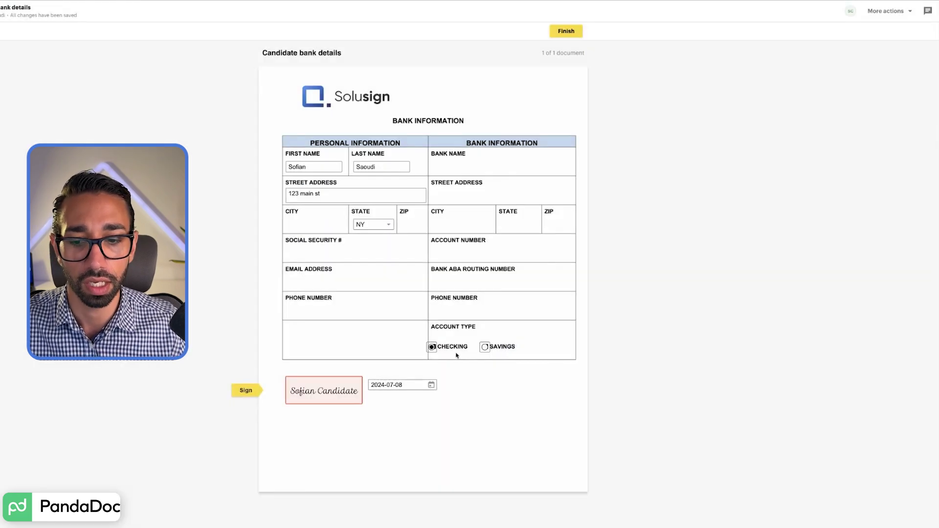
click(569, 35)
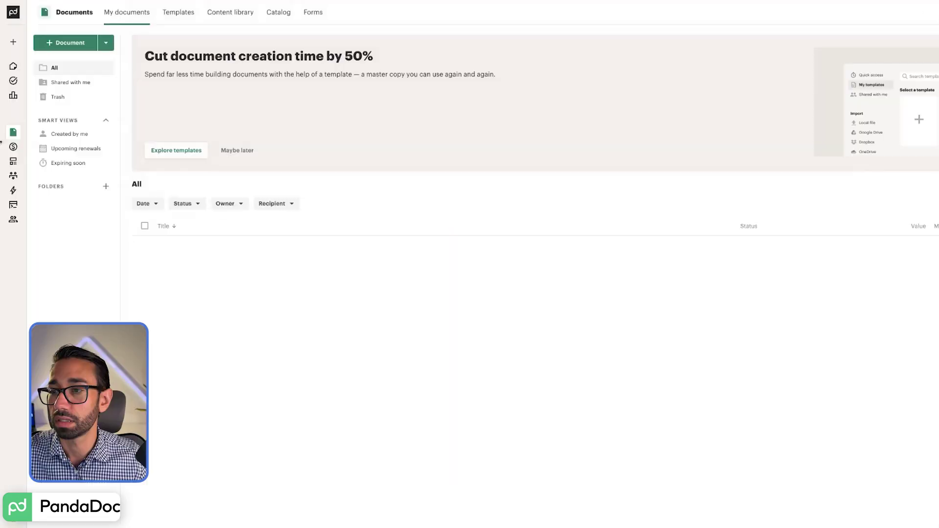
mouse_move(42, 157)
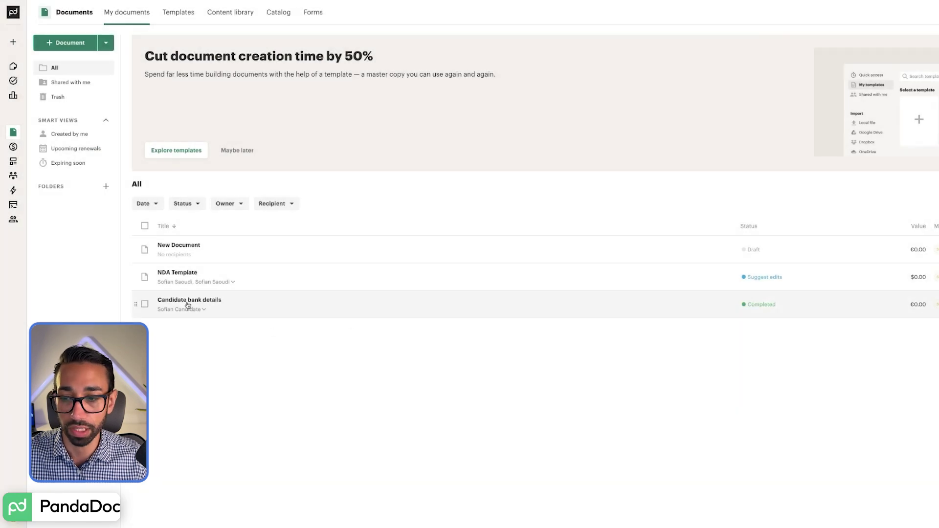
Step: Filter the documents list to show only Completed documents
click(182, 203)
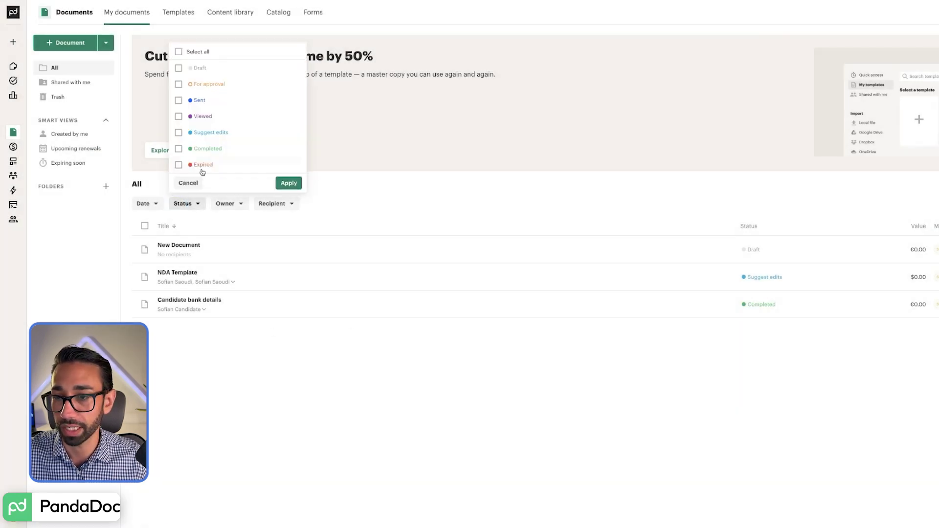
click(206, 148)
click(288, 183)
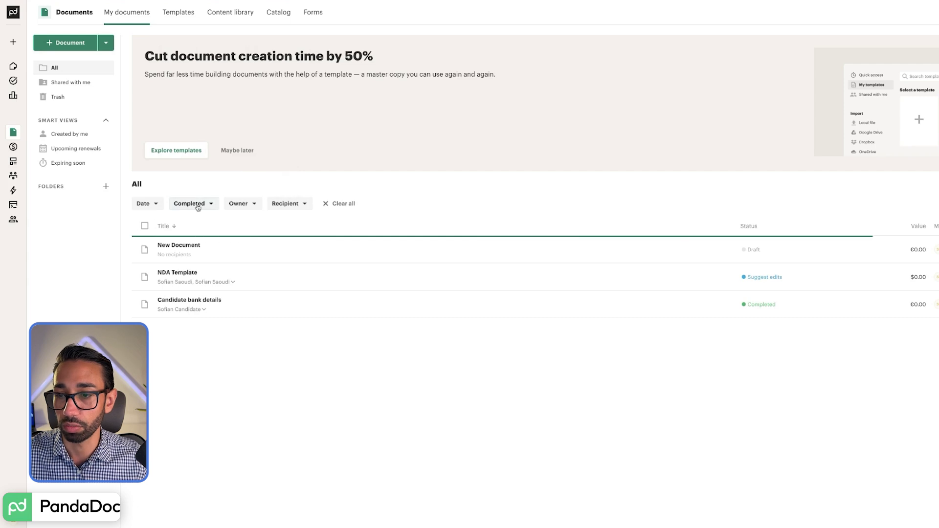
Step: Change the status filter from Completed to Sent, which shows no documents
click(209, 209)
click(178, 149)
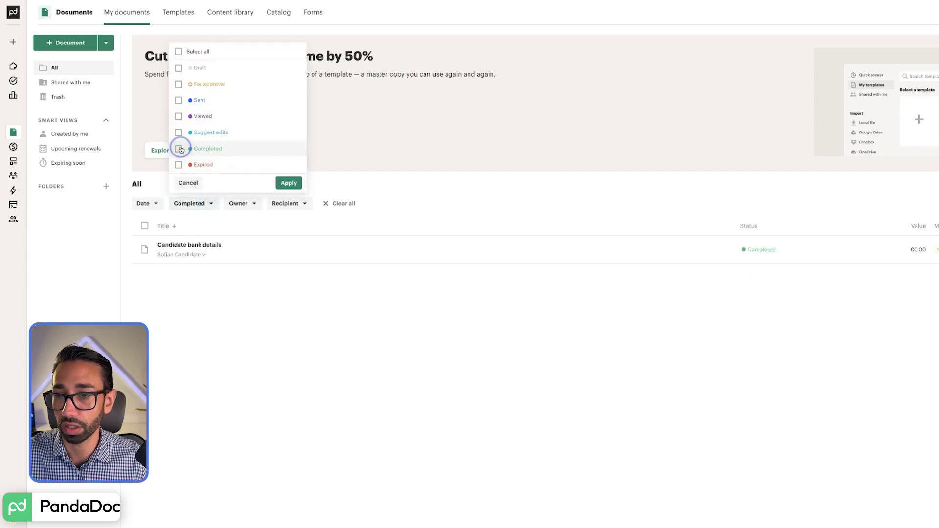
click(180, 99)
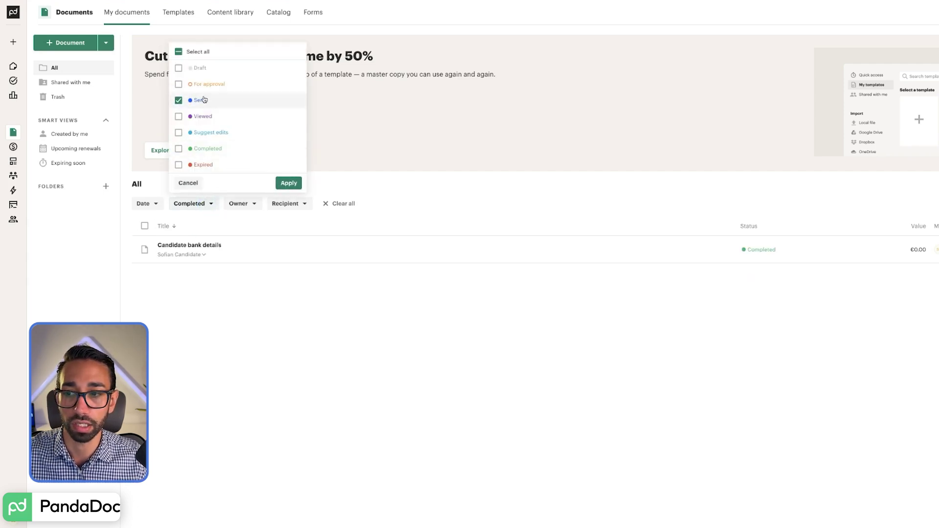
click(288, 183)
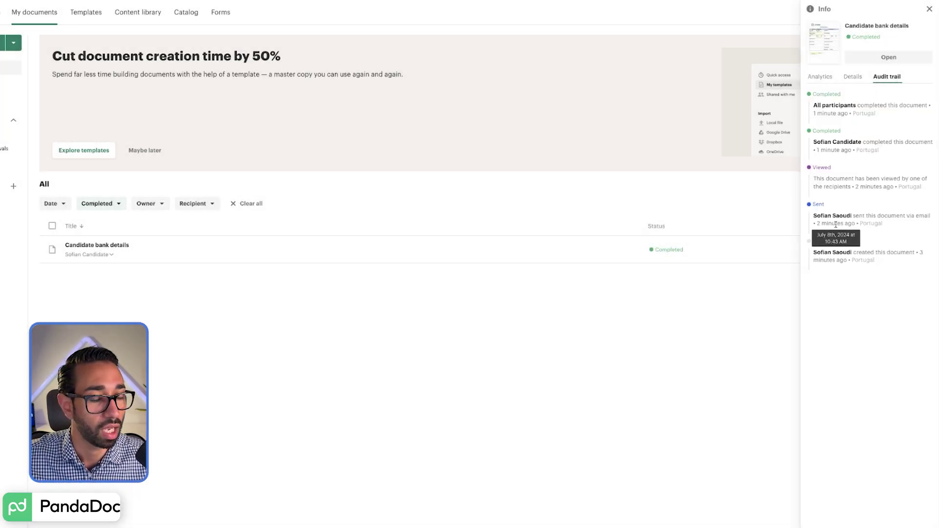
Step: Check the send time, document details and the signer's analytics: one view, 39 seconds
drag(827, 223, 865, 224)
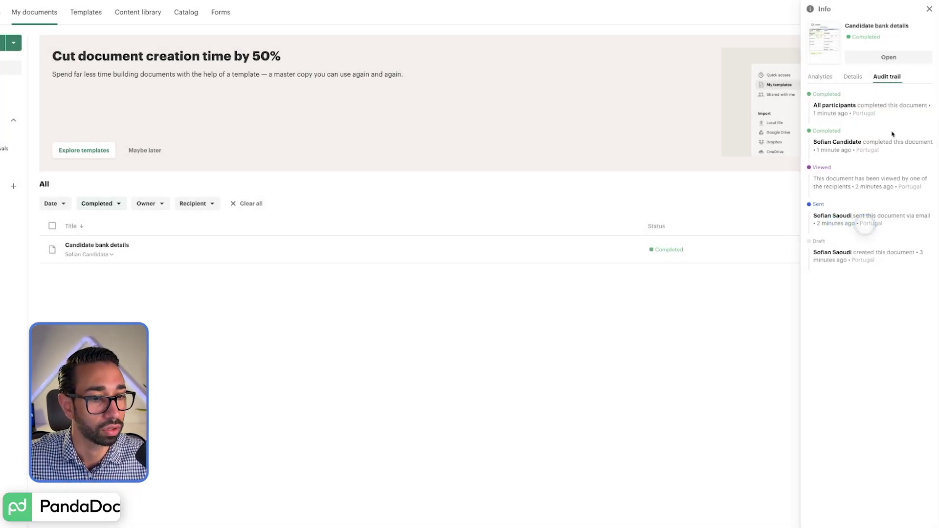
click(853, 77)
click(821, 76)
click(859, 106)
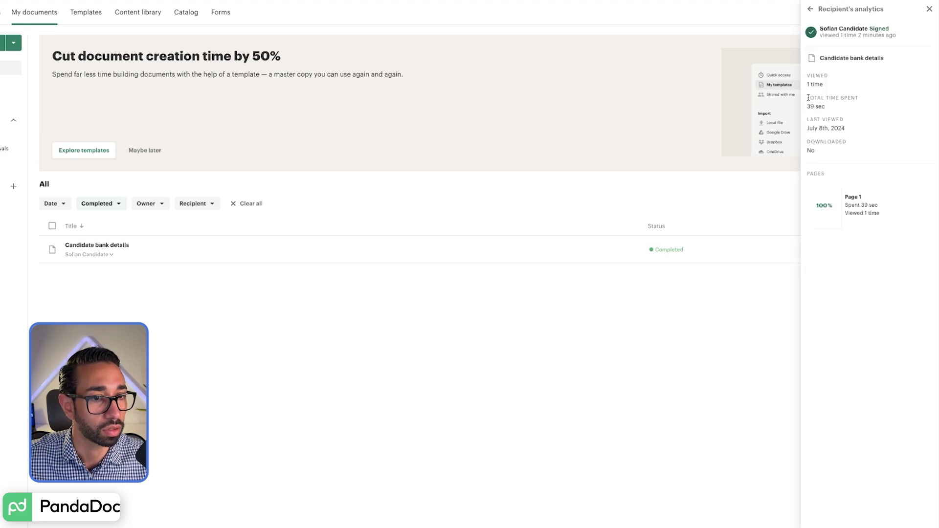
Step: Open PandaDoc's completion notification email for Candidate bank details in the inbox
drag(807, 95, 833, 107)
click(833, 109)
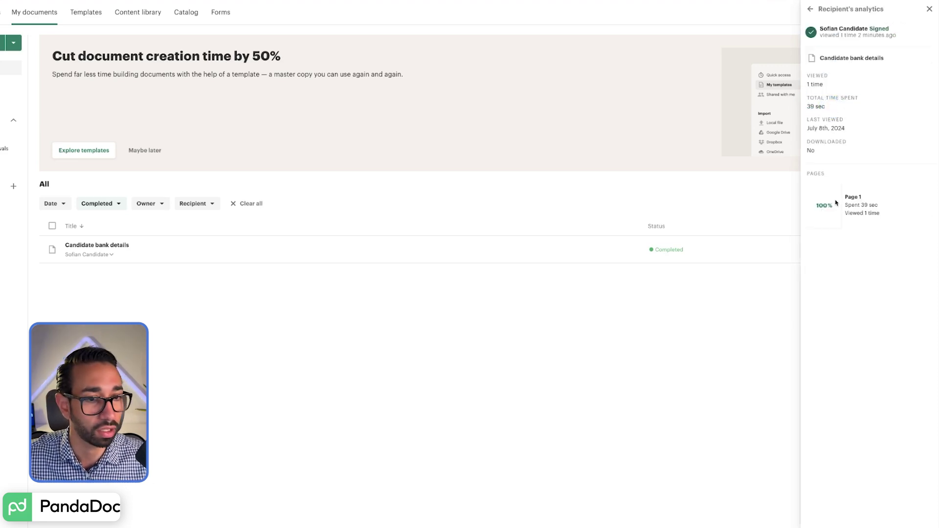
key(alt+Tab)
click(717, 40)
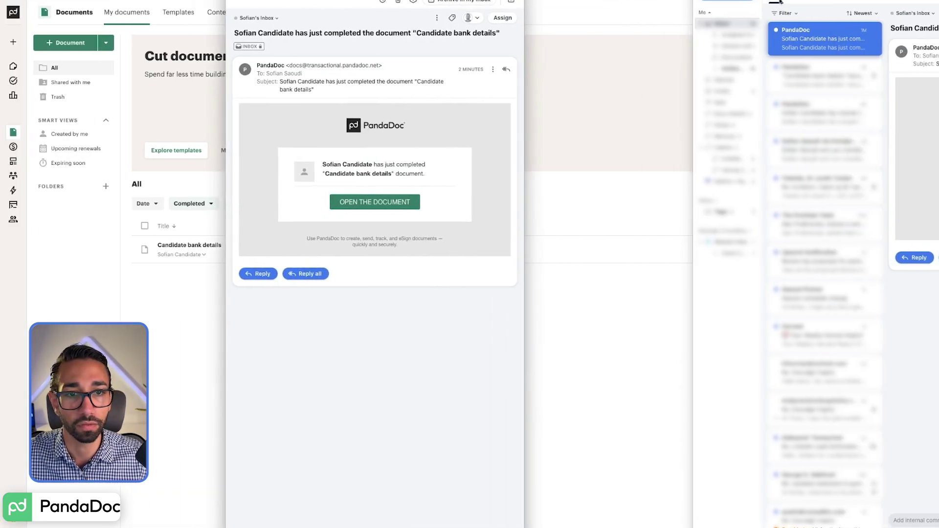
Step: Open the completed Candidate bank details form, signed and dated 2024-07-08, from the email
click(377, 205)
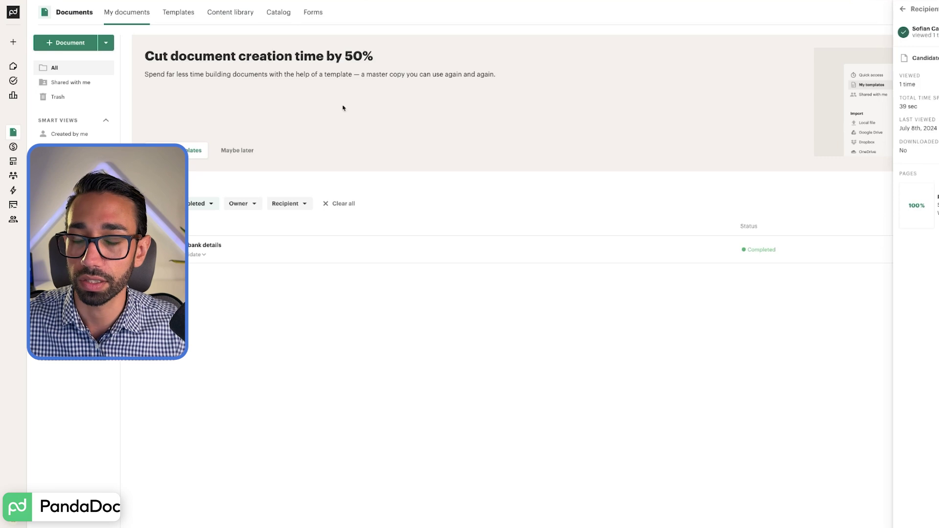
click(237, 257)
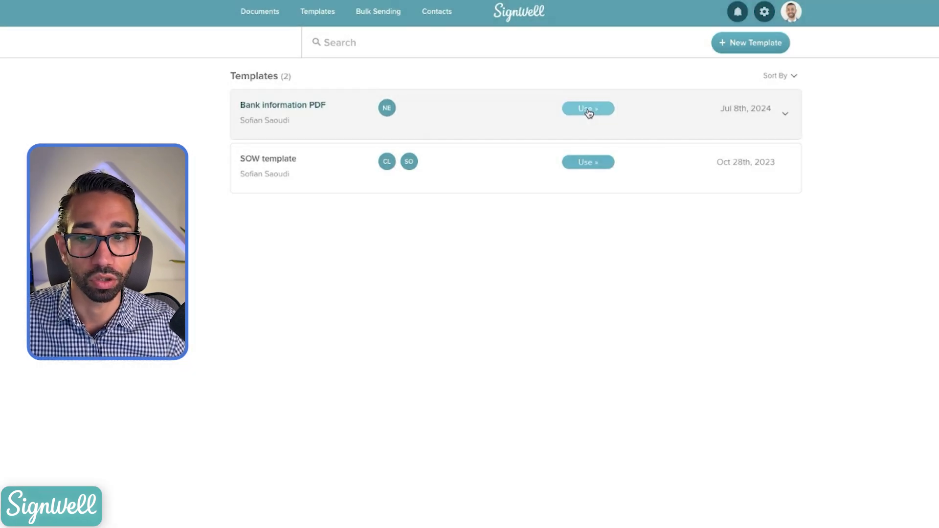
Step: Open the Bank information PDF template's use options and start a new document from it
click(588, 112)
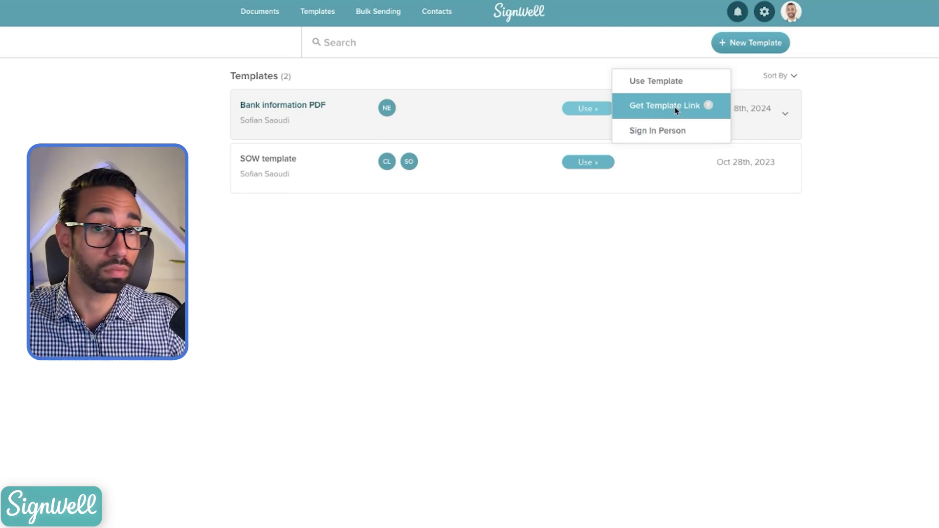
click(658, 86)
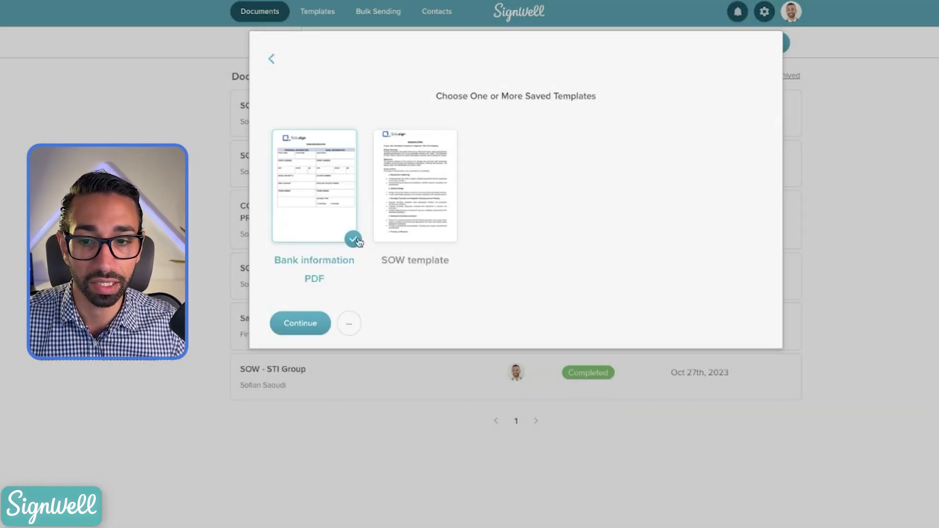
Step: Keep only the Bank information PDF template selected and continue past the upload step
click(405, 221)
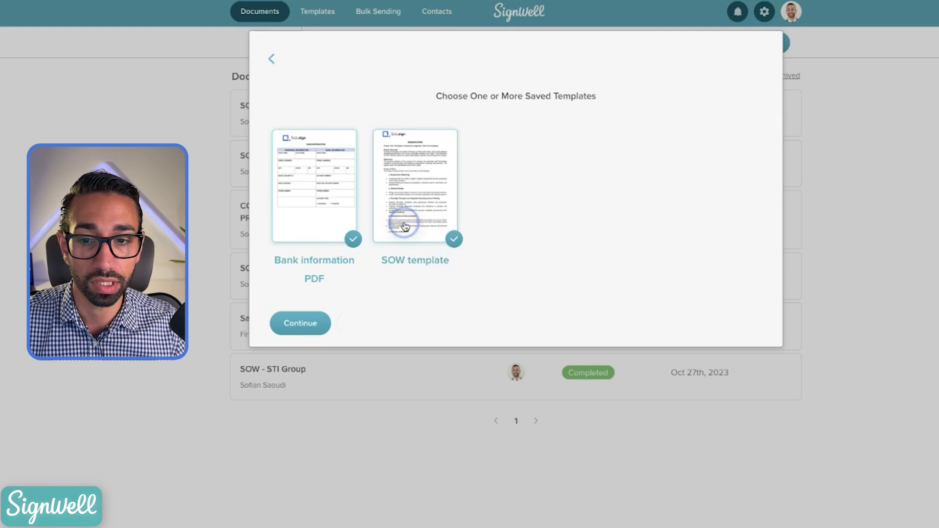
click(434, 235)
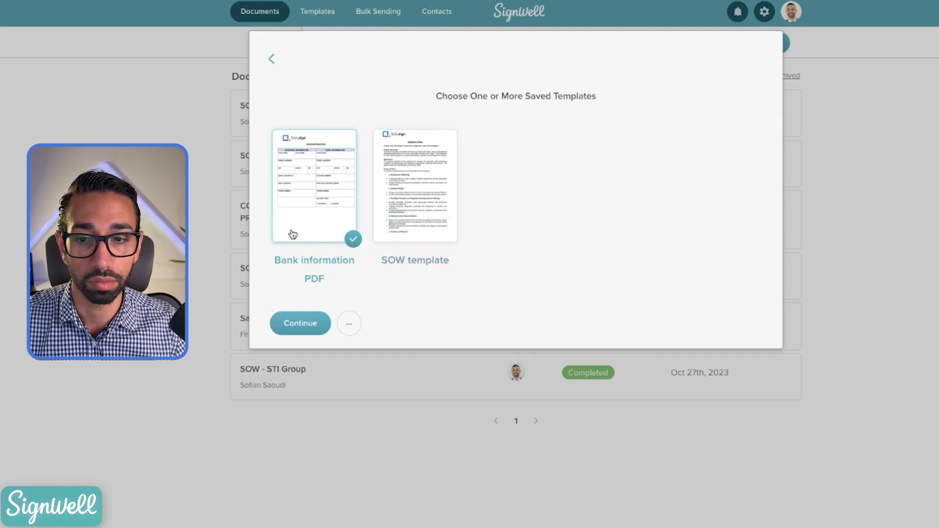
click(301, 324)
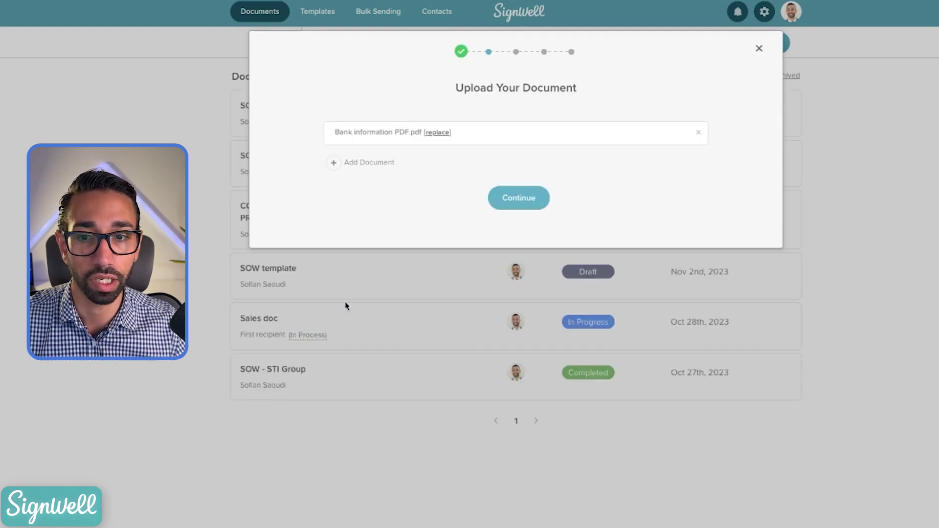
click(510, 203)
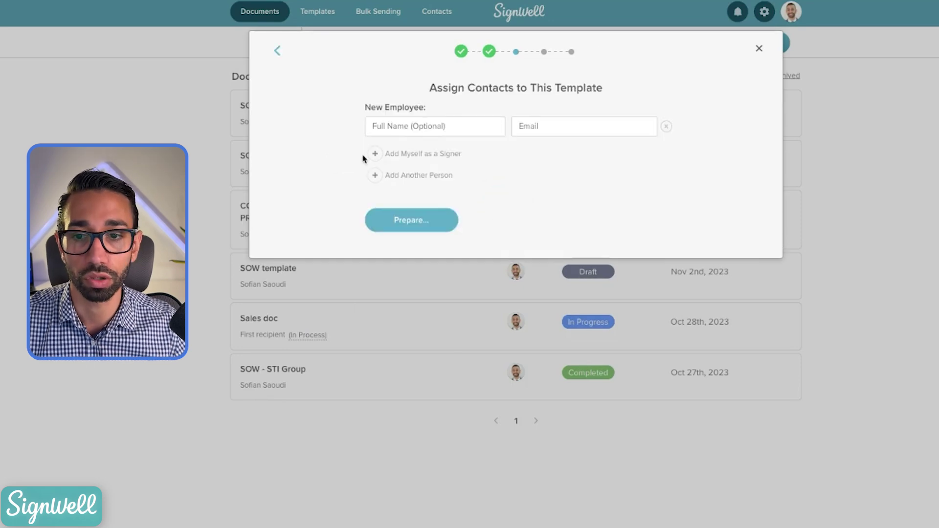
Step: Fill the signer from the saved contact, edit the name to the new employee, and prepare fields
click(383, 127)
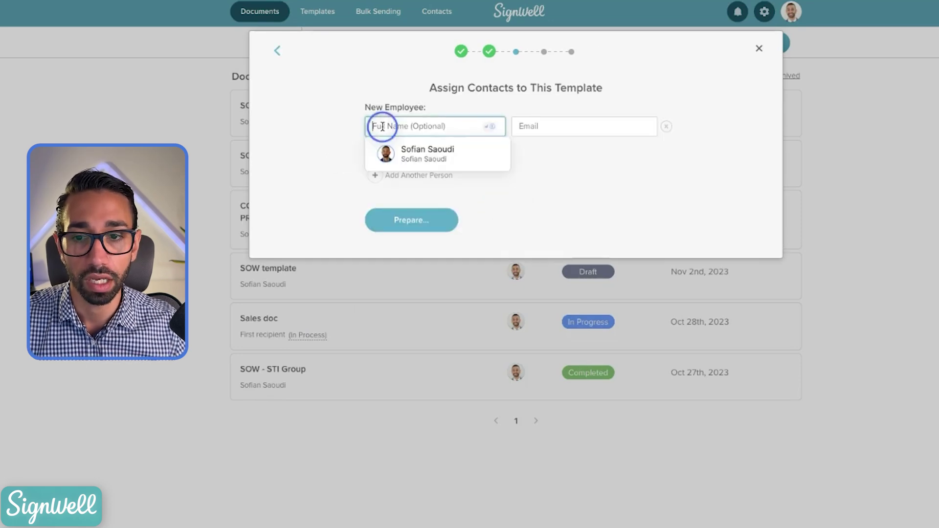
click(474, 154)
drag(397, 125, 434, 127)
text(em)
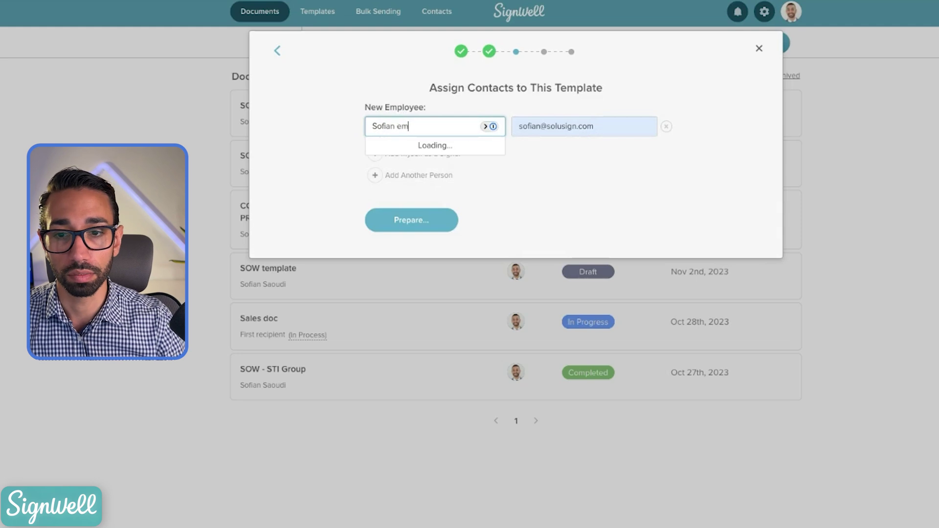
click(411, 221)
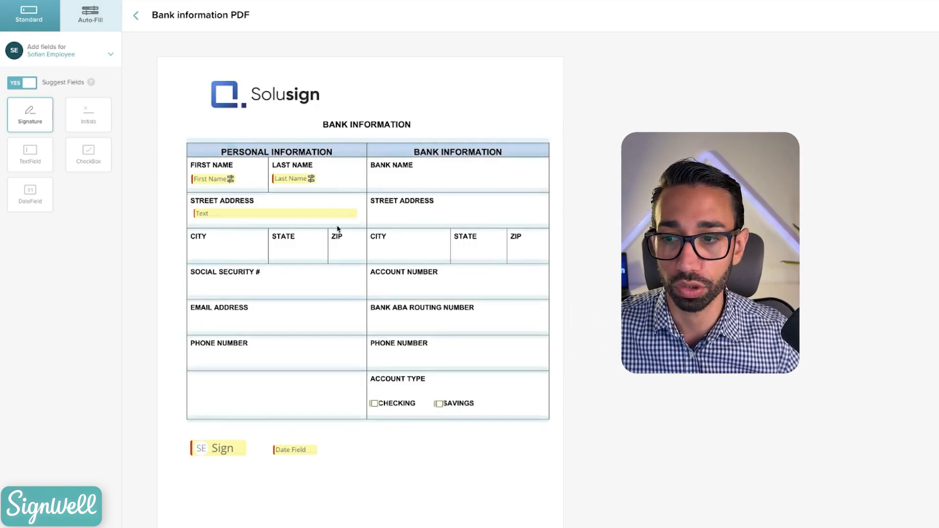
Step: Drop a text field into the City cell, then delete it
click(30, 155)
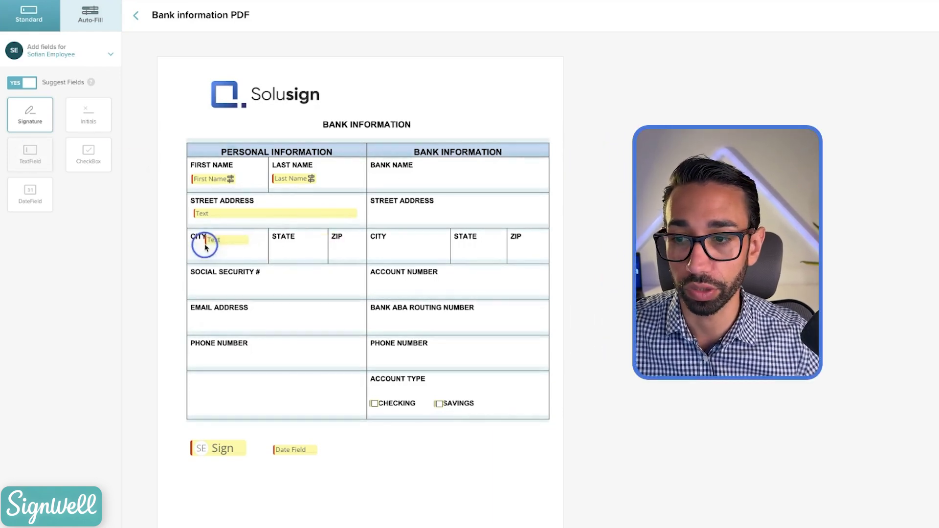
click(203, 245)
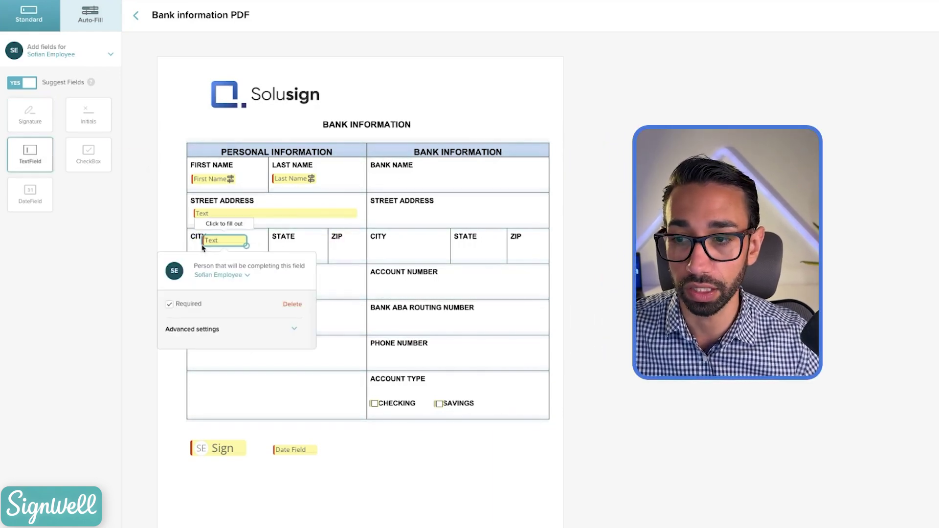
click(295, 305)
Step: Prefill the Street Address field with '123 main'
click(232, 214)
click(232, 213)
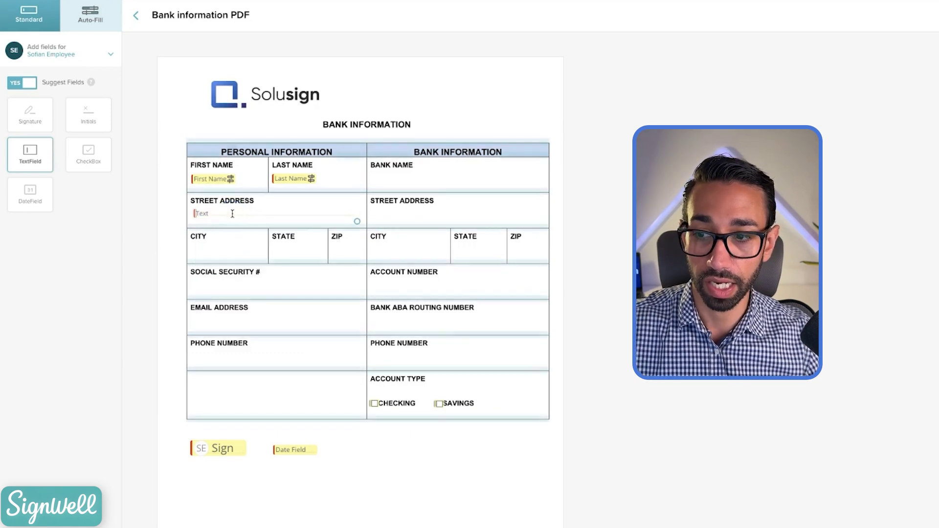
text(123 main)
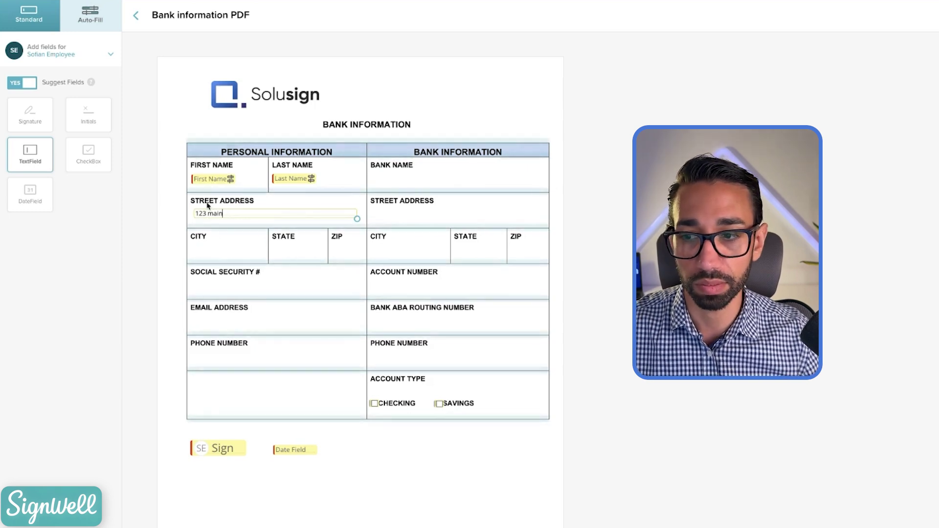
click(266, 207)
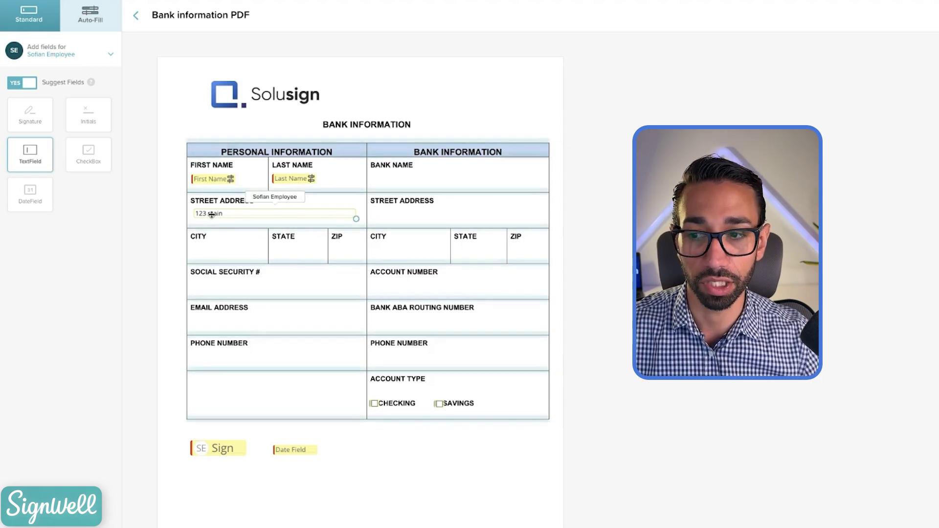
Step: Send the Bank information PDF to the employee with the default completion request message
click(908, 13)
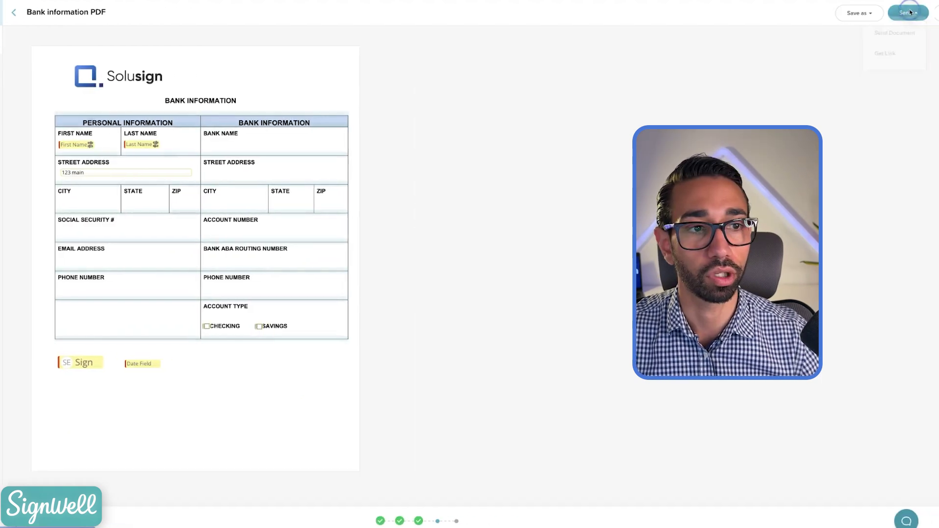
click(905, 38)
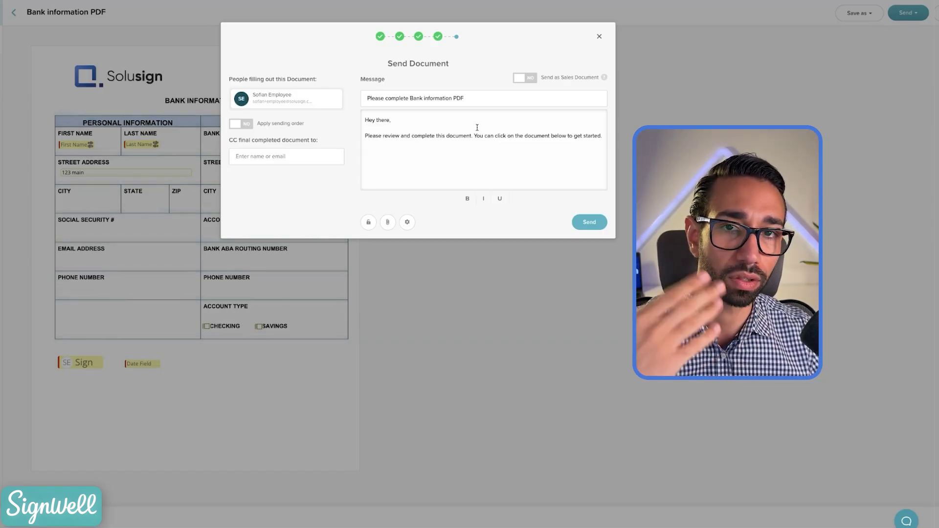
click(589, 222)
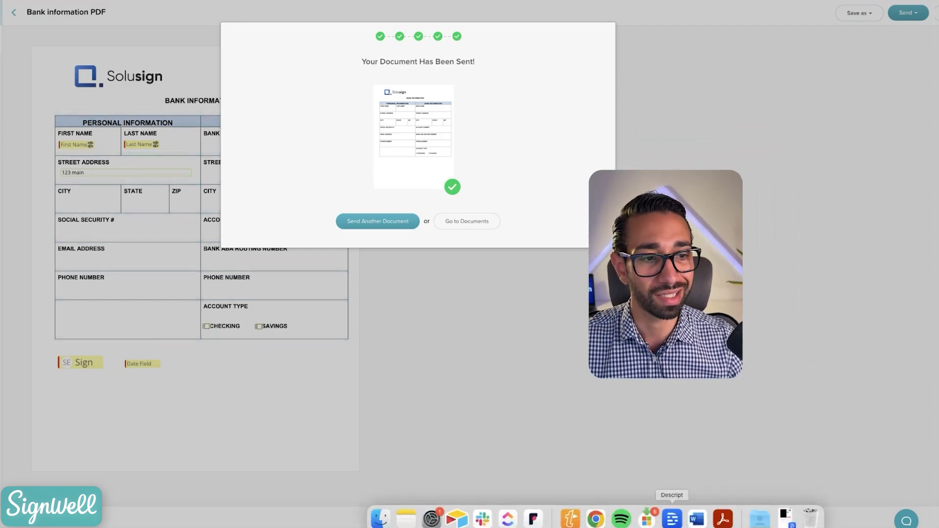
Step: Open the 'Please complete Bank information PDF' email and its signing page showing '123 main'
click(566, 516)
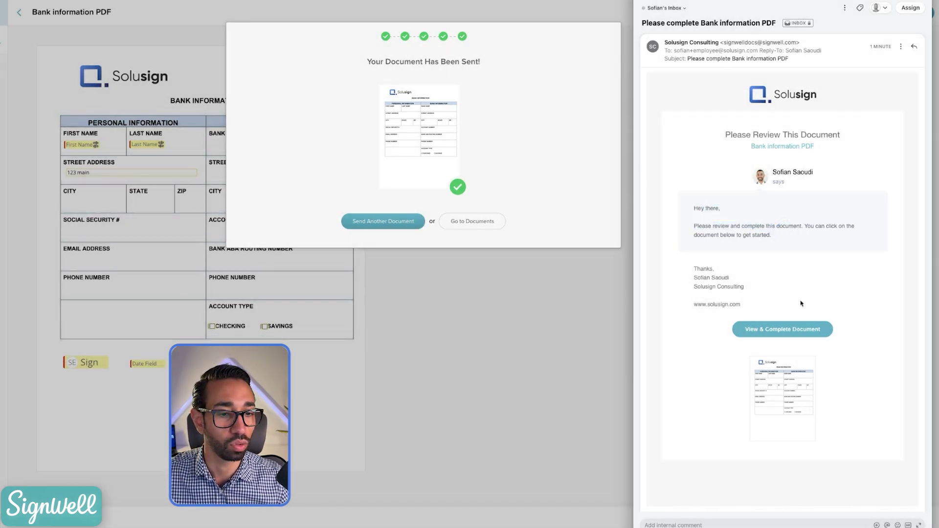
click(778, 330)
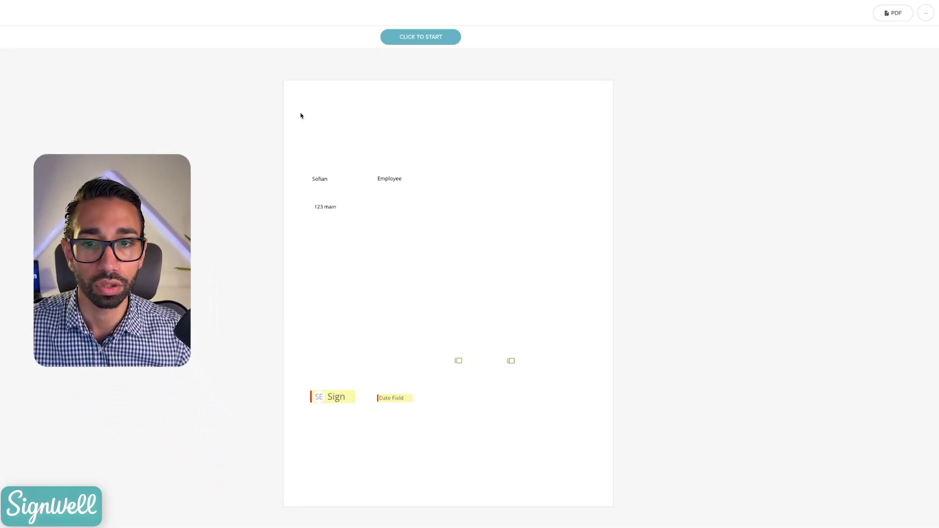
Step: Step through the required fields and tick Checking as the account type
click(421, 37)
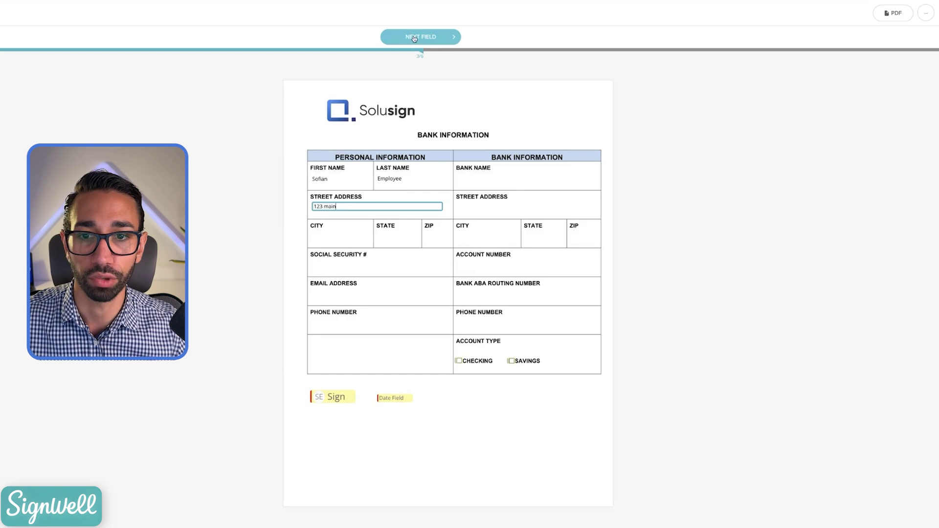
click(420, 37)
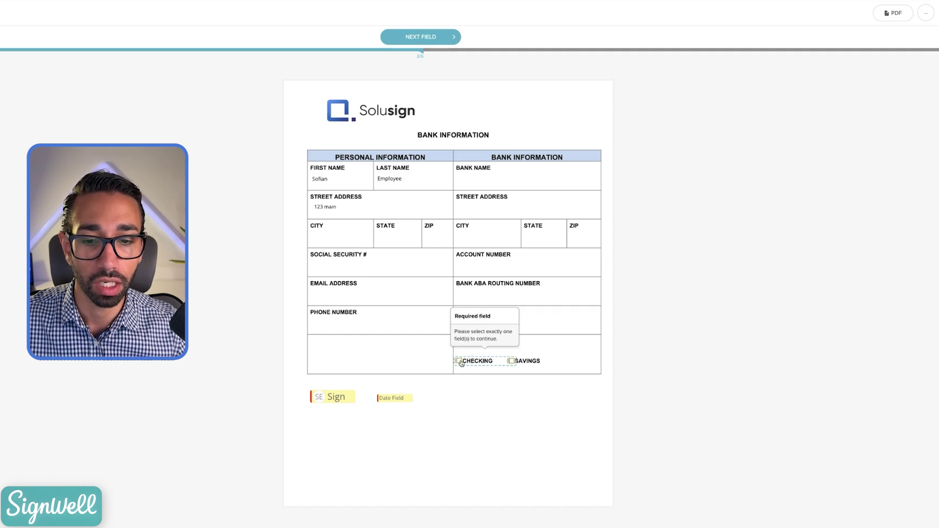
click(415, 37)
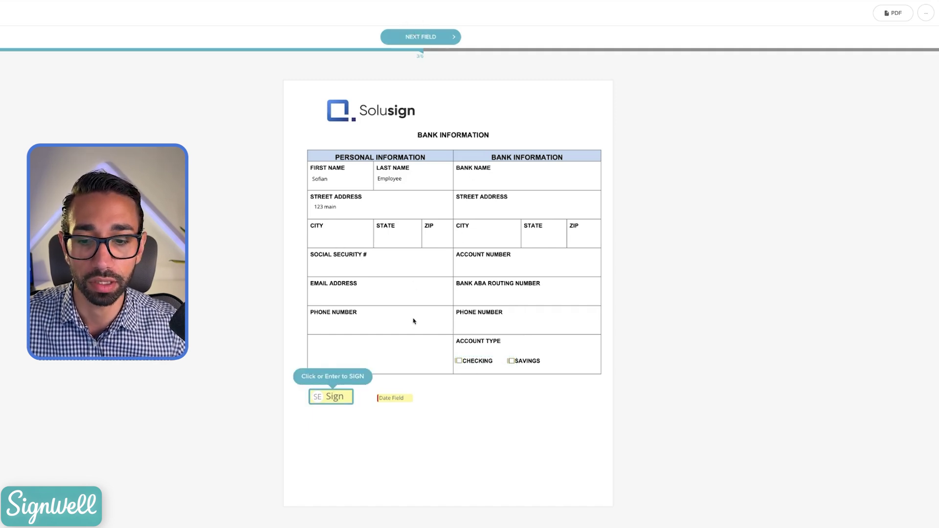
click(421, 37)
click(424, 38)
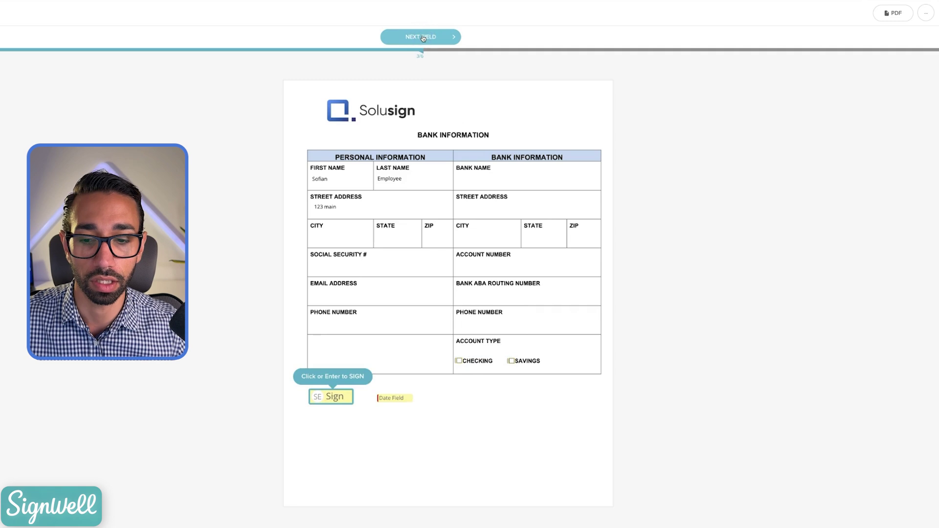
click(423, 38)
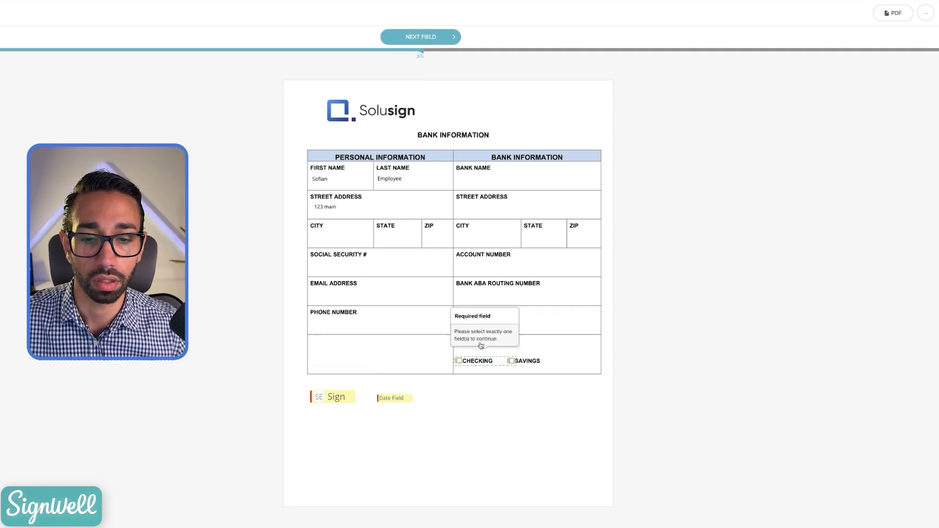
click(460, 361)
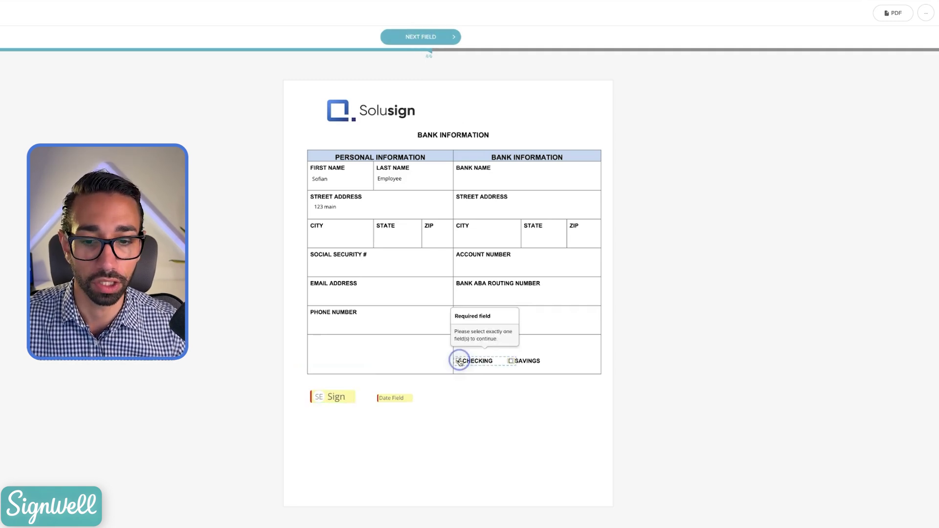
Step: Add a typed signature and set the date field to July 8, 2024
click(322, 401)
click(421, 55)
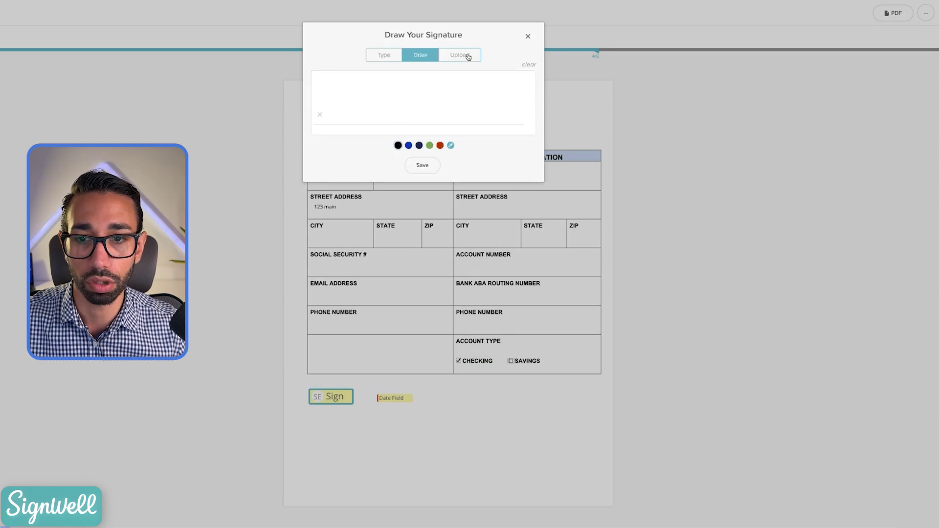
click(465, 55)
click(380, 57)
click(343, 146)
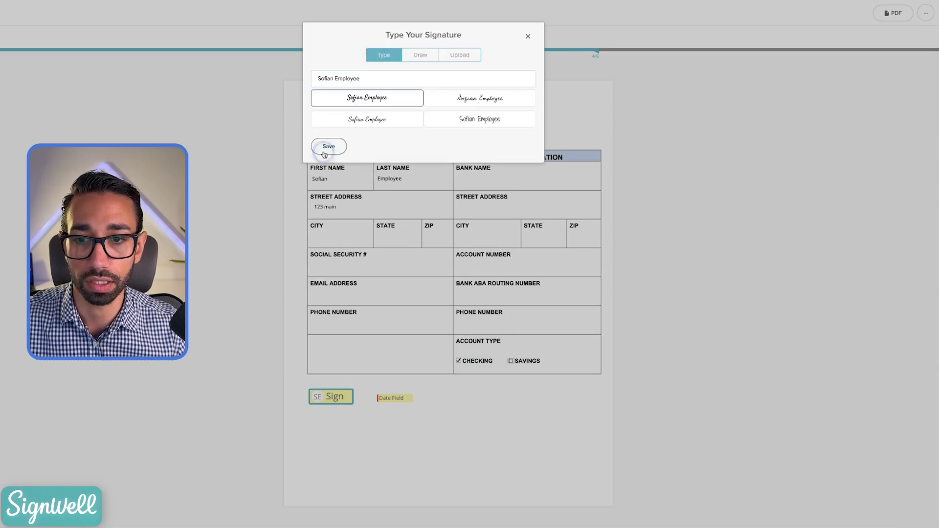
click(401, 399)
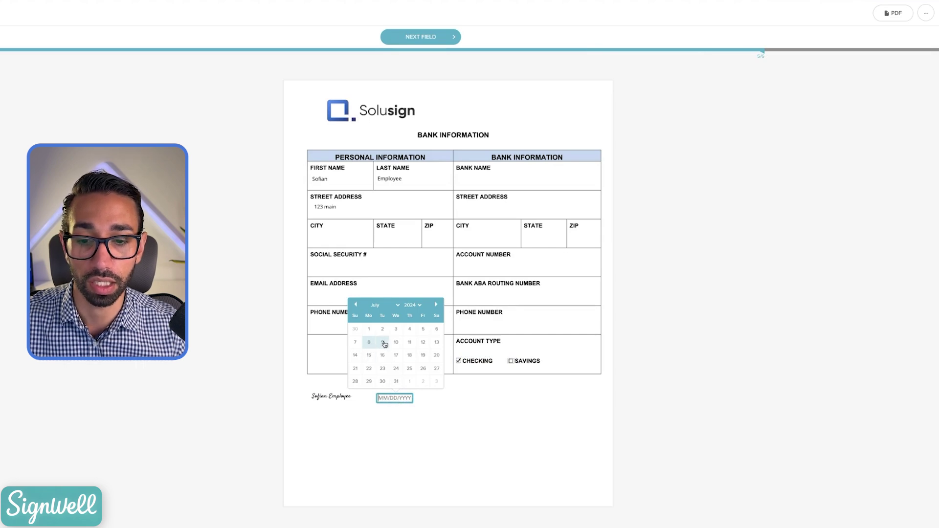
click(369, 347)
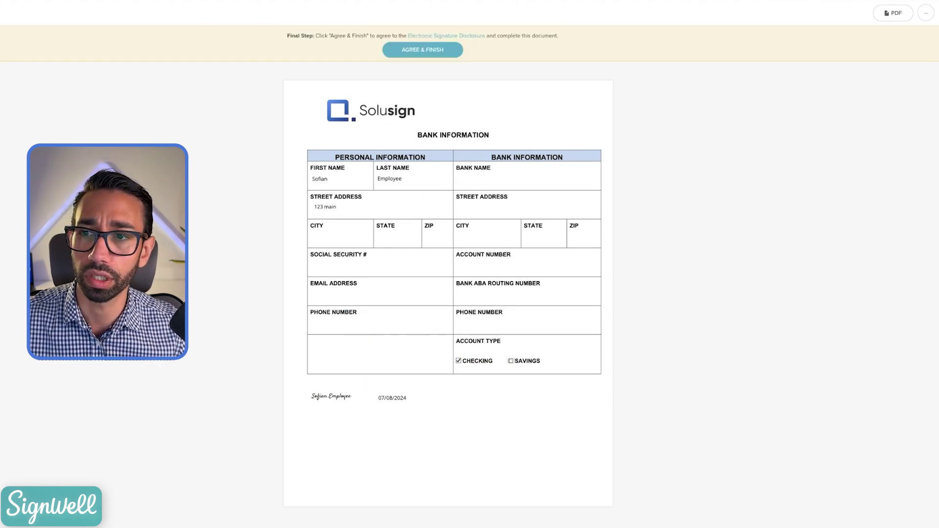
click(420, 47)
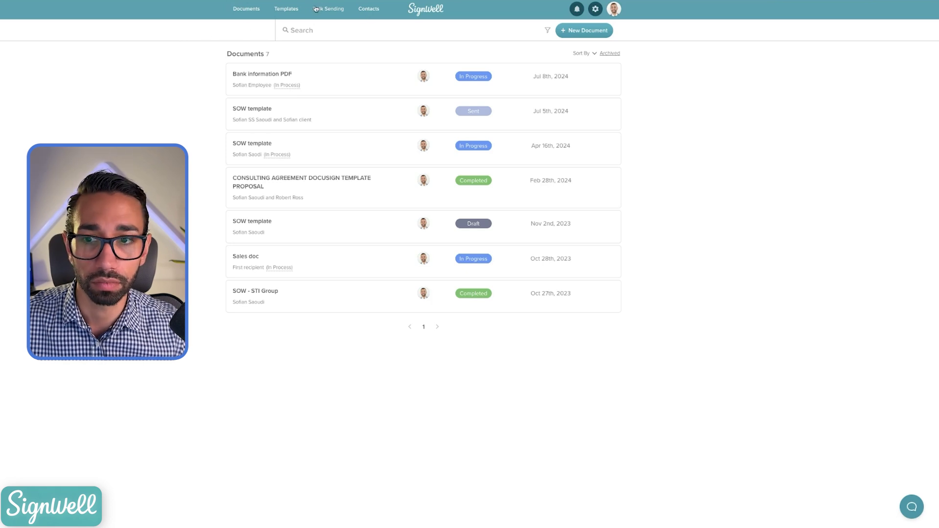
Step: Open the Bank information PDF template from Templates and inspect its Date Field settings
click(291, 10)
click(264, 75)
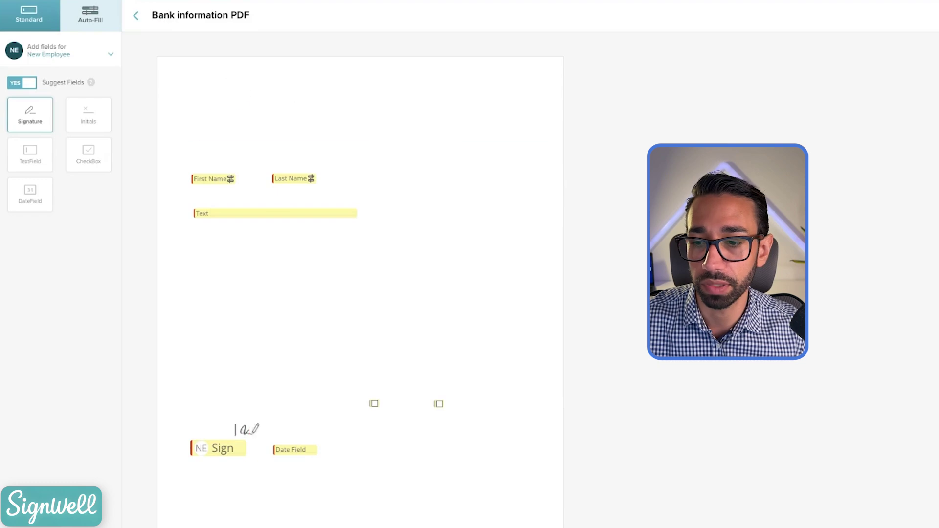
click(308, 450)
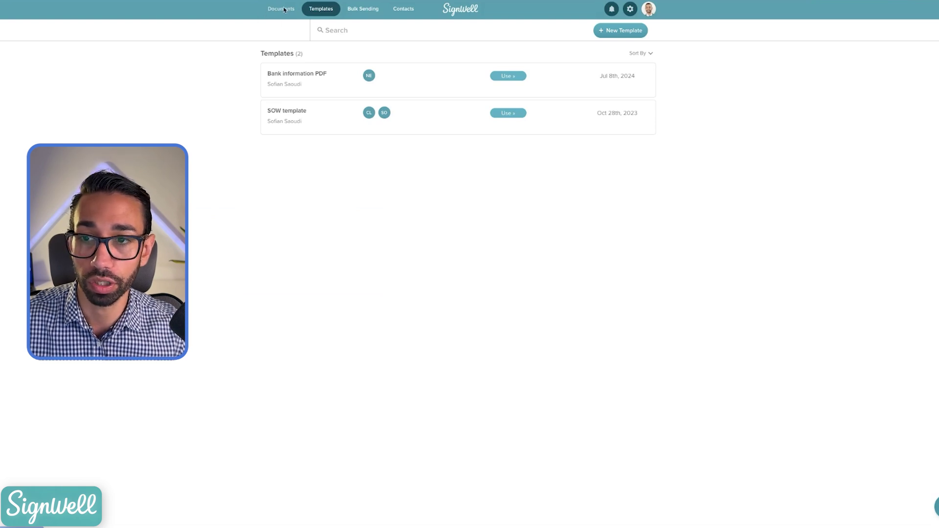
Step: Sort the Documents list by status and open the Bank information PDF
click(284, 10)
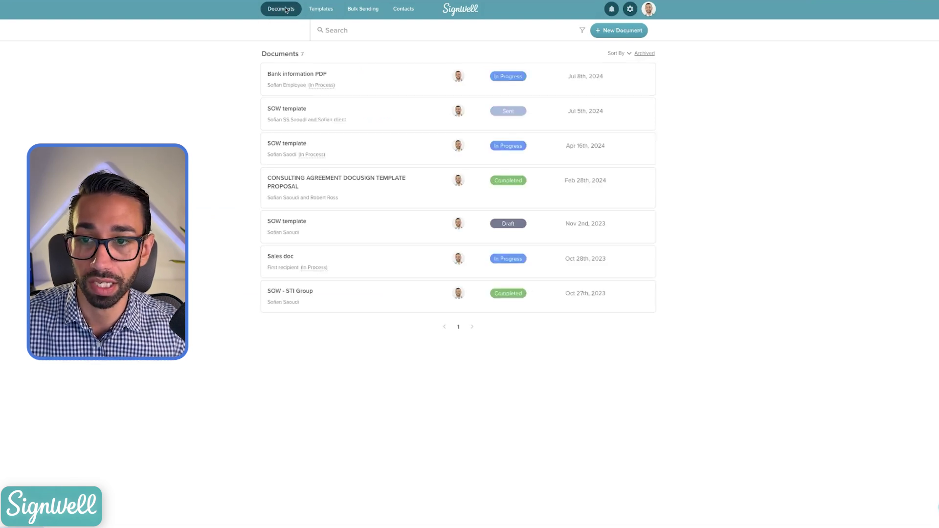
click(629, 54)
click(622, 80)
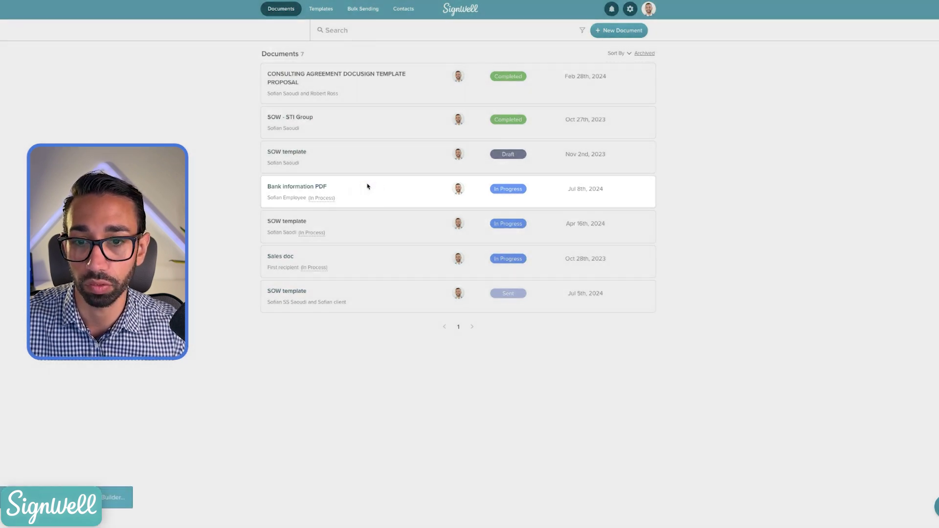
click(367, 186)
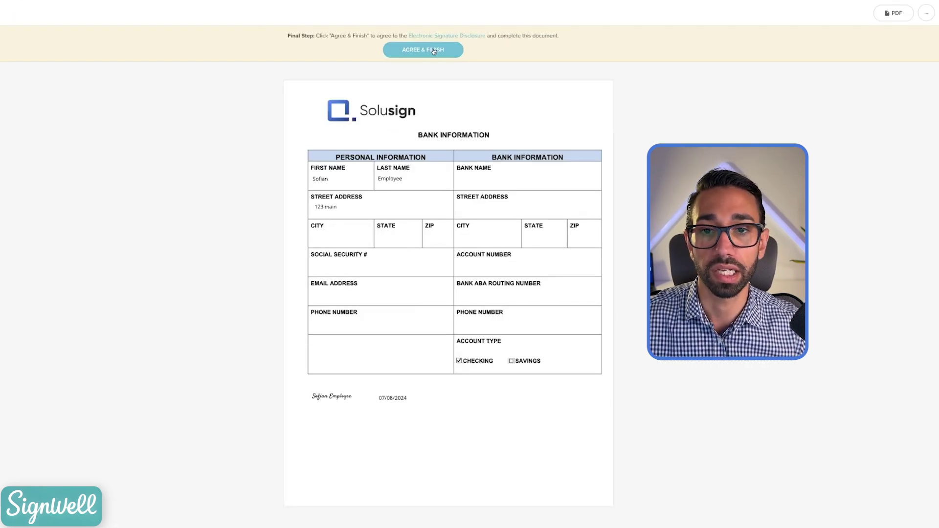
Step: Agree and finish the Bank information PDF, then open the document-viewed notification email
click(434, 50)
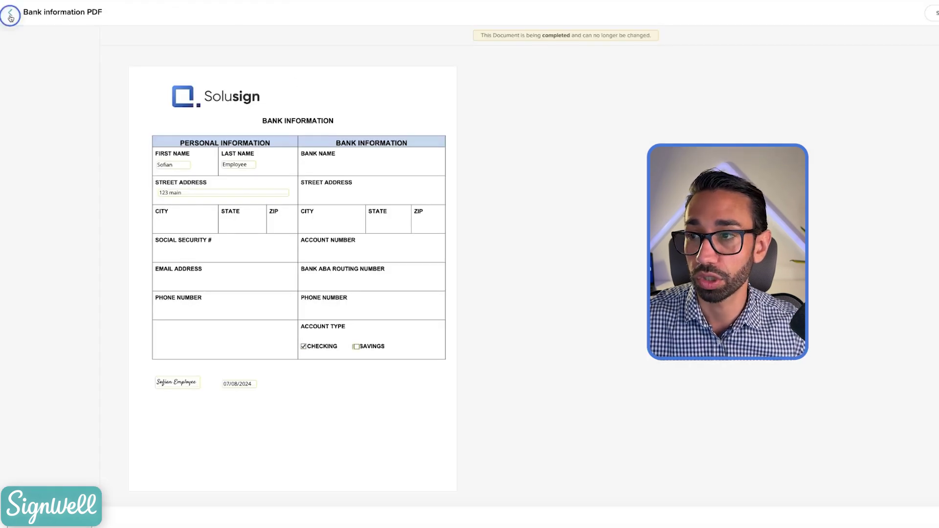
click(10, 16)
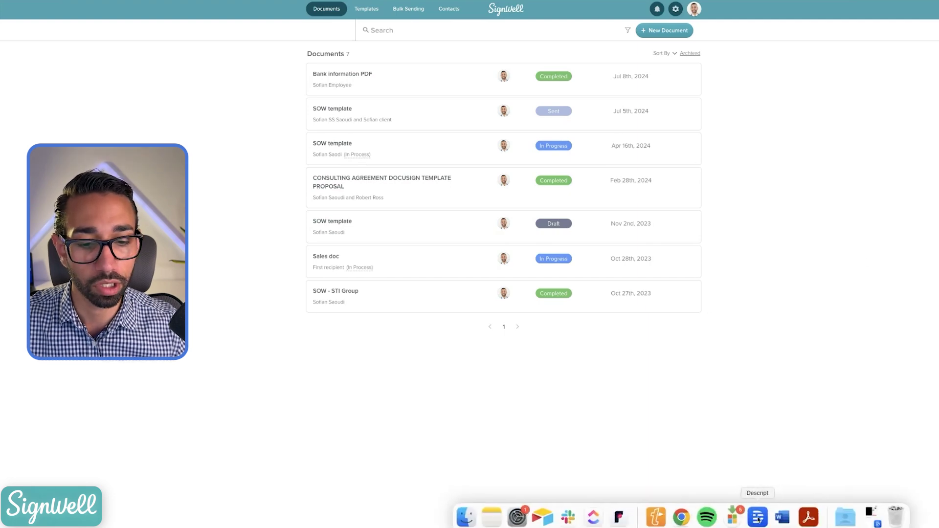
click(759, 516)
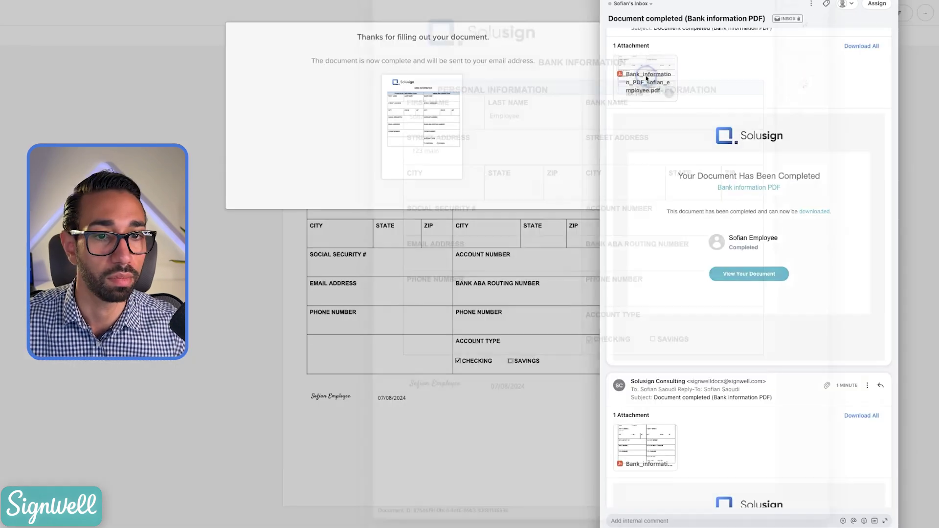
Step: Preview the attached completed PDF, reviewing the bank form and audit report pages, then close it
click(636, 78)
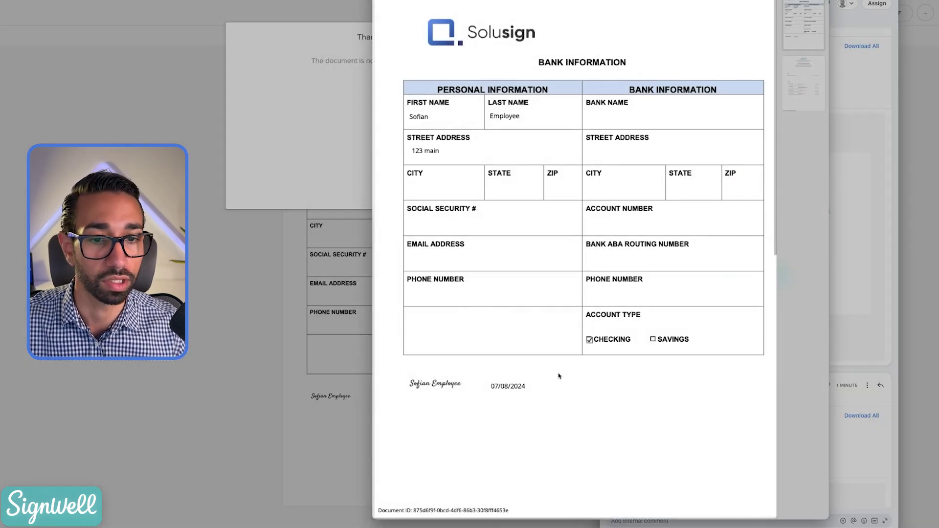
scroll(490, 245, down, 10)
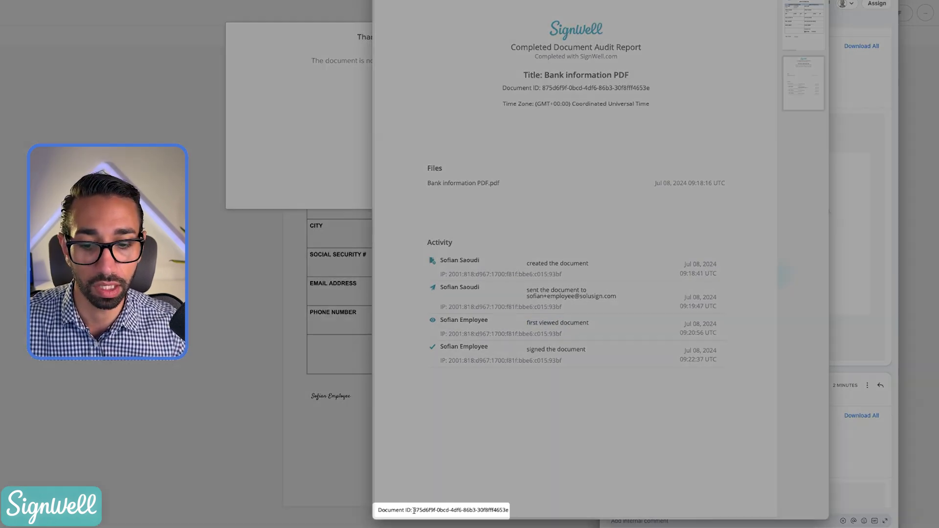
drag(412, 513, 513, 511)
click(511, 511)
scroll(558, 245, up, 10)
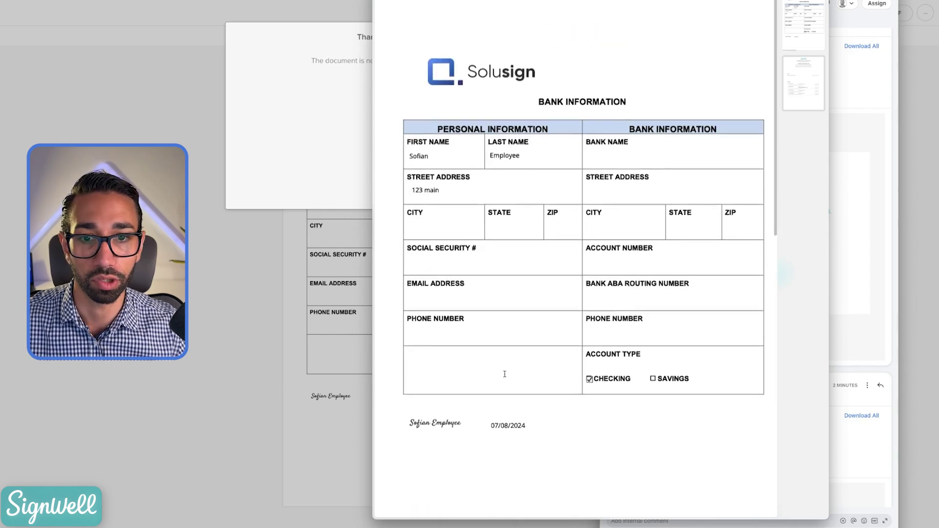
scroll(558, 229, down, 1)
scroll(558, 265, down, 2)
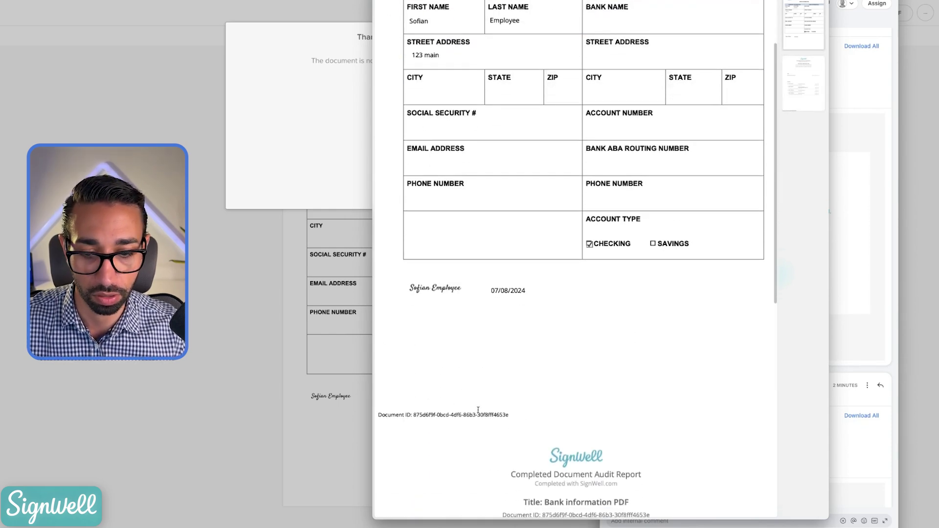
scroll(478, 410, down, 9)
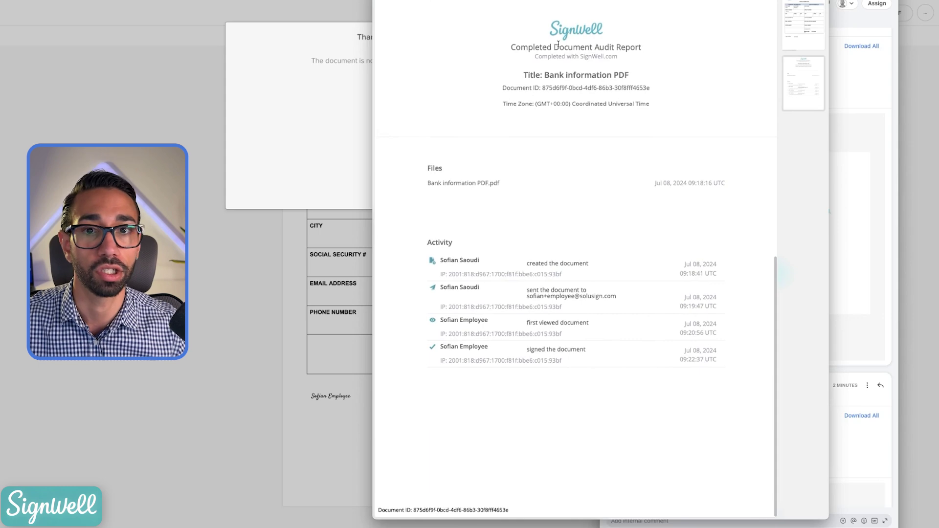
scroll(558, 44, up, 10)
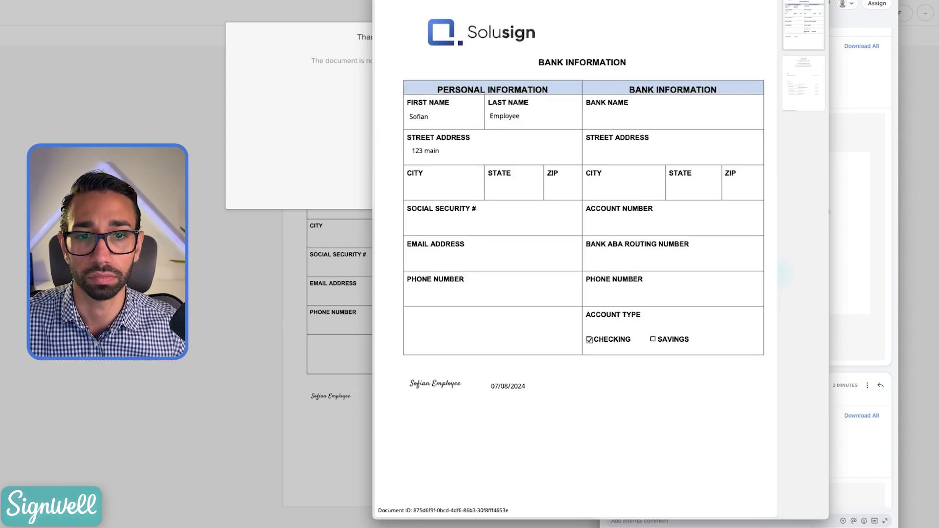
key(Escape)
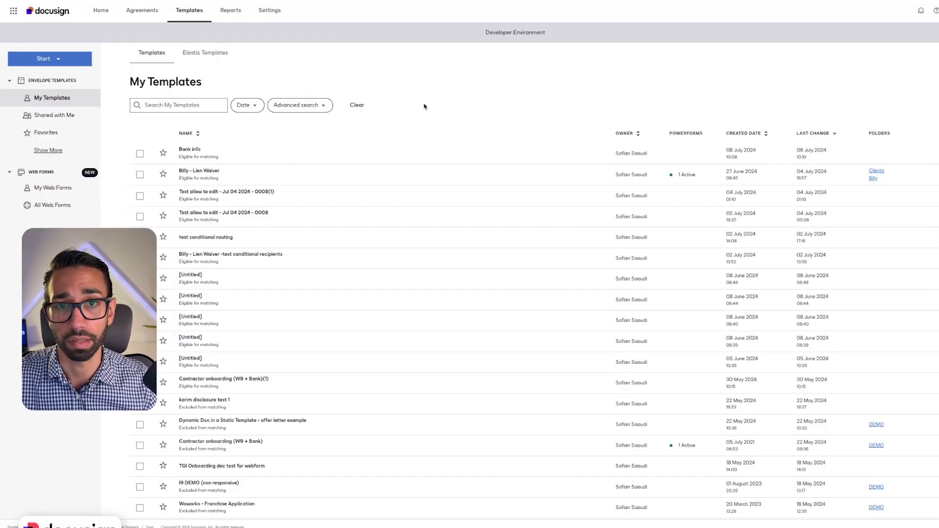
Step: Start an envelope from the Bank info template and enter the candidate's name and email address
click(196, 150)
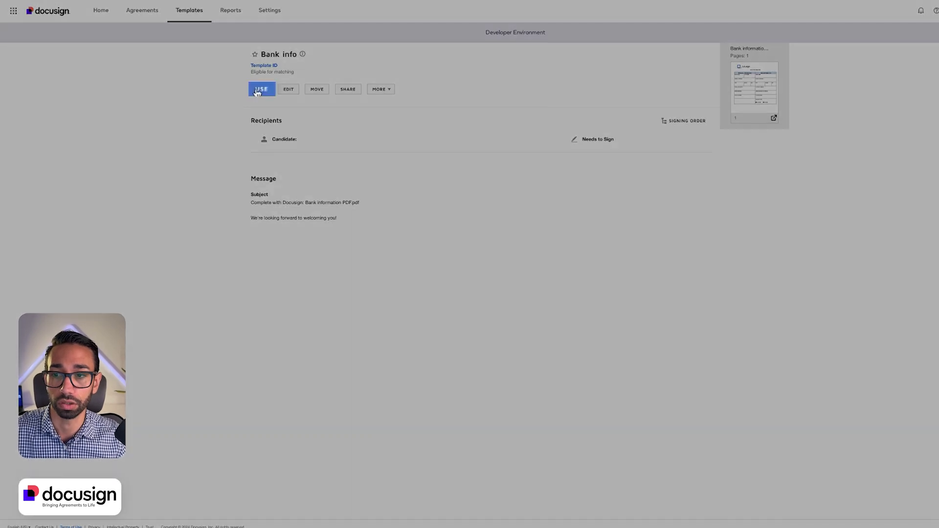
click(260, 89)
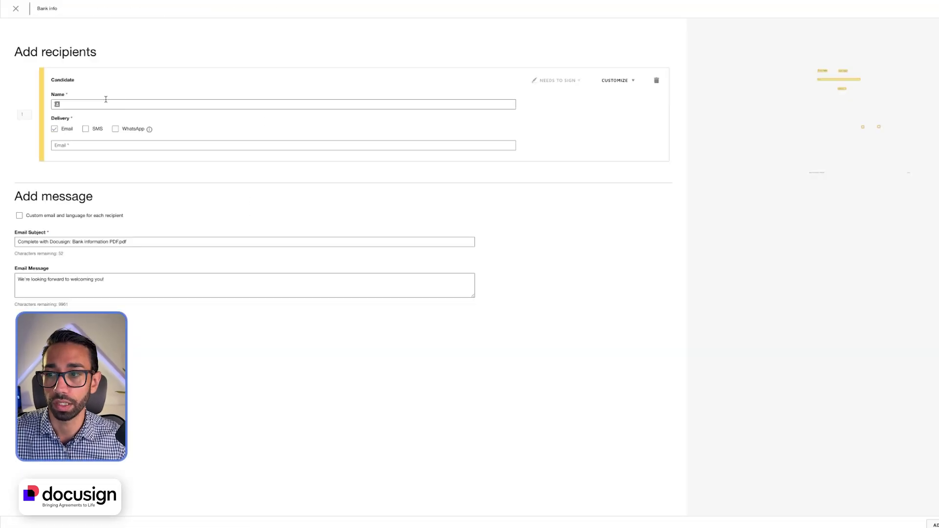
click(99, 102)
text(Sofian )
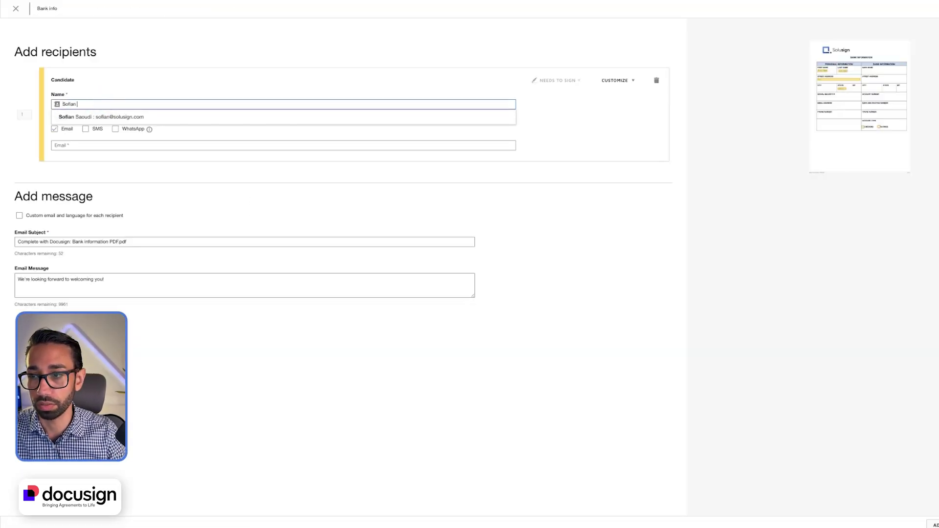
text(Candidate)
click(147, 146)
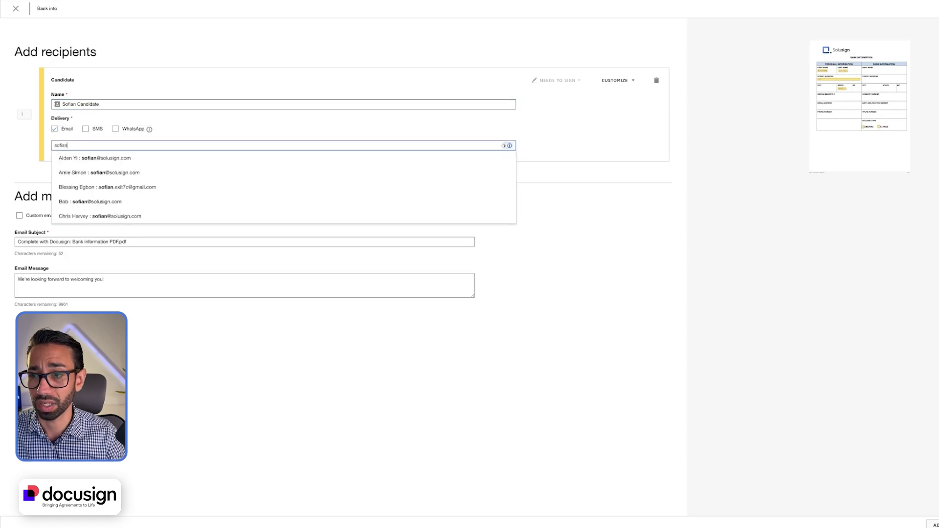
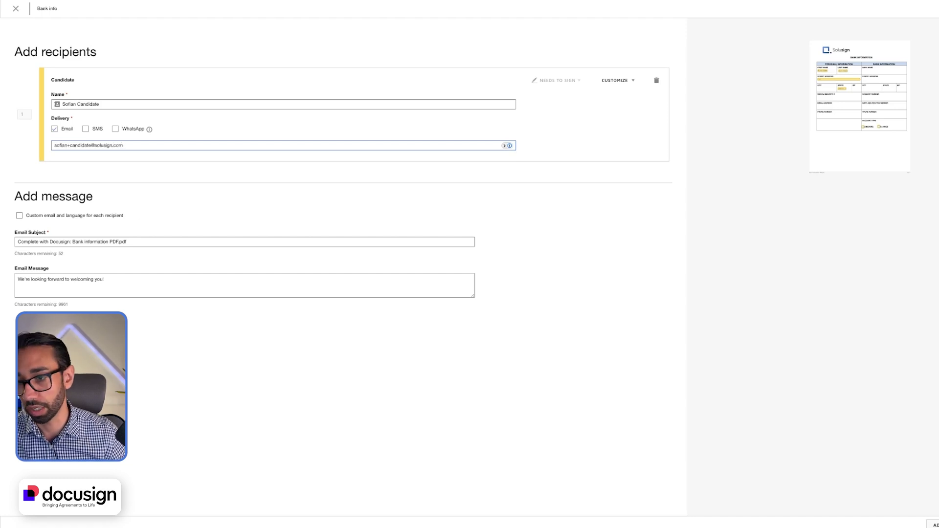
click(180, 283)
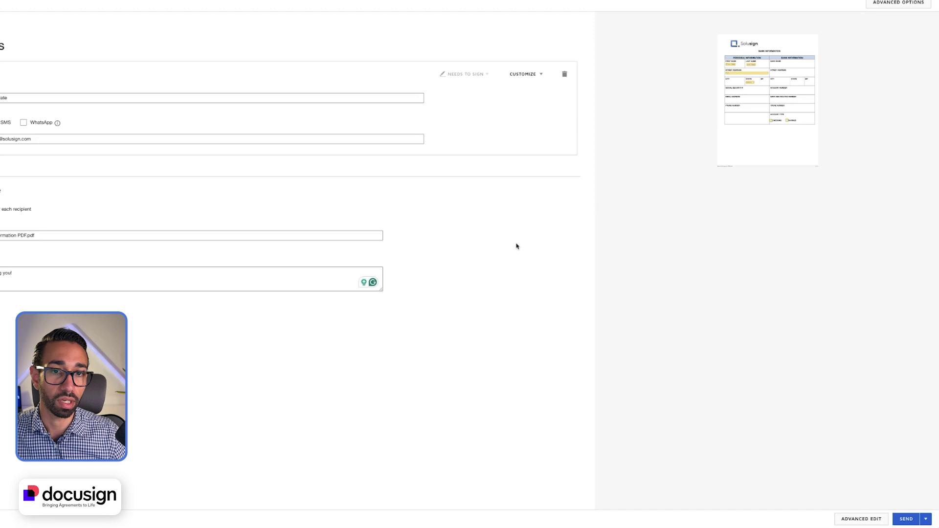
Step: Prefill the Street Address field with '123 main' and send the envelope
click(870, 519)
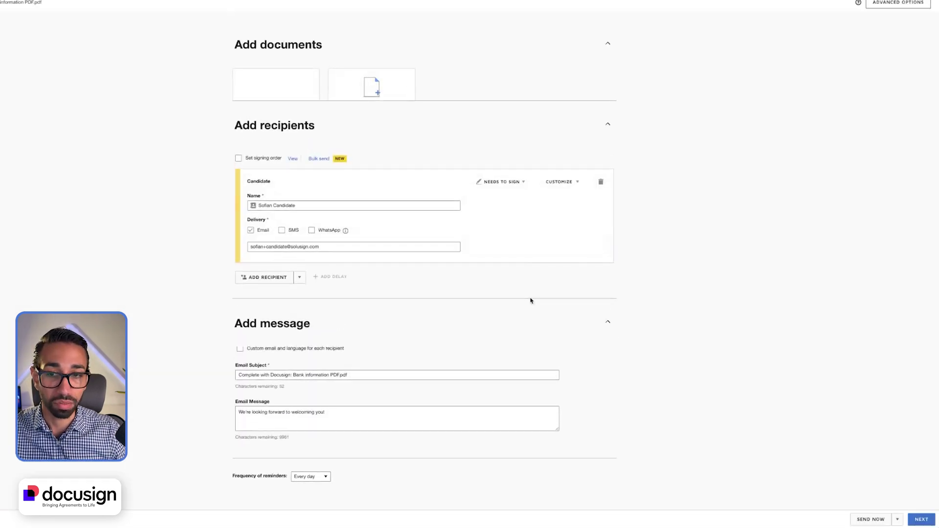
scroll(605, 326, down, 1)
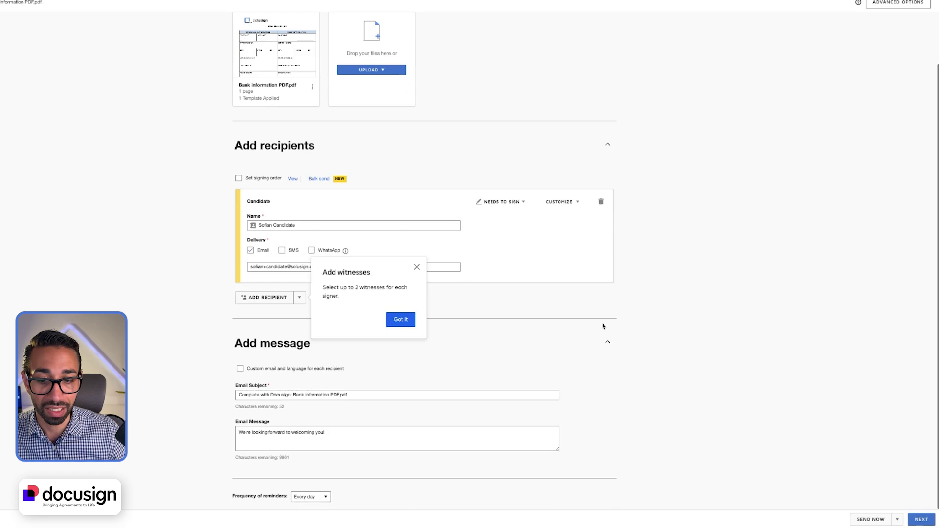
click(933, 519)
scroll(370, 311, down, 3)
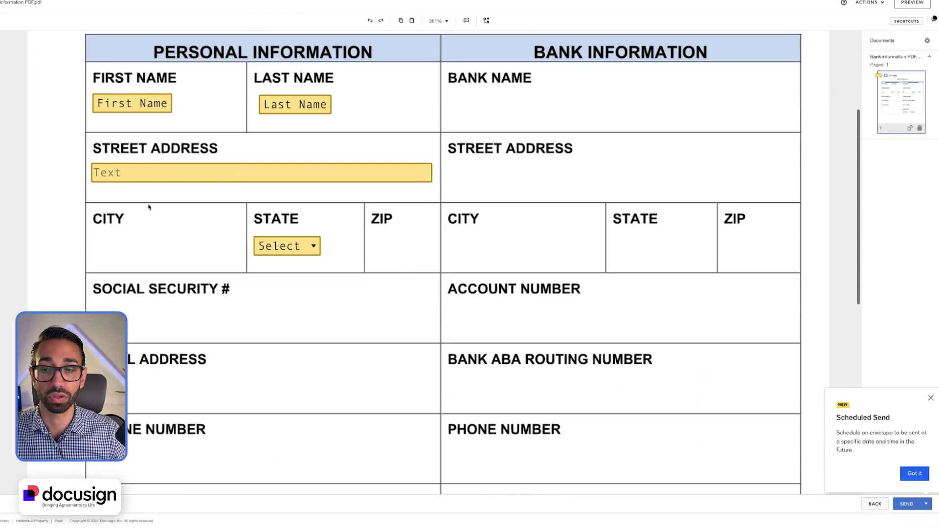
click(138, 169)
click(138, 168)
text(123)
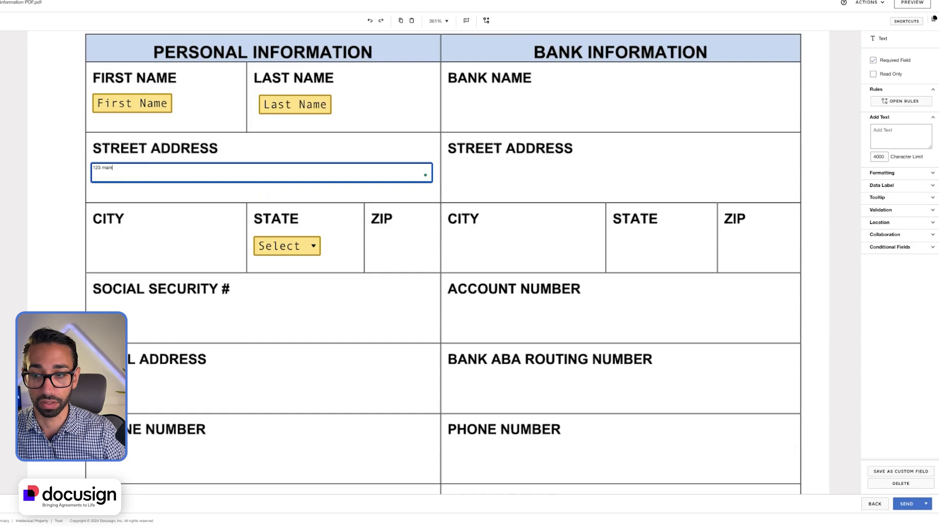
text( main)
click(185, 240)
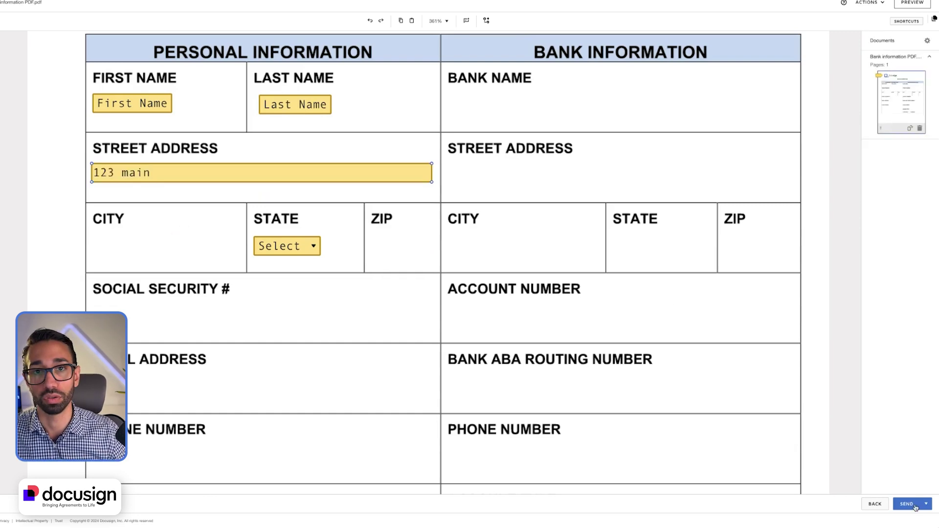
click(908, 504)
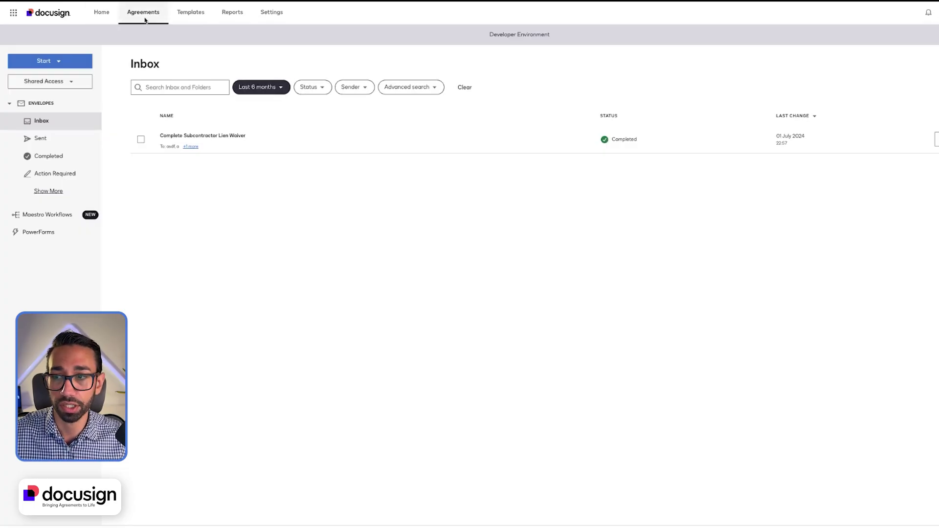
Step: Browse the Agreements lists of sent, completed and inbox envelopes
click(149, 12)
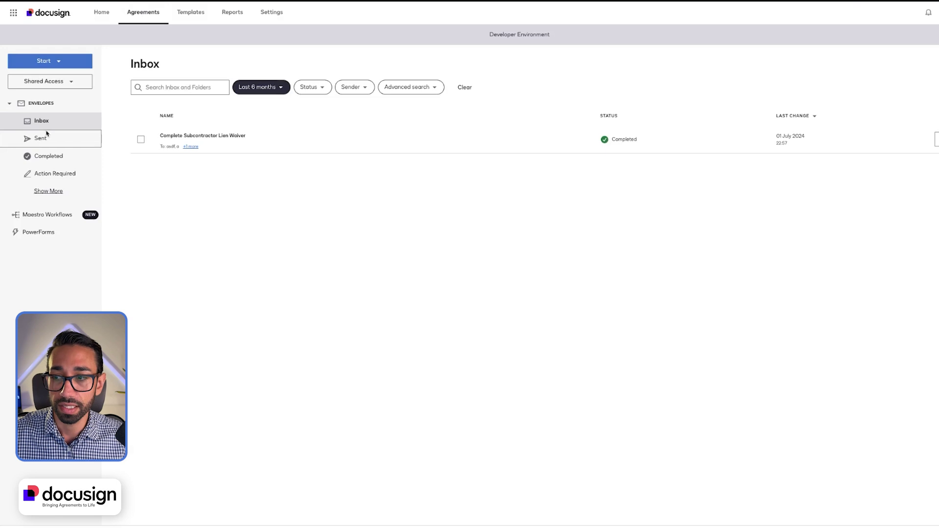
click(43, 140)
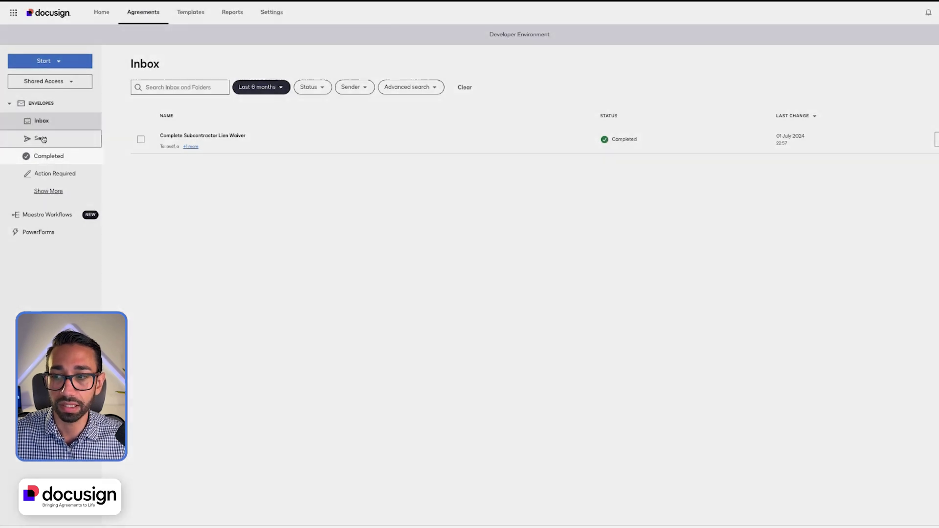
click(43, 140)
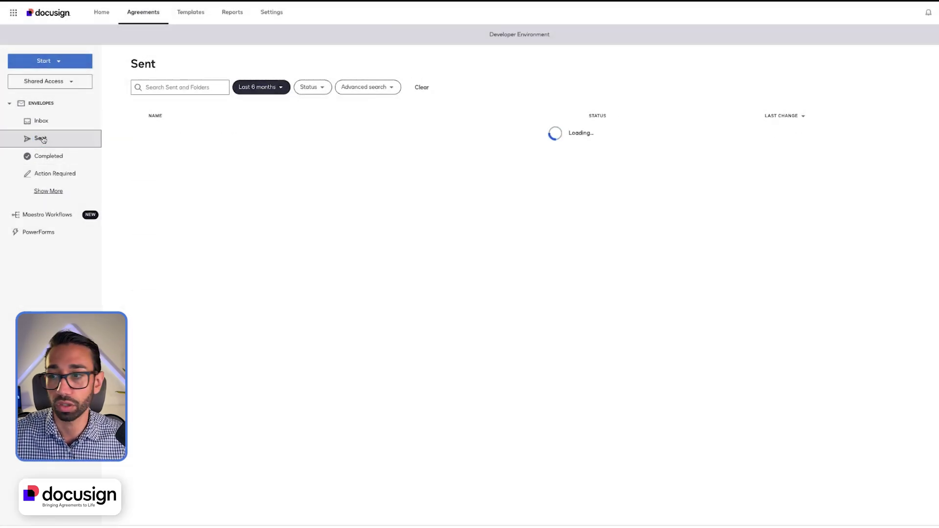
click(49, 157)
click(48, 121)
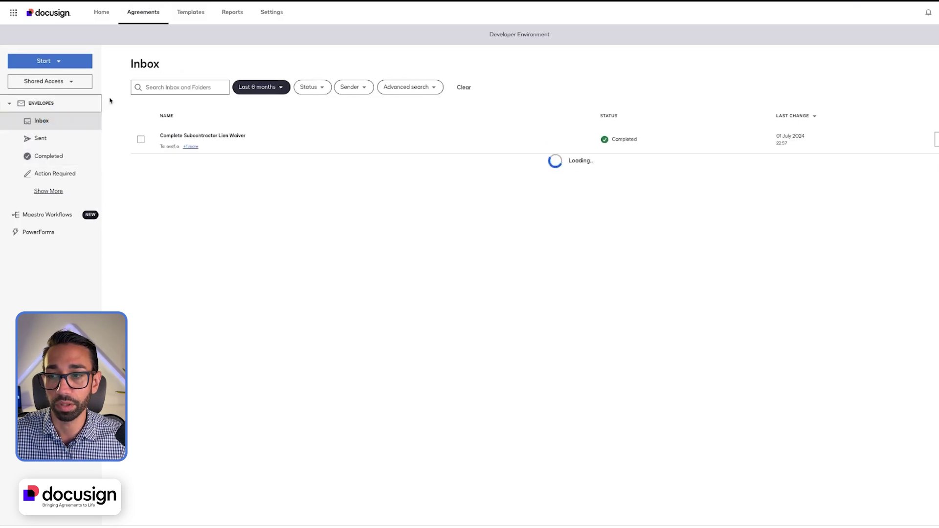
Step: Search the inbox for the candidate's email and view the completed envelope's History
click(169, 86)
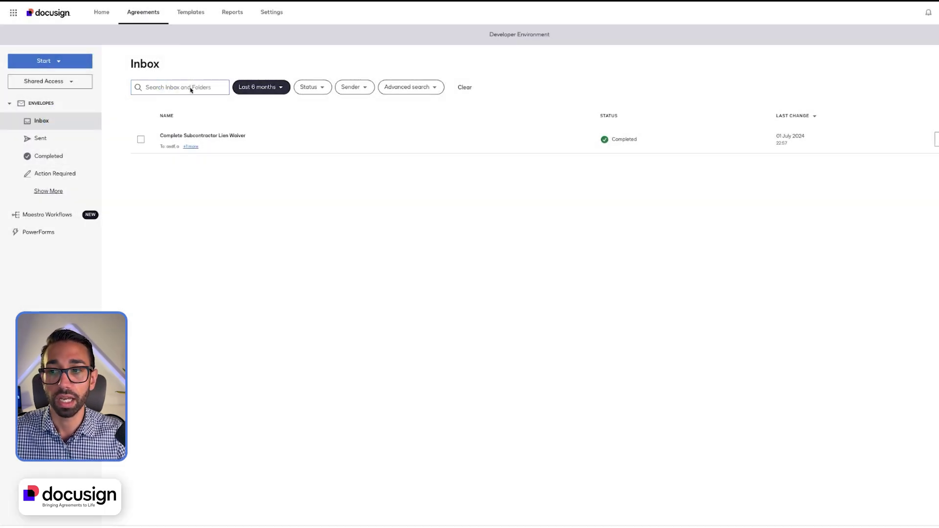
text(sofian)
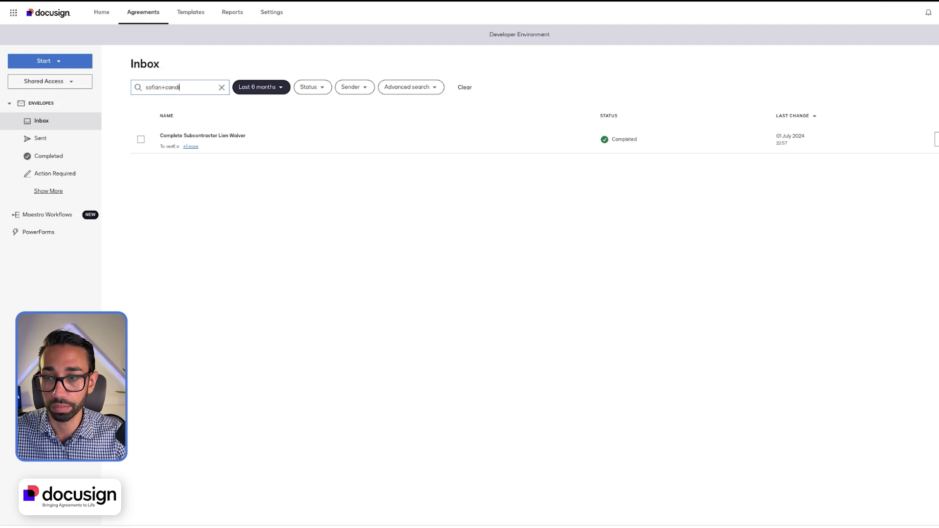
text(+candi)
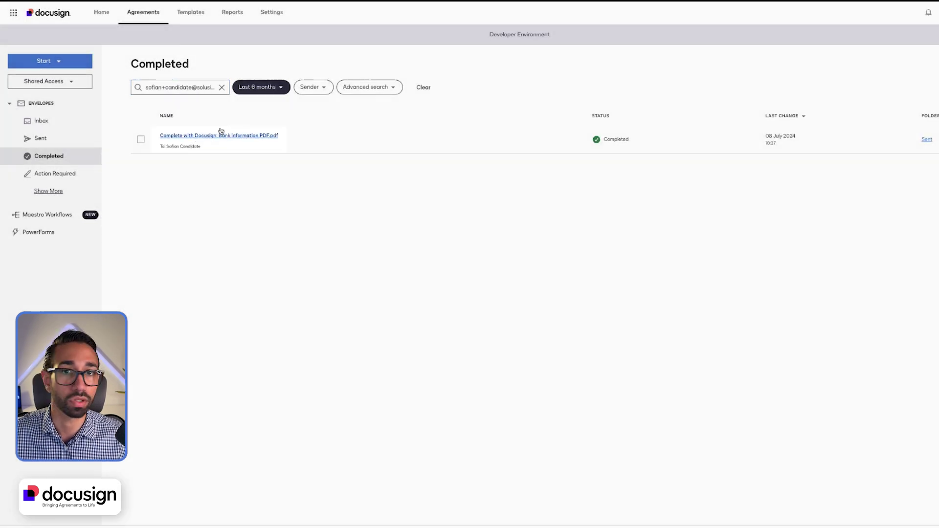
click(274, 137)
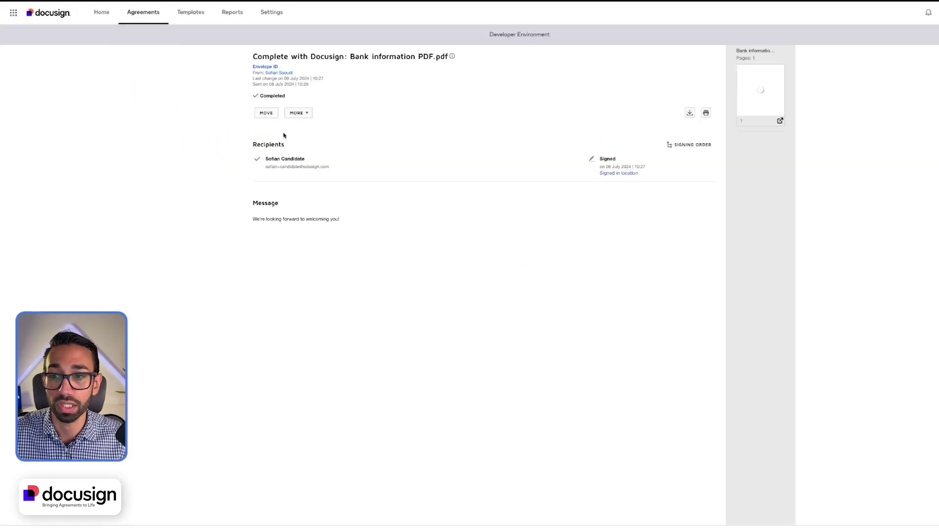
click(307, 113)
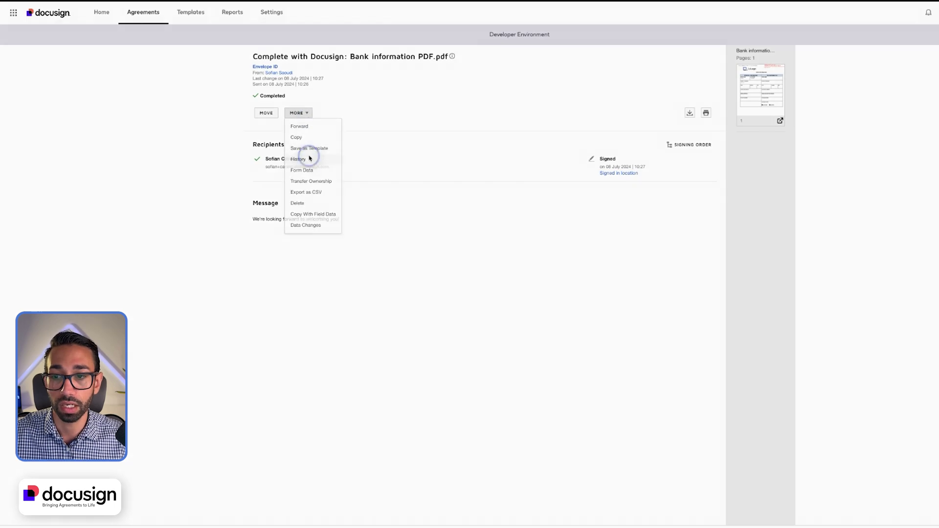
click(299, 159)
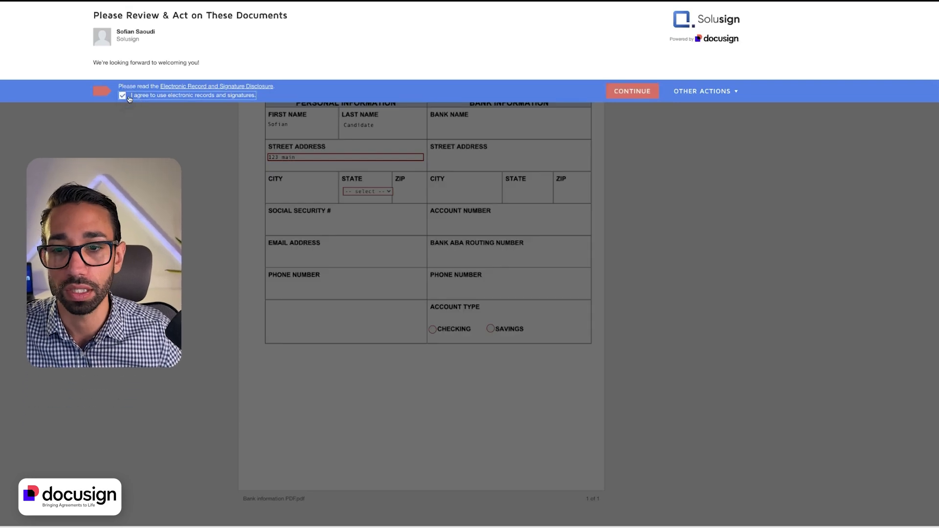
Step: Accept the disclosure, choose FL for State and Checking for account type, then finish
click(635, 93)
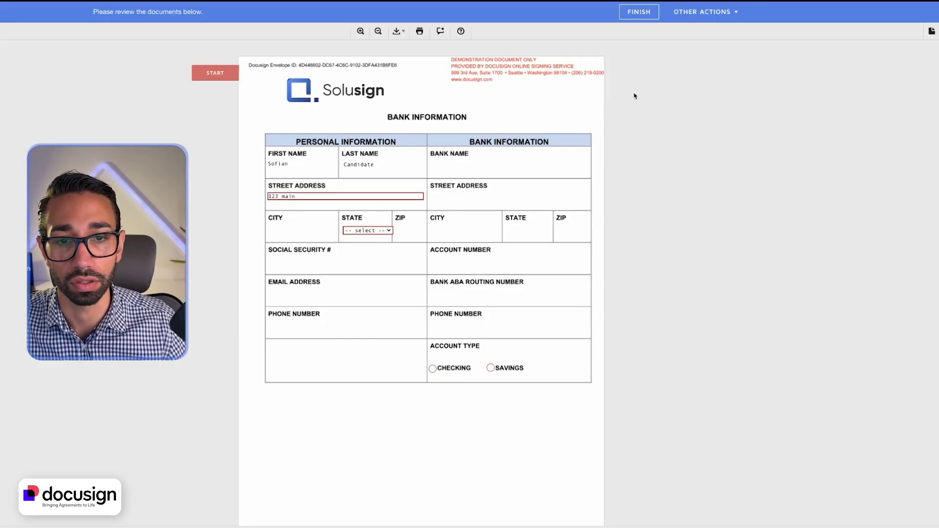
click(632, 16)
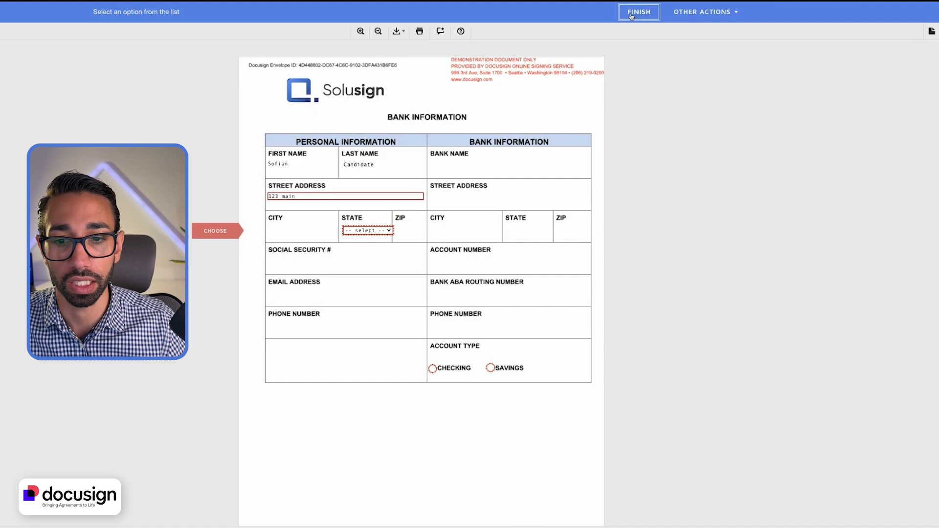
click(362, 231)
click(352, 247)
click(433, 369)
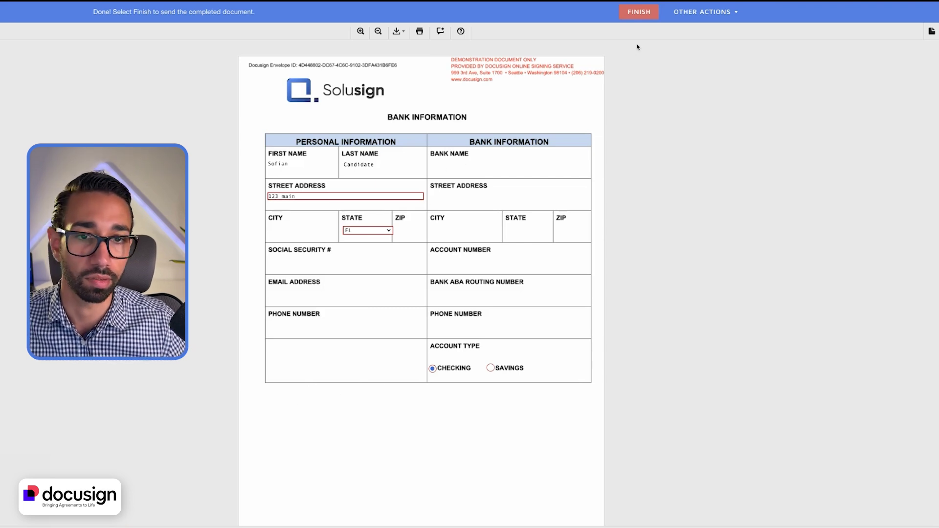
click(649, 16)
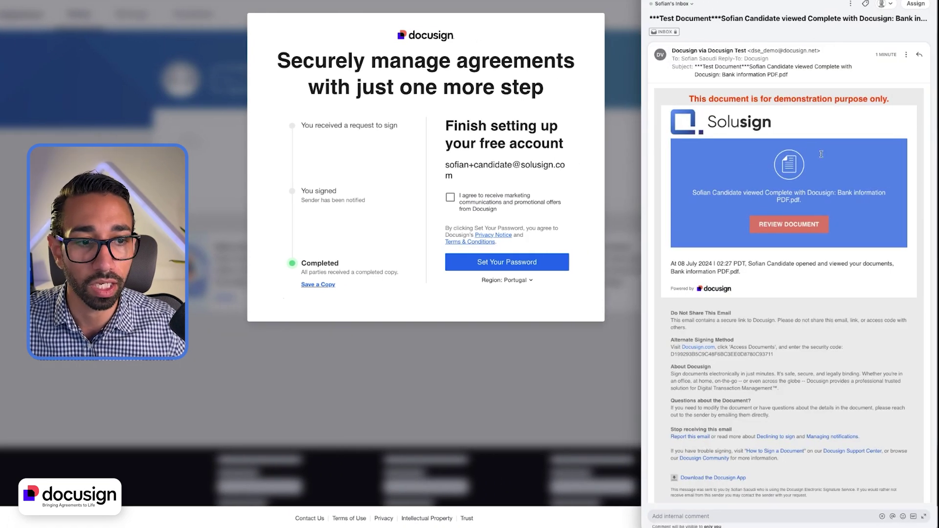
Step: Preview the signed Bank information PDF and Summary.pdf certificate attachments, closing each afterwards
scroll(821, 154, down, 2)
scroll(783, 98, up, 2)
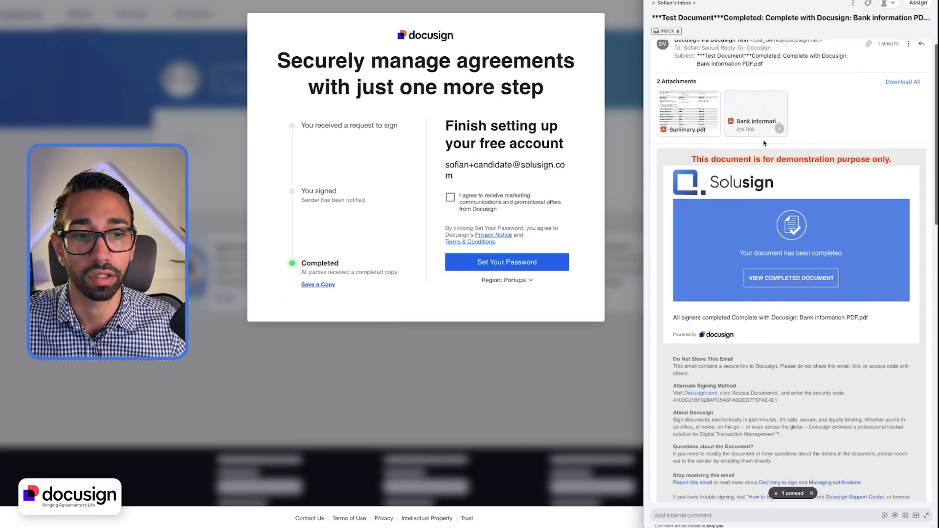
scroll(736, 106, down, 3)
scroll(736, 107, up, 3)
click(736, 107)
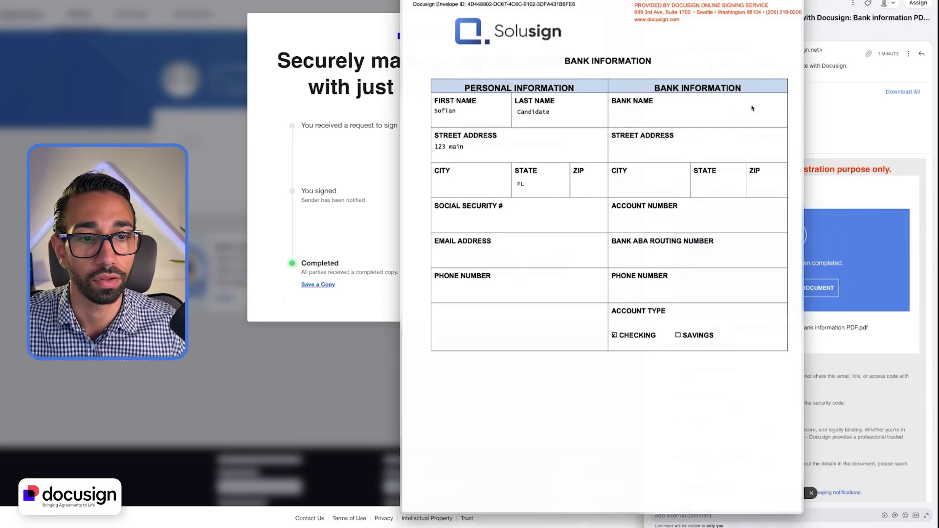
key(Escape)
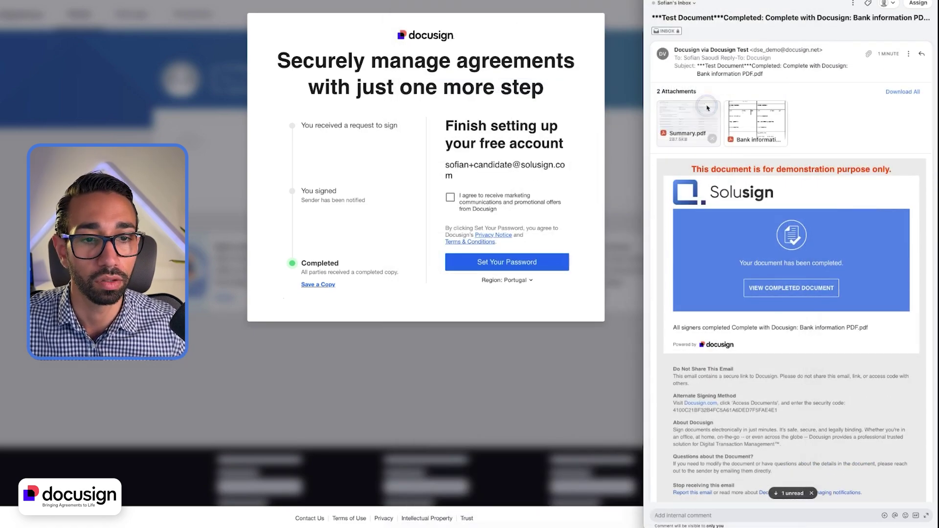
click(705, 107)
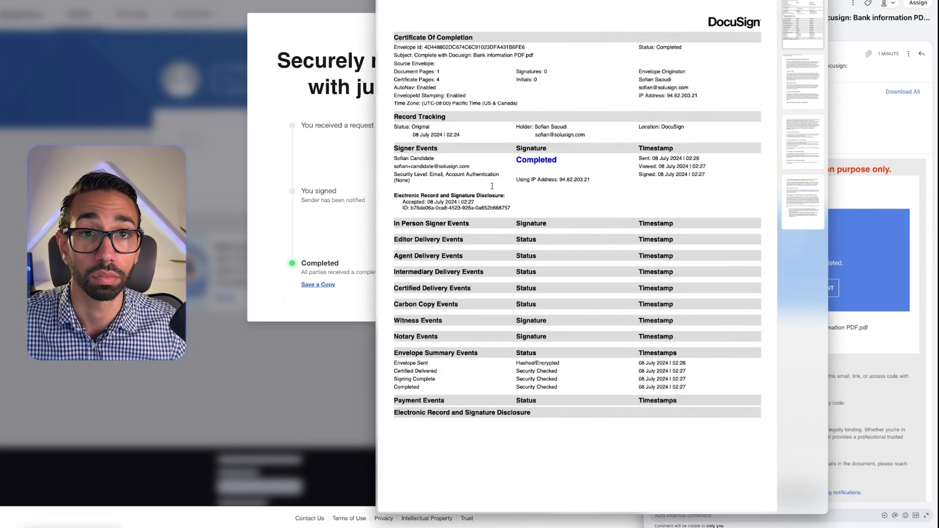
key(Escape)
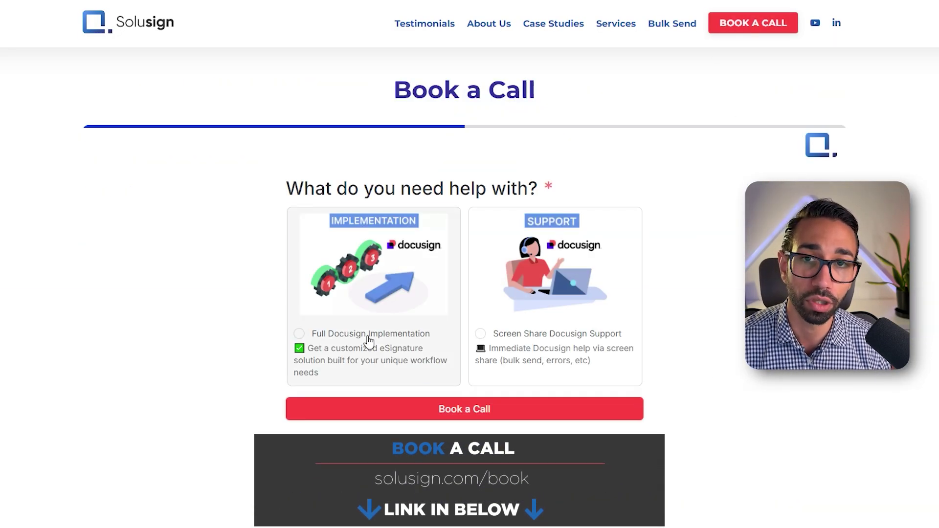
Step: Request Full Docusign Implementation help and advance the call calendar from July to August 2024
click(368, 336)
click(413, 411)
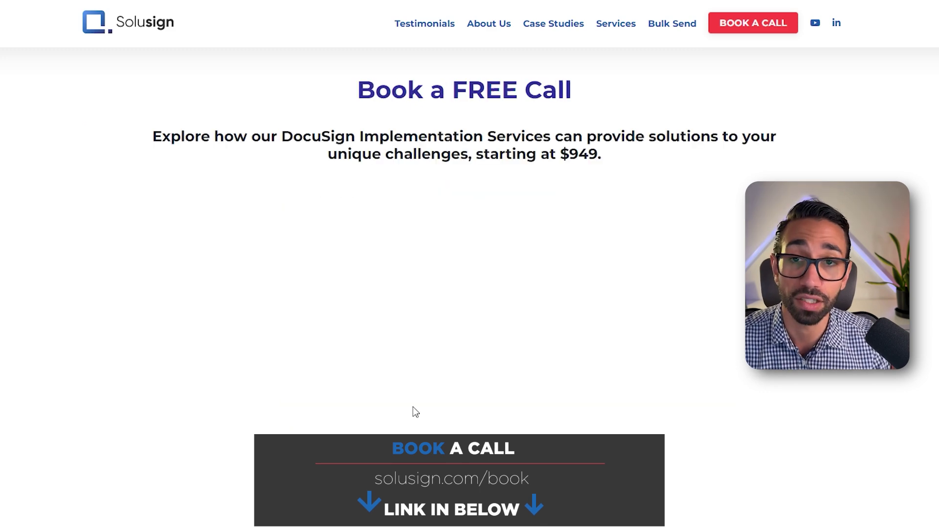
click(446, 410)
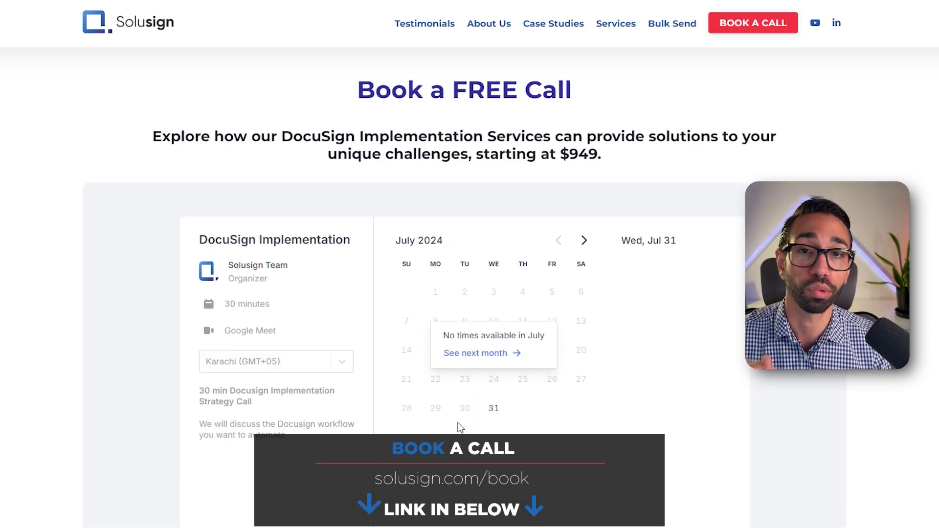
click(491, 356)
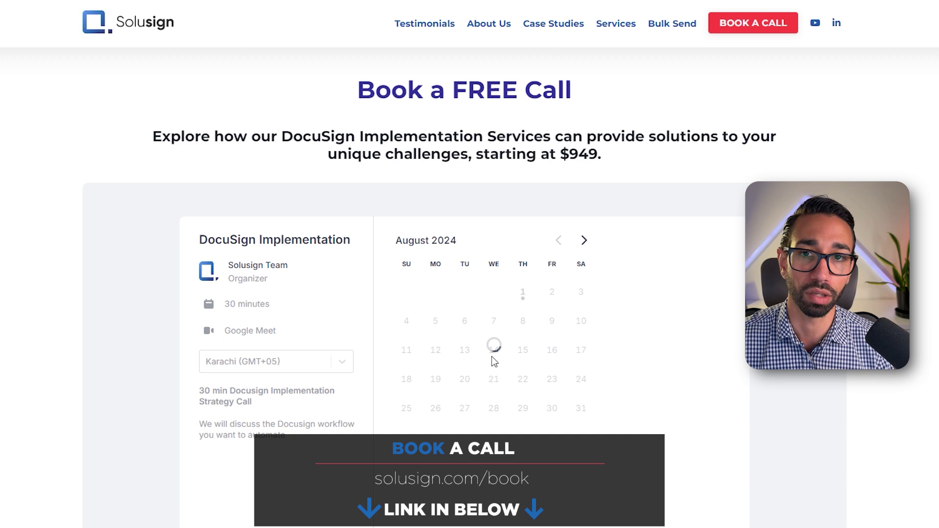